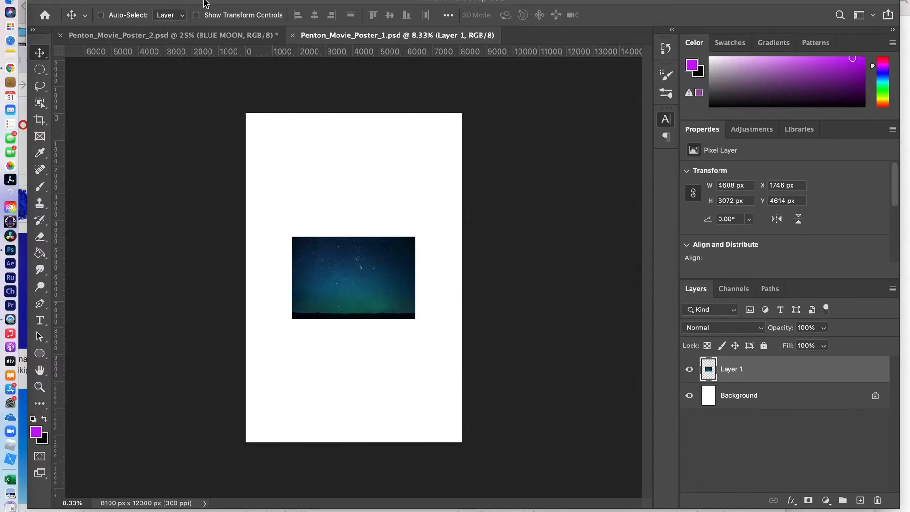
# - Bring Photoshop to the front and open the Image menu for Penton_Movie_Poster_1
pyautogui.click(204, 1)
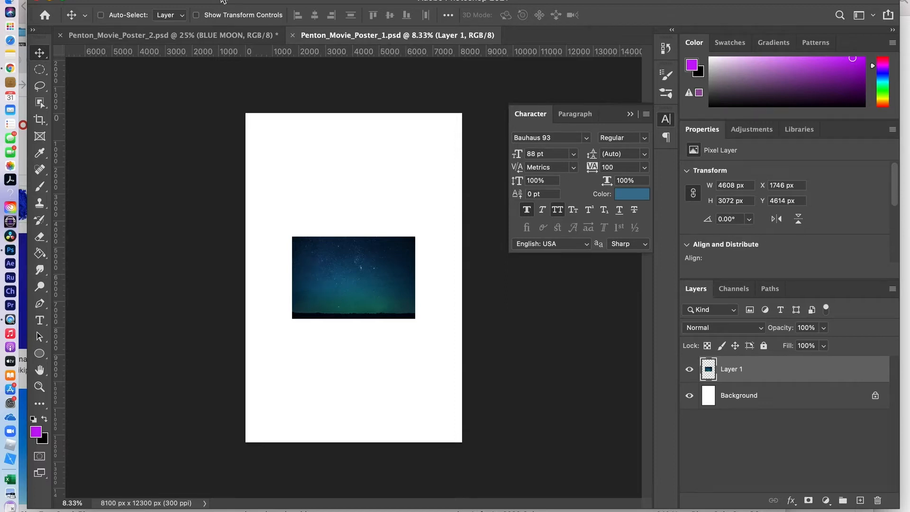
pyautogui.click(153, 0)
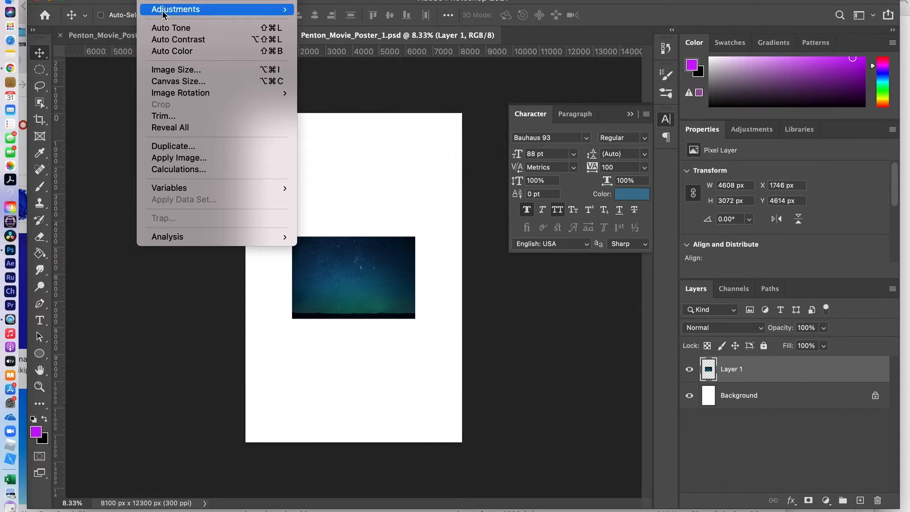
pyautogui.click(174, 70)
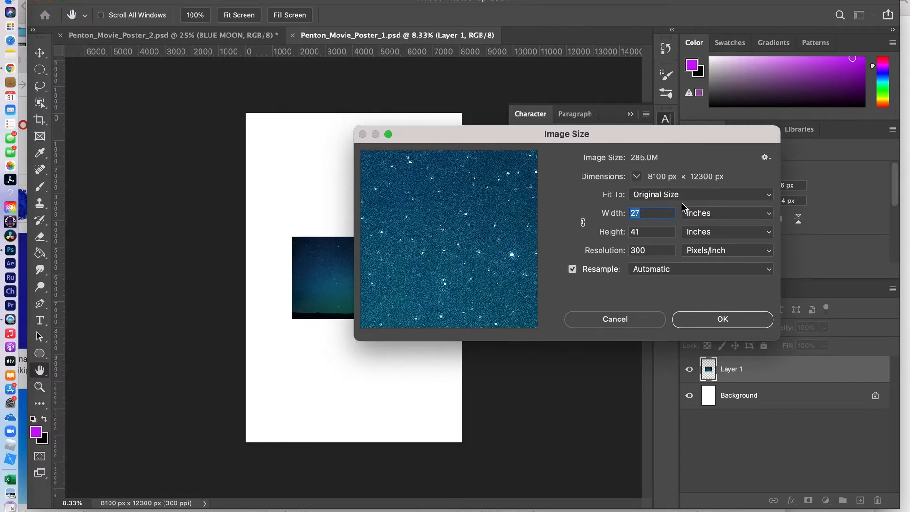
pyautogui.click(710, 319)
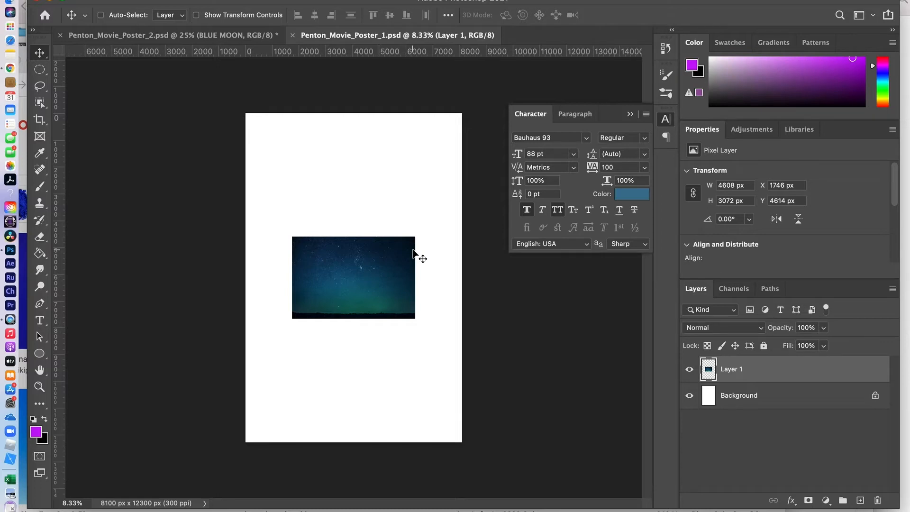
# - Return to Chrome's 'beautiful starry night sky' image results and scroll back to the top
pyautogui.press('super+Tab')
pyautogui.press('super+Tab')
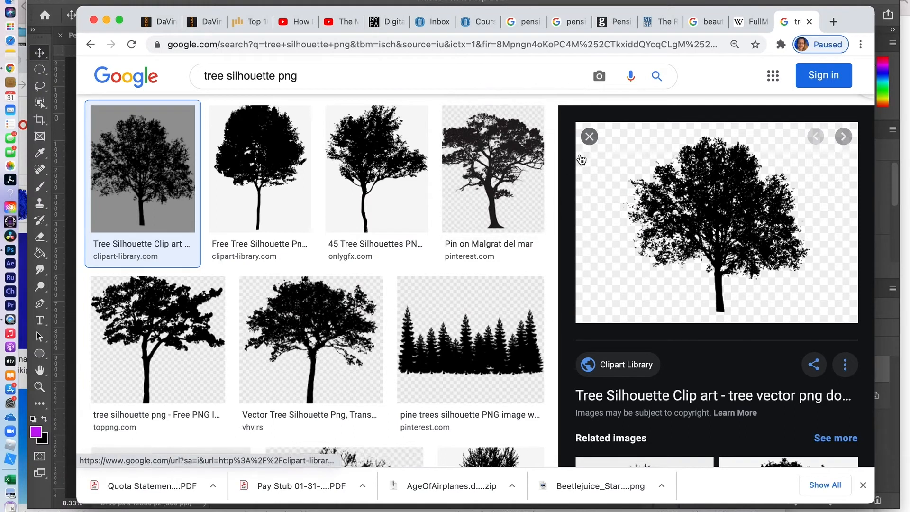
pyautogui.click(705, 24)
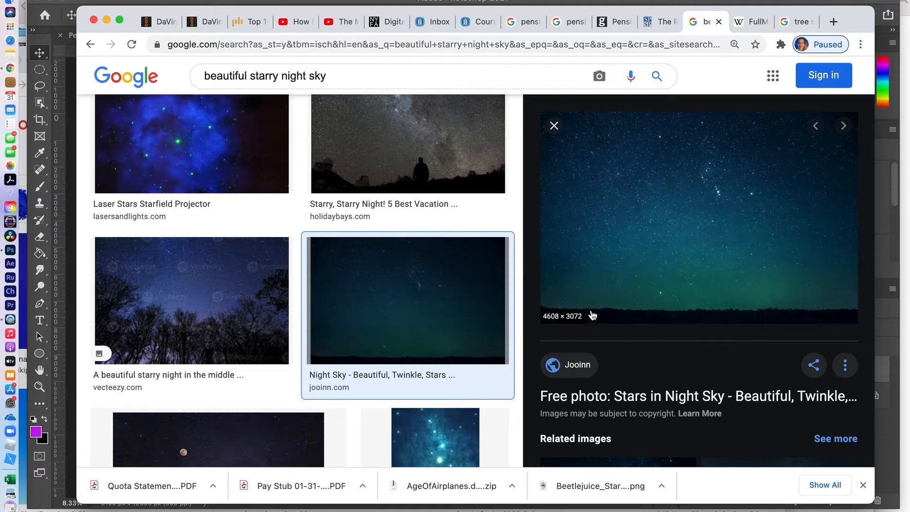
pyautogui.scroll(5, 592, 183)
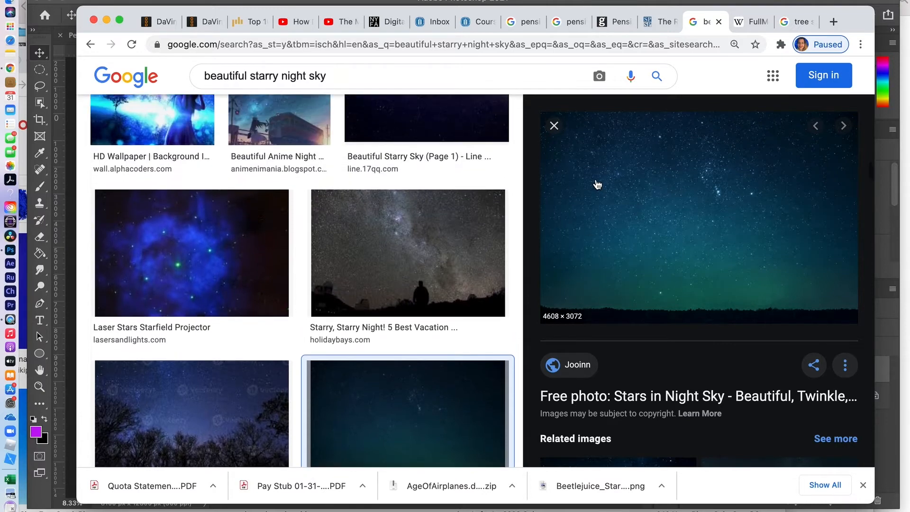
pyautogui.scroll(15, 597, 184)
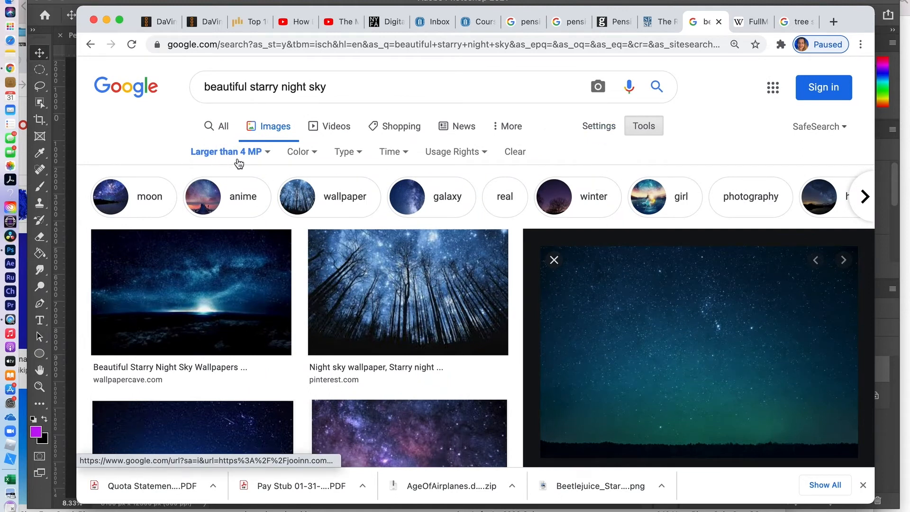
# - Open Google's advanced image search, review the image size filters keeping any size, and run it
pyautogui.click(600, 127)
pyautogui.click(601, 196)
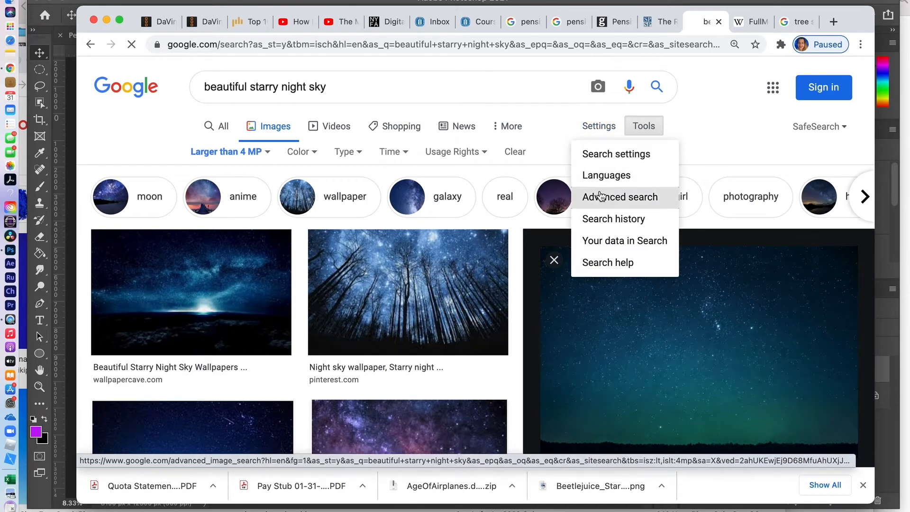
pyautogui.scroll(-3, 465, 323)
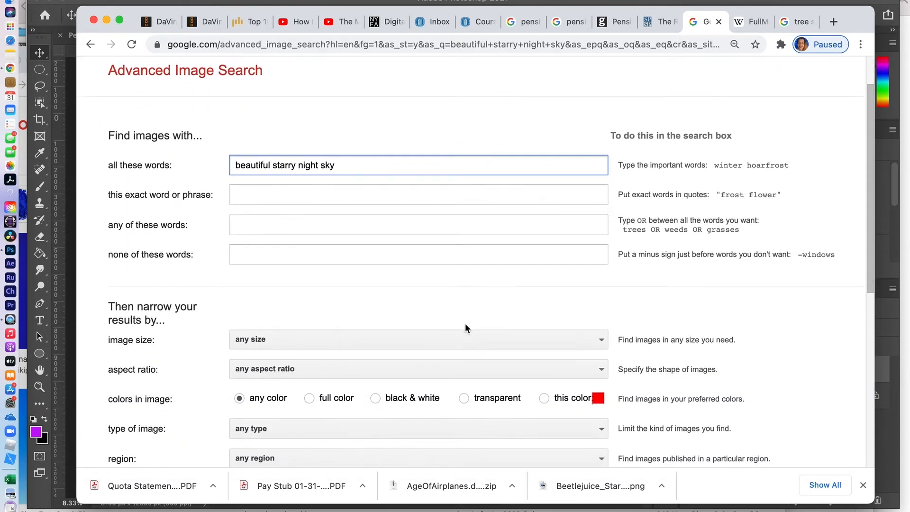
pyautogui.click(552, 303)
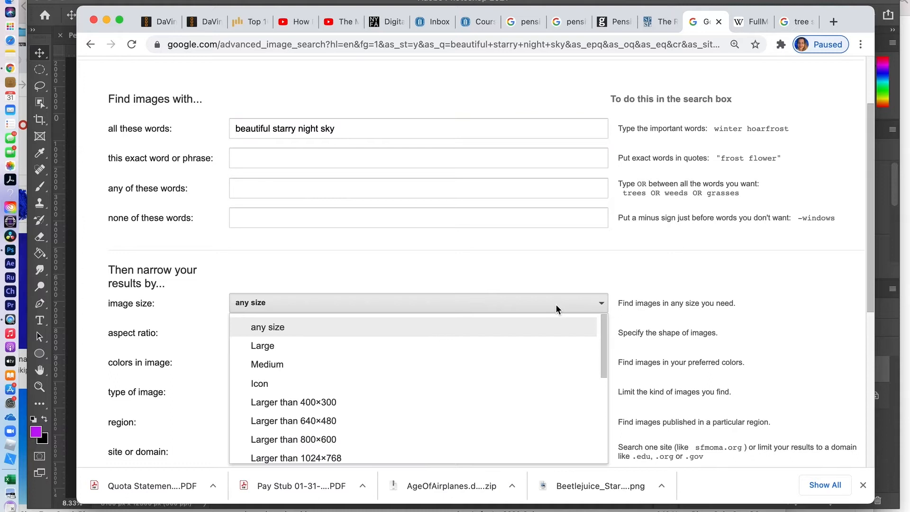
pyautogui.scroll(-1, 529, 444)
pyautogui.scroll(-3, 530, 444)
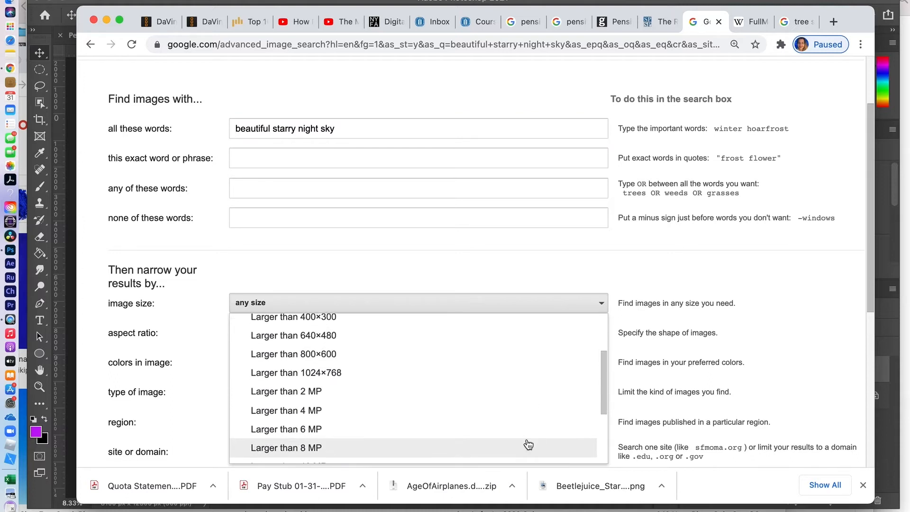
pyautogui.scroll(-6, 460, 429)
pyautogui.scroll(-1, 458, 441)
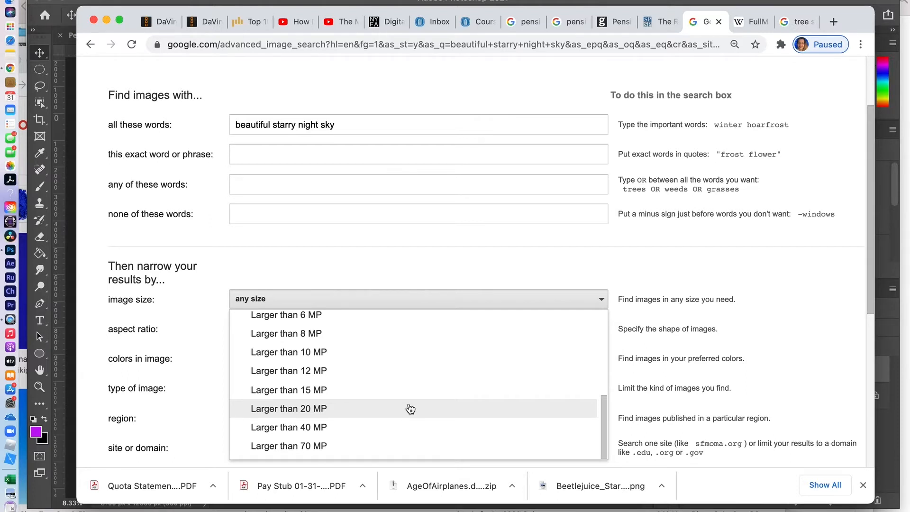
pyautogui.click(620, 260)
pyautogui.scroll(-3, 561, 362)
pyautogui.scroll(-1, 561, 361)
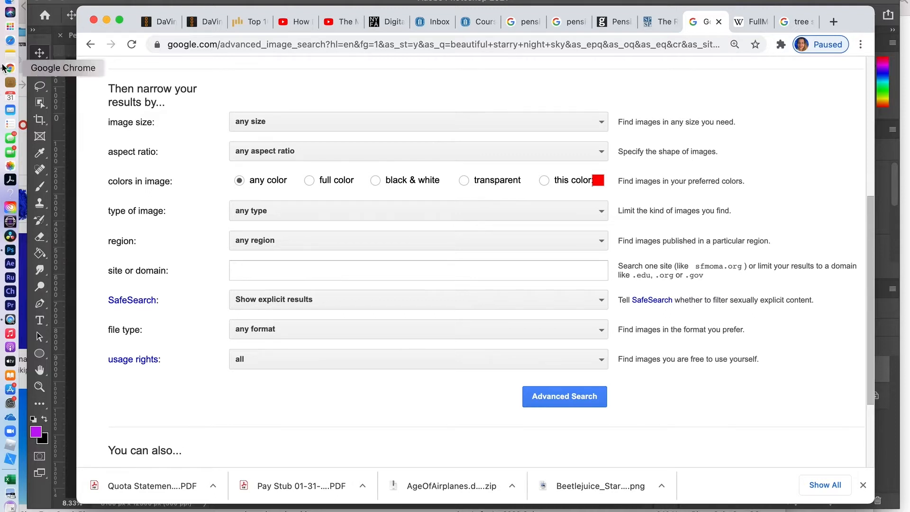
pyautogui.click(90, 44)
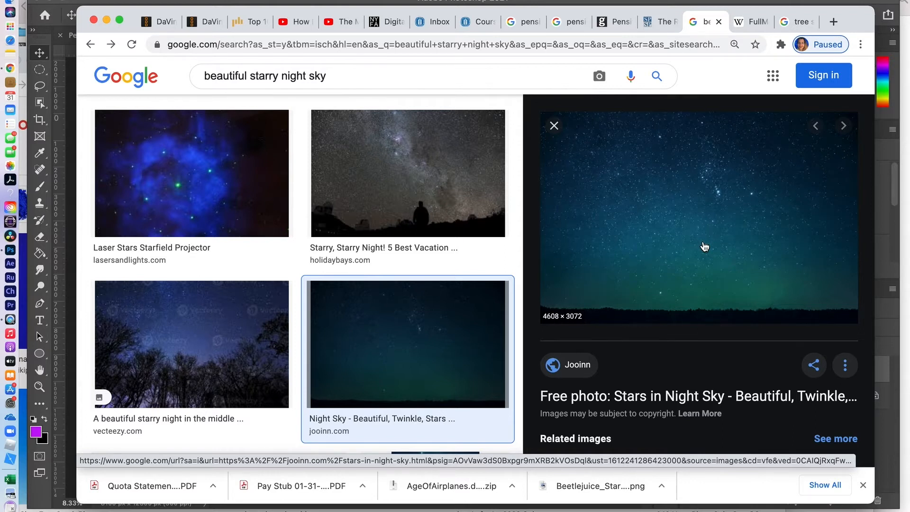
# - Check the options for the starry sky preview image, then return to Photoshop
pyautogui.rightClick(704, 245)
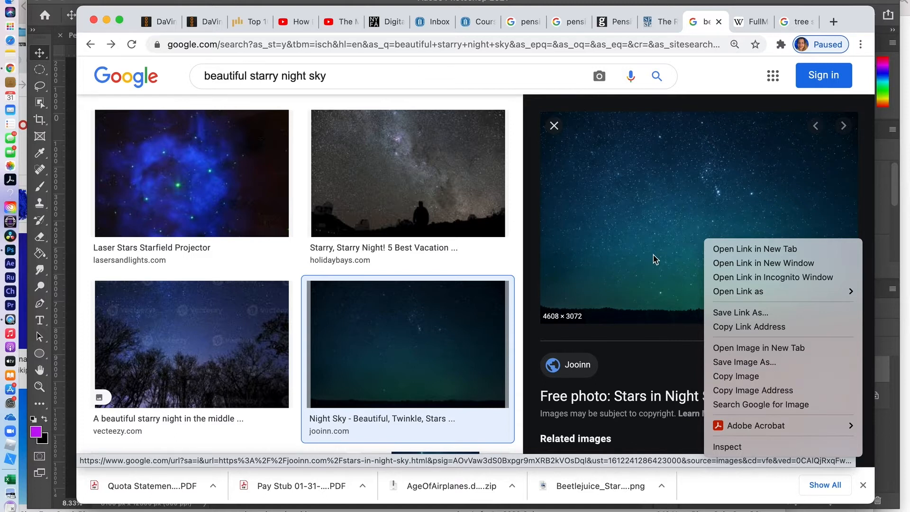
pyautogui.click(639, 252)
pyautogui.press('super+Tab')
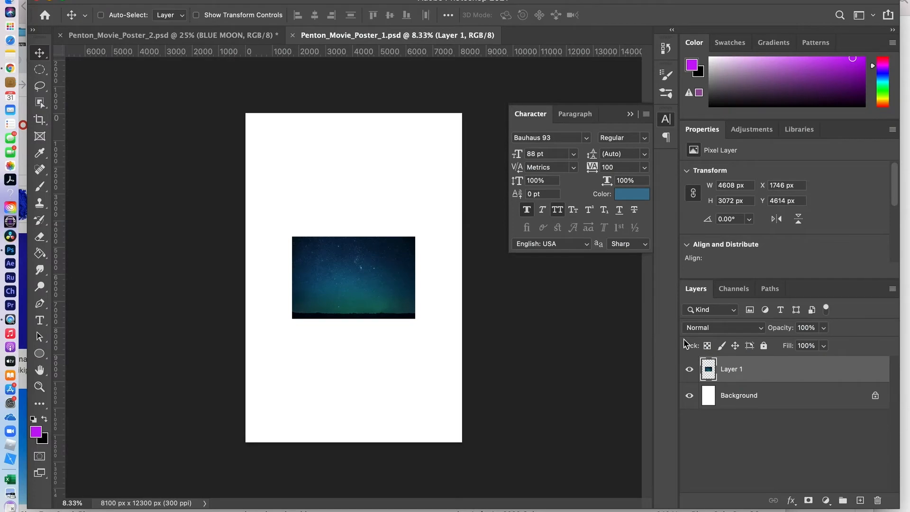
# - Toggle Layer 1's visibility off and on, then switch to Penton_Movie_Poster_2.psd
pyautogui.click(690, 372)
pyautogui.click(689, 372)
pyautogui.click(136, 38)
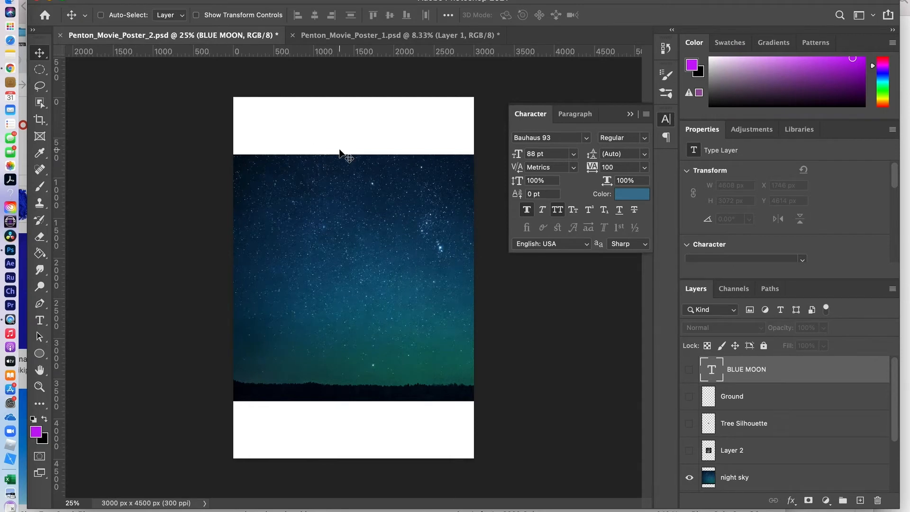
pyautogui.click(153, 0)
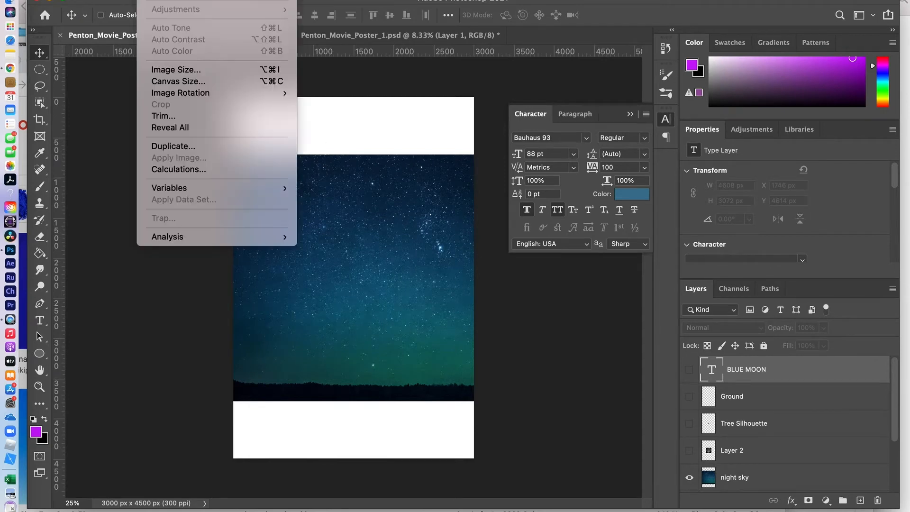
pyautogui.click(162, 69)
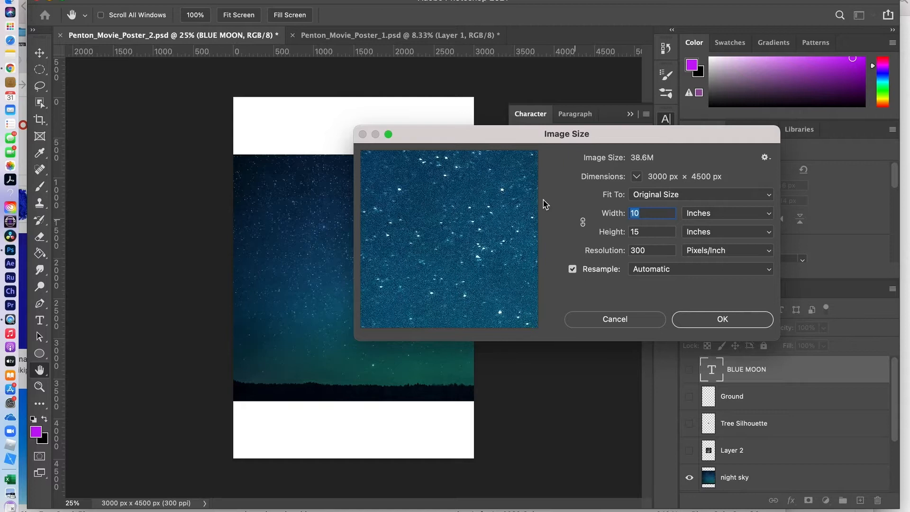
pyautogui.moveTo(475, 134); pyautogui.dragTo(573, 150)
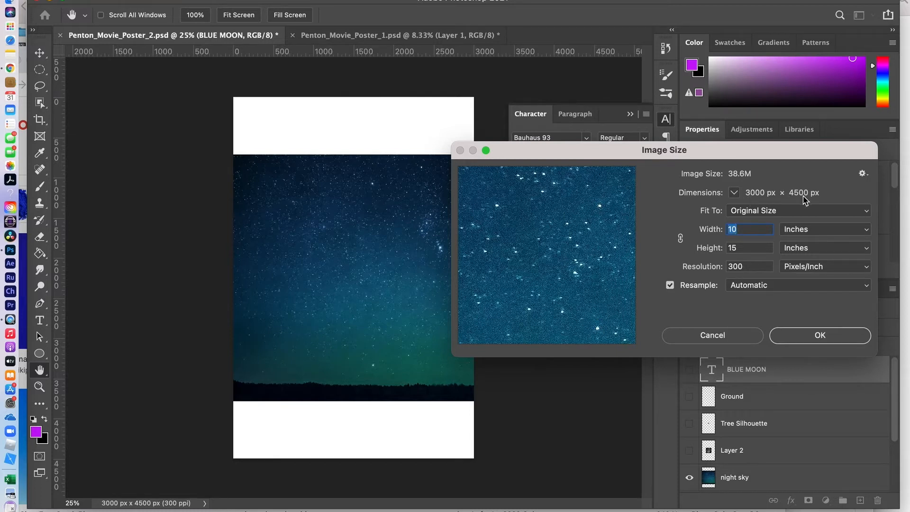
pyautogui.click(817, 336)
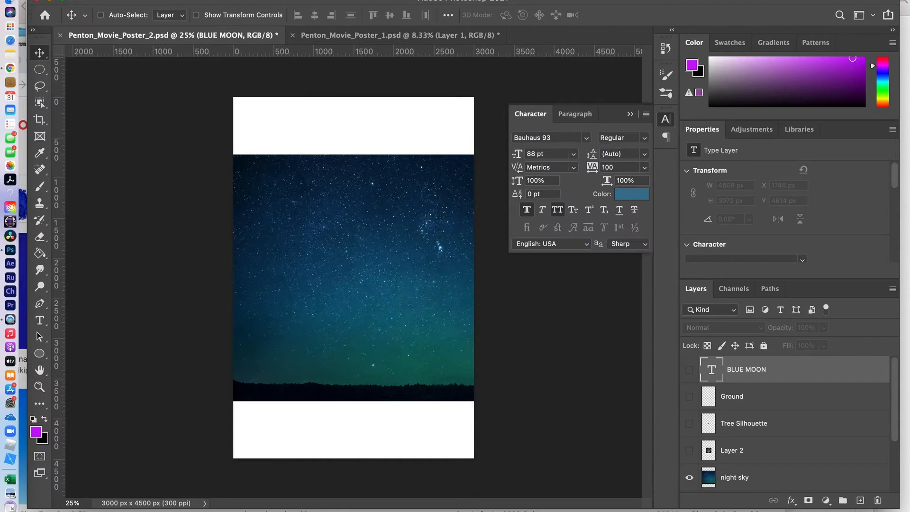
# - Check Penton_Movie_Poster_1's Image Size (8100 × 12300 px, 300 ppi) and cancel without resizing
pyautogui.click(378, 36)
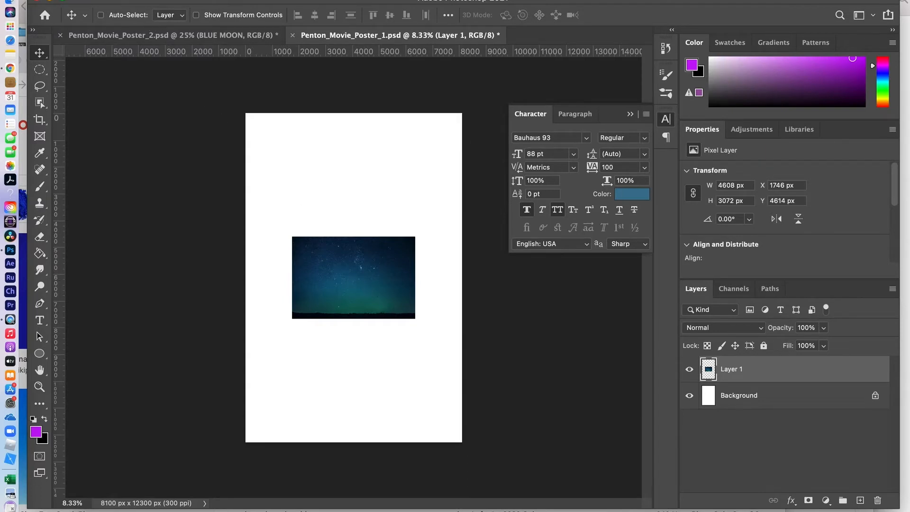
pyautogui.click(150, 0)
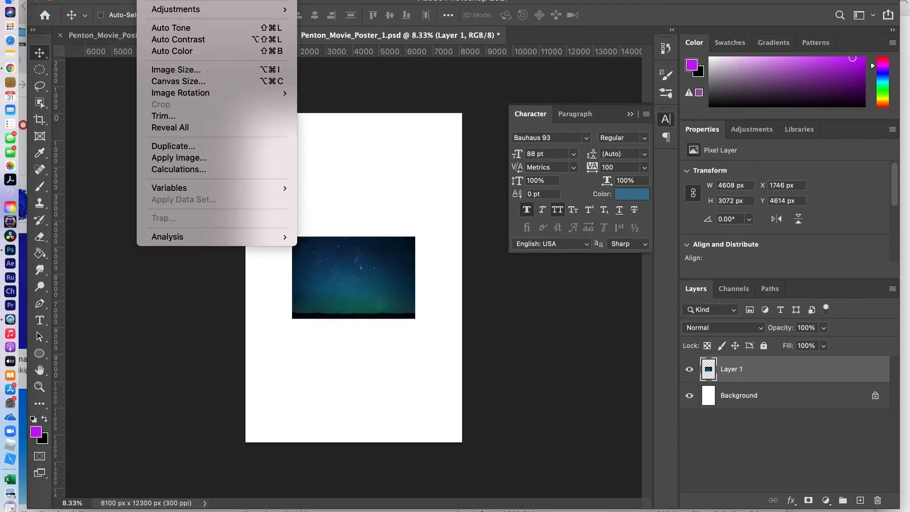
pyautogui.click(173, 70)
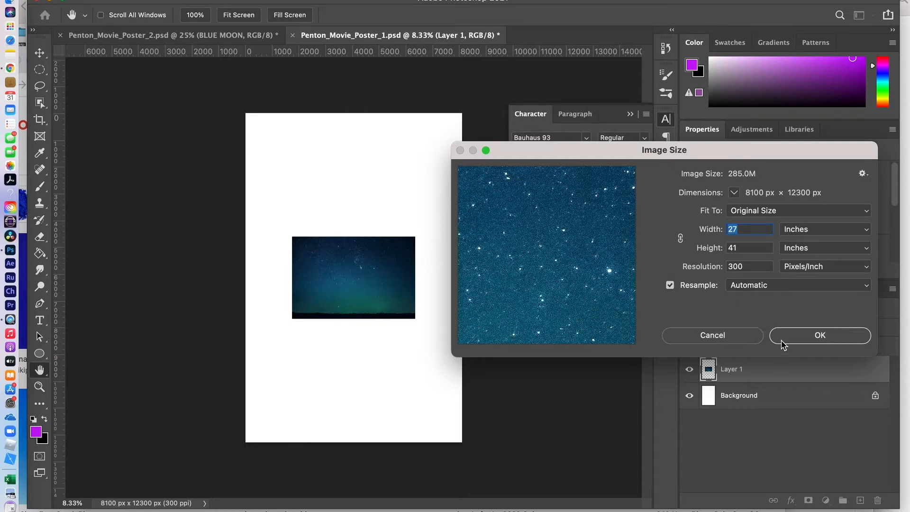
pyautogui.click(733, 338)
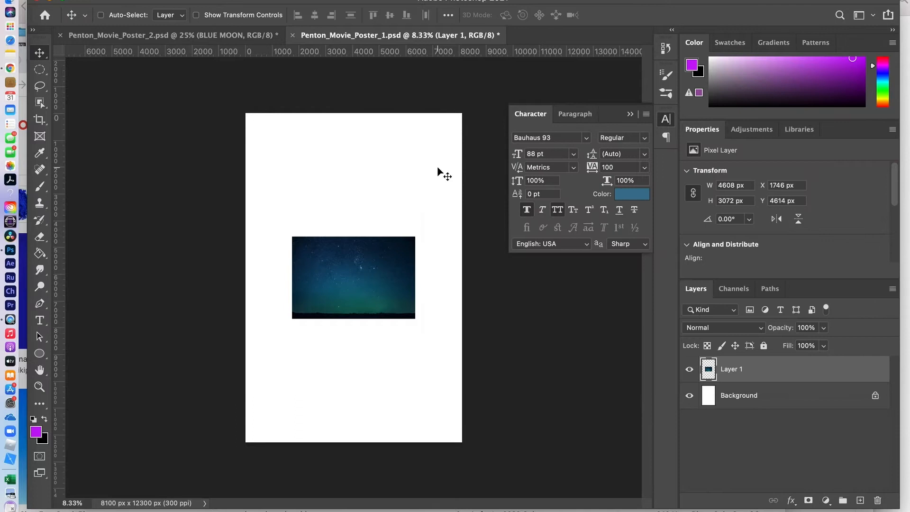
# - Check Penton_Movie_Poster_2's Image Size (3000 × 4500 px, 300 ppi), then switch to Chrome's sky results
pyautogui.click(205, 36)
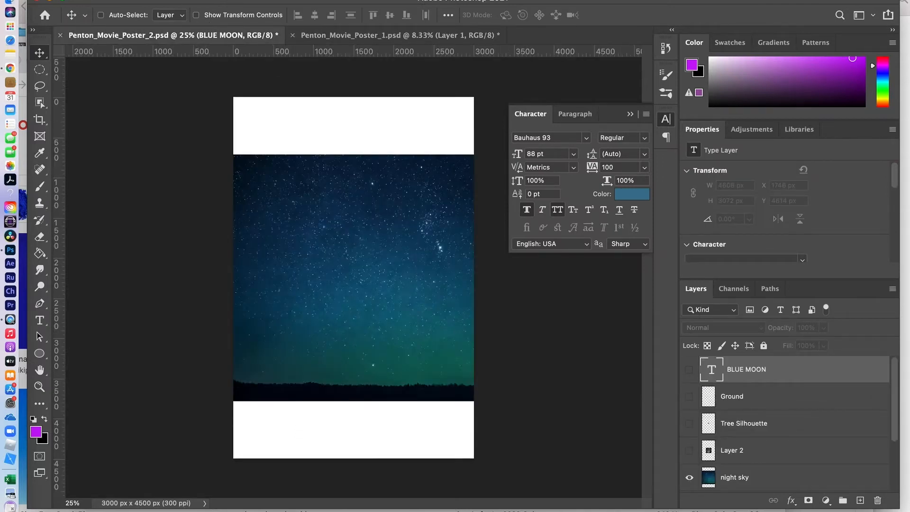
pyautogui.click(150, 1)
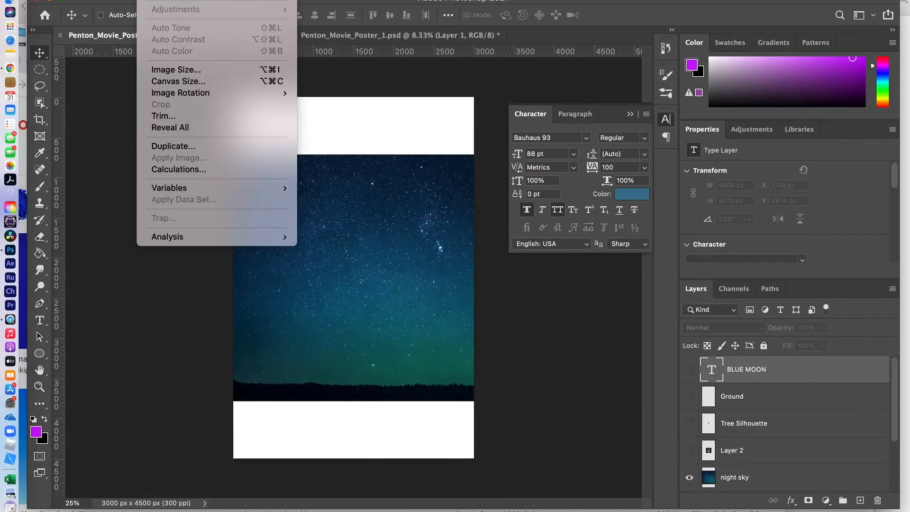
pyautogui.click(175, 69)
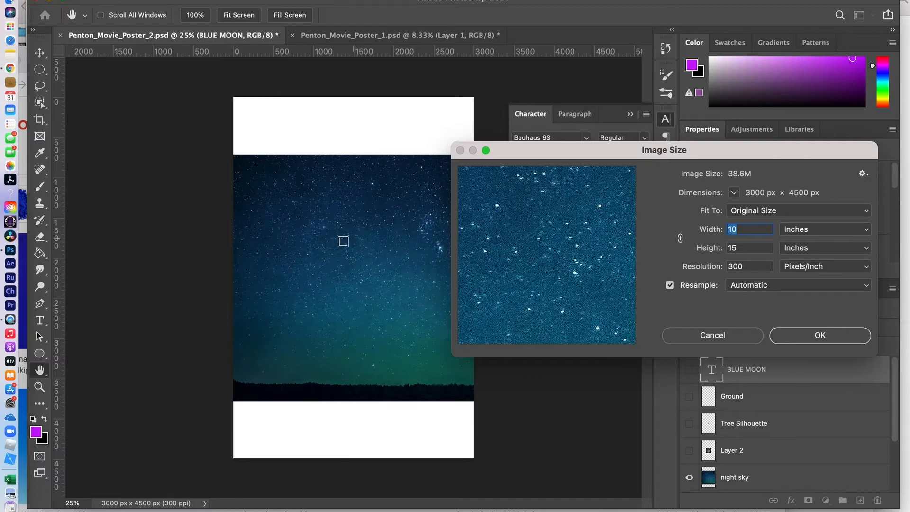
pyautogui.press('super+Tab')
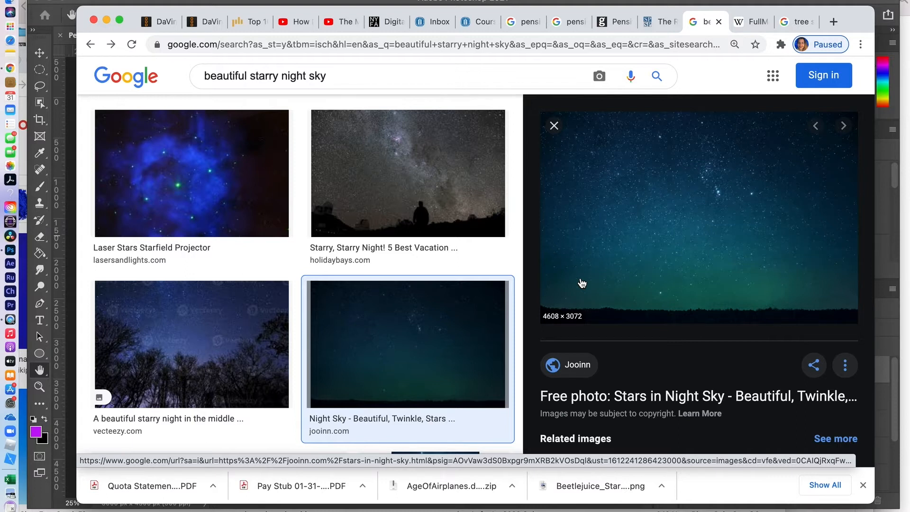
# - Scroll the results previewing the 4608 × 3072 Jooinn starry sky photo, then return to Photoshop
pyautogui.scroll(10, 612, 231)
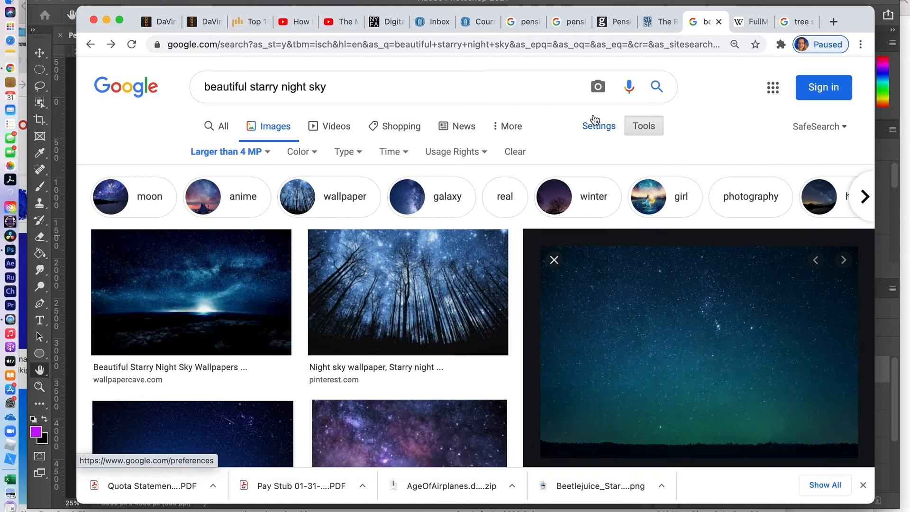
pyautogui.scroll(-3, 601, 378)
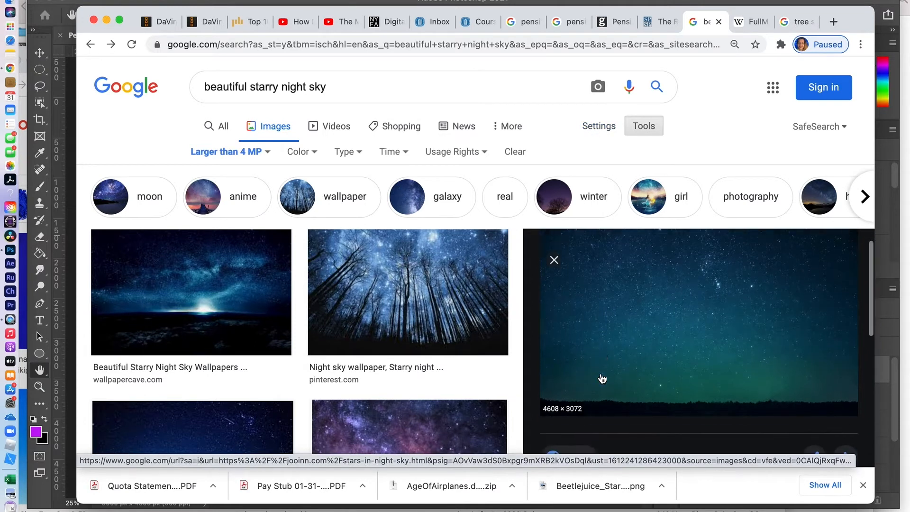
pyautogui.scroll(3, 602, 378)
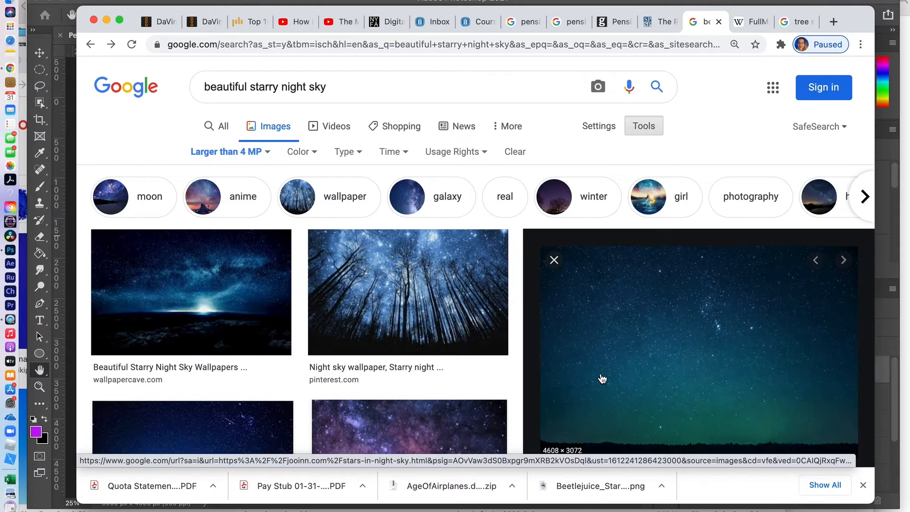
pyautogui.press('super+Tab')
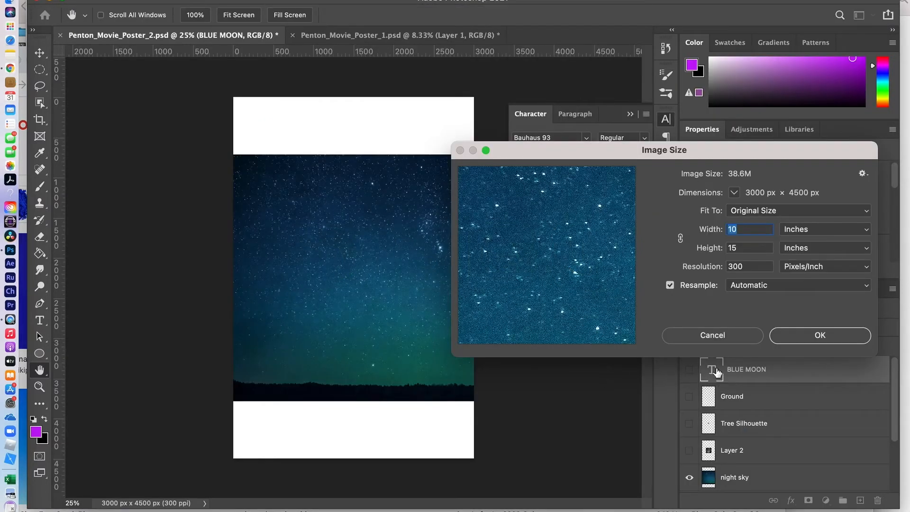
# - Cancel the Image Size dialog, leaving the poster at 3000 × 4500 px, and scroll the Layers panel
pyautogui.click(712, 334)
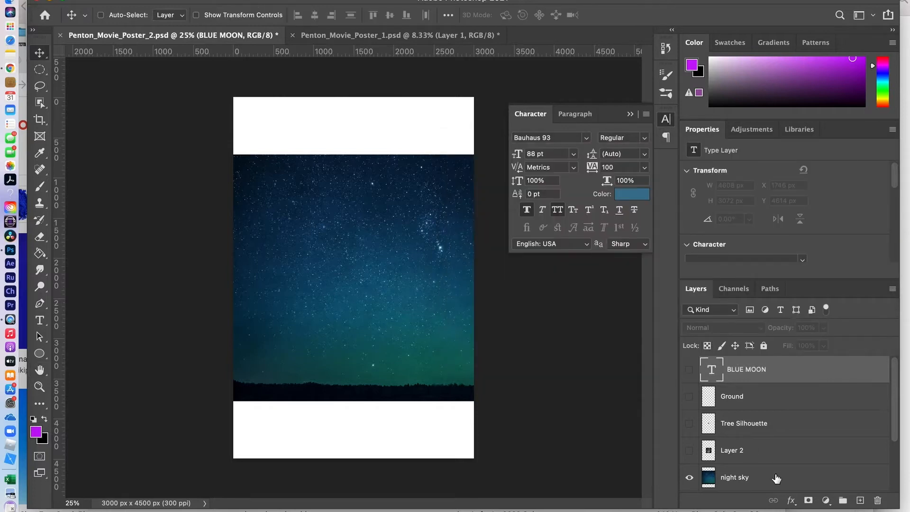
pyautogui.scroll(-2, 776, 478)
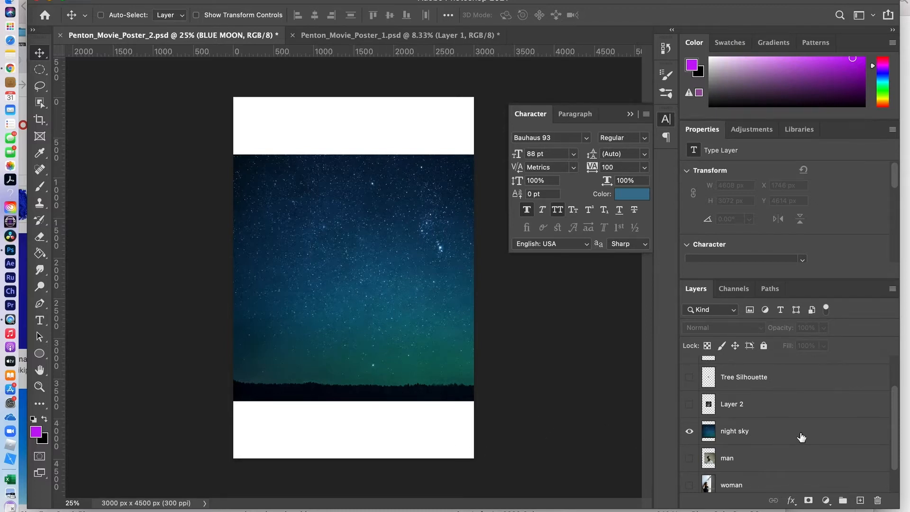
# - Select the night sky layer, shift the Photoshop window aside and back, then switch to Finder
pyautogui.click(777, 439)
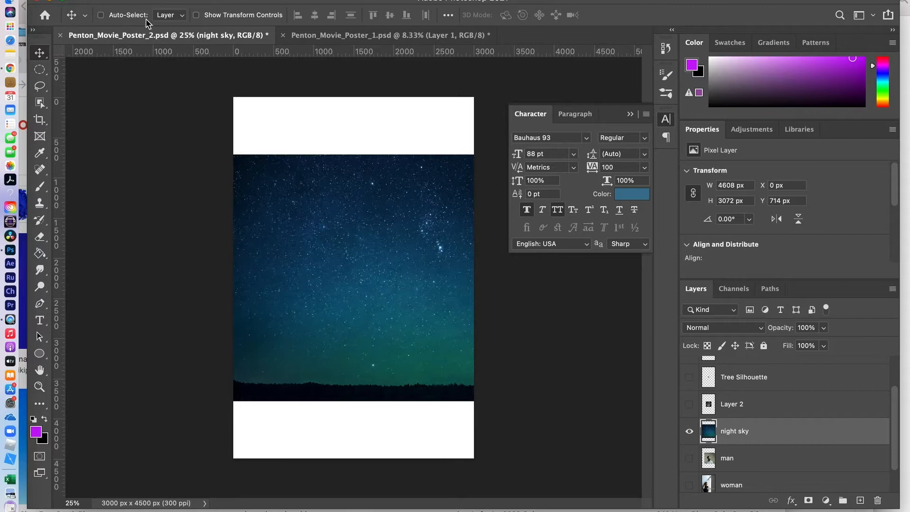
pyautogui.moveTo(150, 6); pyautogui.dragTo(314, 9)
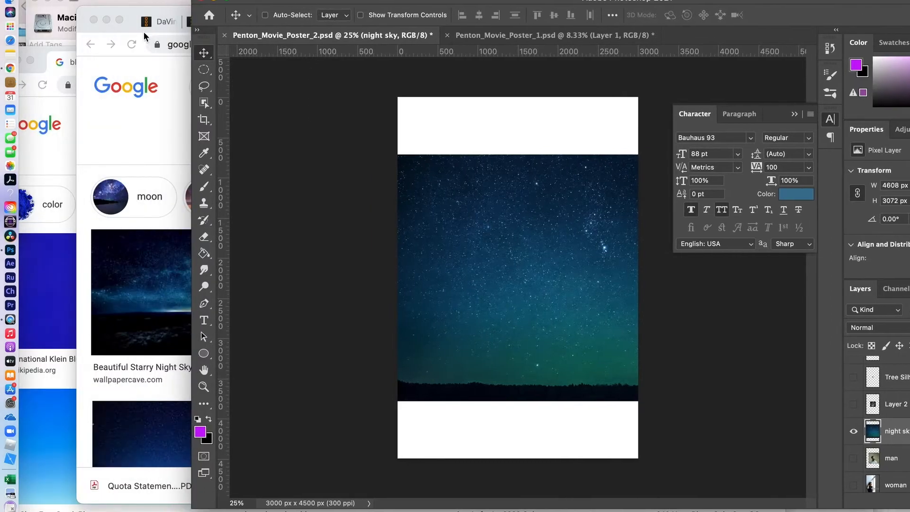
pyautogui.moveTo(309, 3); pyautogui.dragTo(166, 3)
pyautogui.press('super+Tab')
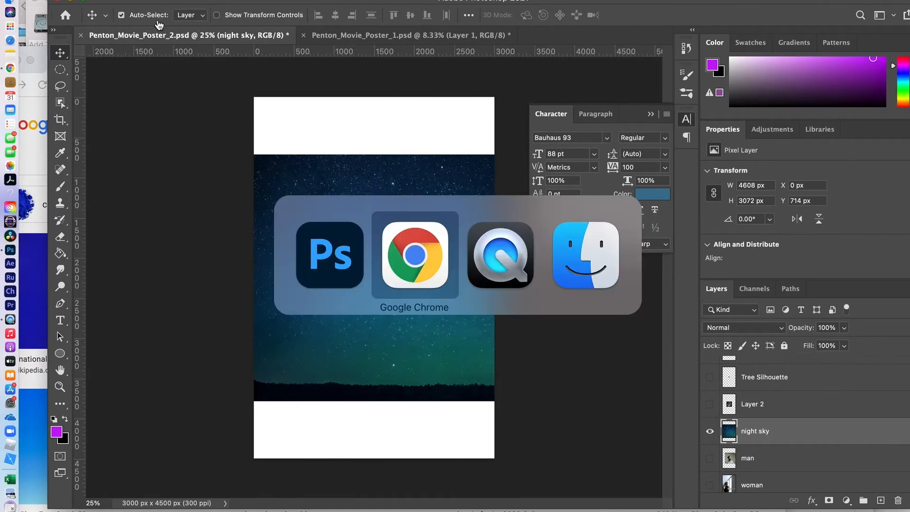
pyautogui.press('super+Tab')
pyautogui.press('super+Tab')
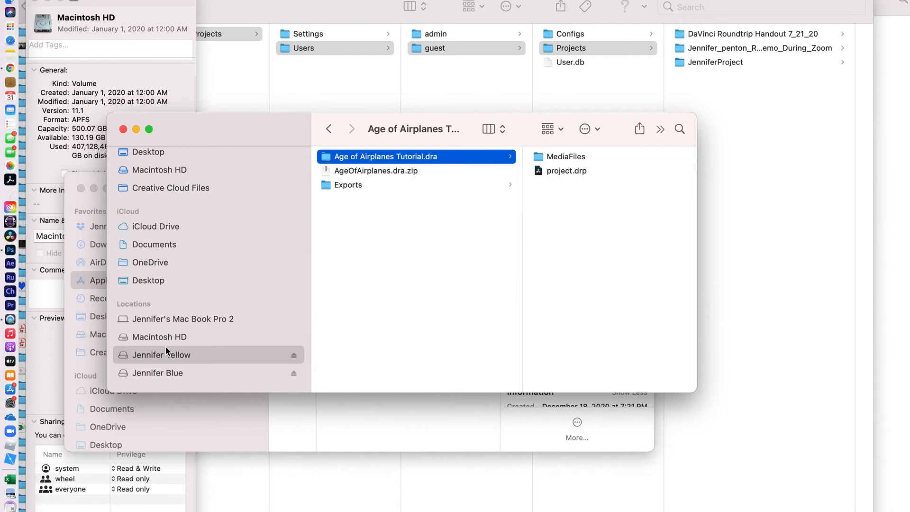
# - Launch KeyCastr.app from Finder's Applications folder, close its preferences, and return to Photoshop
pyautogui.scroll(-2, 166, 346)
pyautogui.scroll(5, 166, 331)
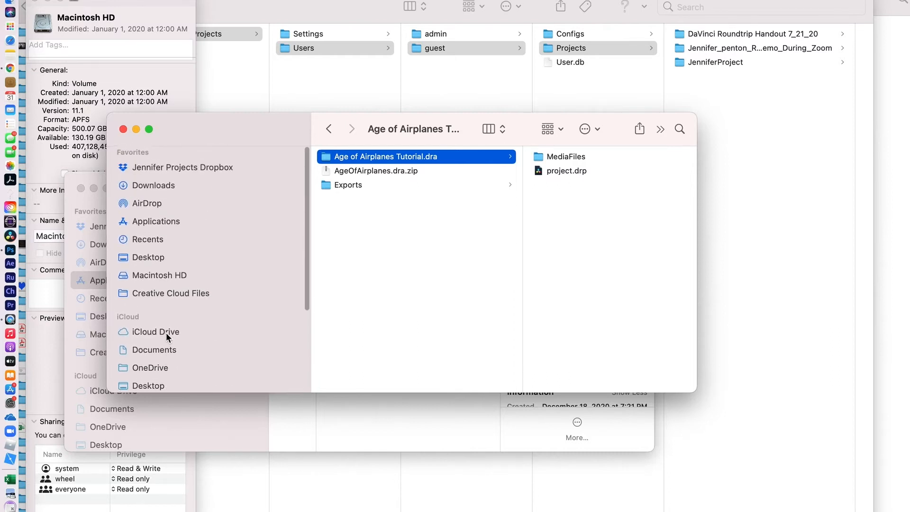
pyautogui.click(159, 221)
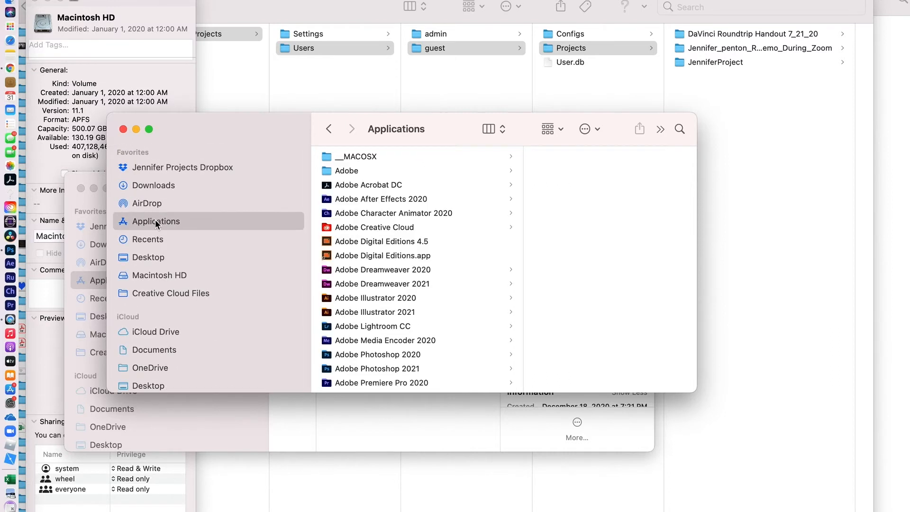
pyautogui.scroll(-15, 373, 320)
pyautogui.scroll(2, 372, 320)
pyautogui.scroll(3, 371, 316)
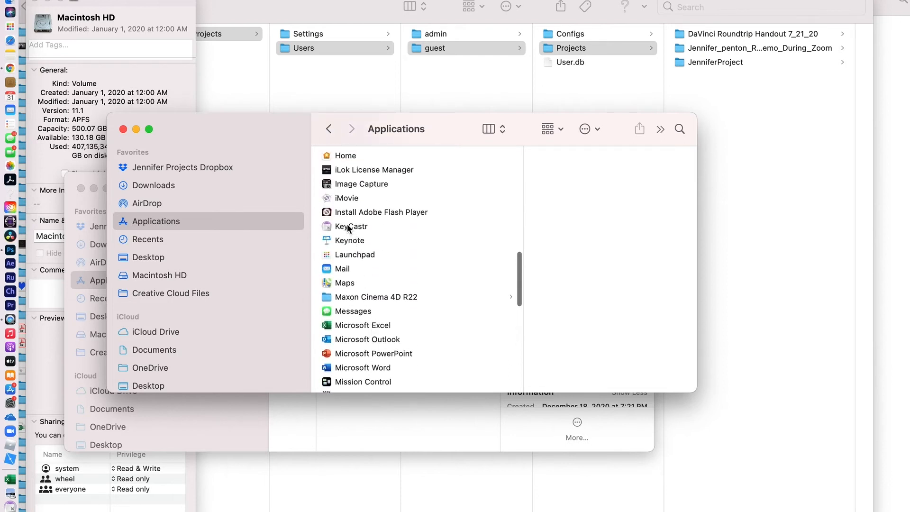
pyautogui.click(348, 226)
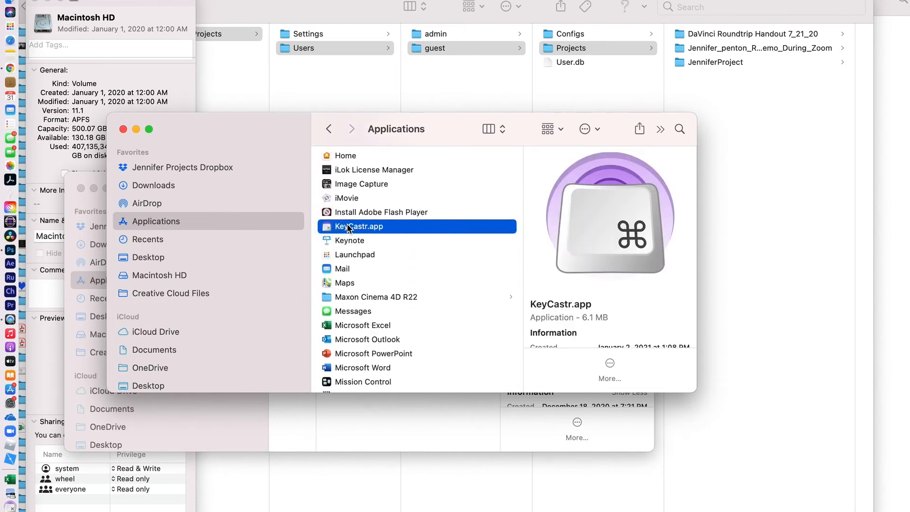
pyautogui.doubleClick(348, 228)
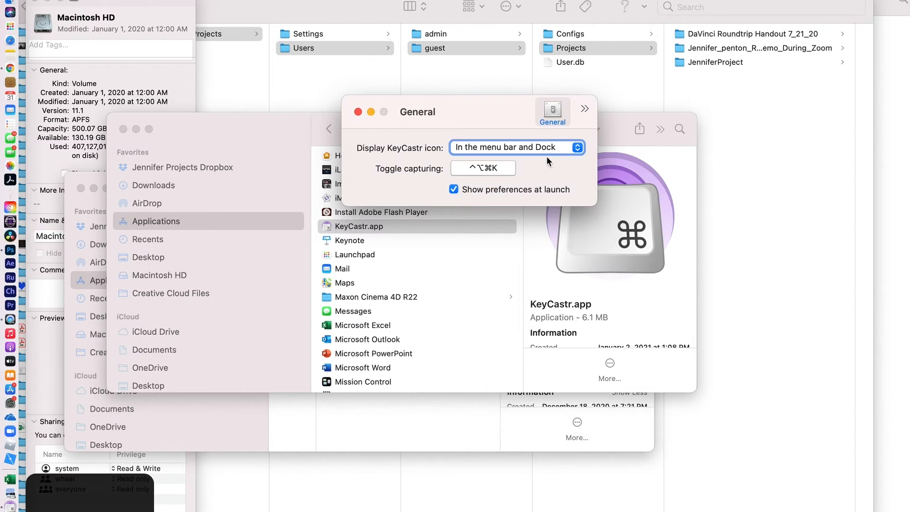
pyautogui.click(358, 112)
pyautogui.press('super+Tab')
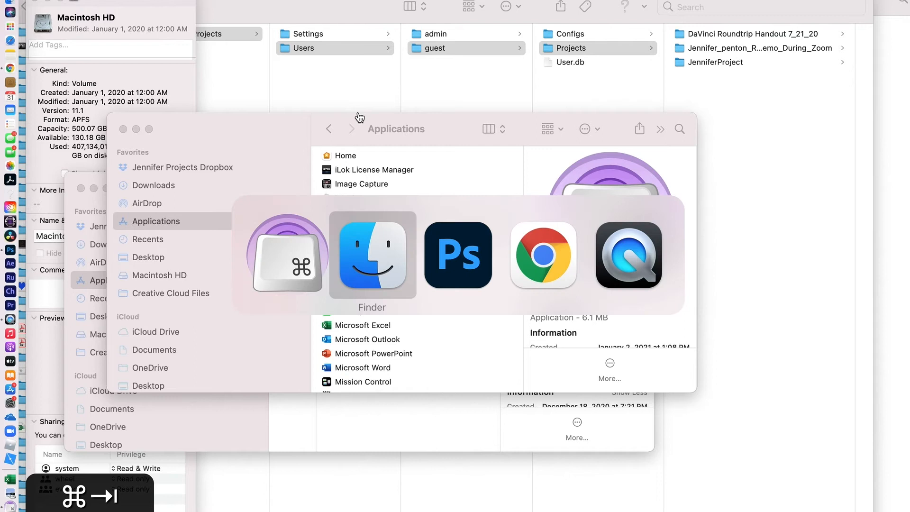
pyautogui.press('super+Tab')
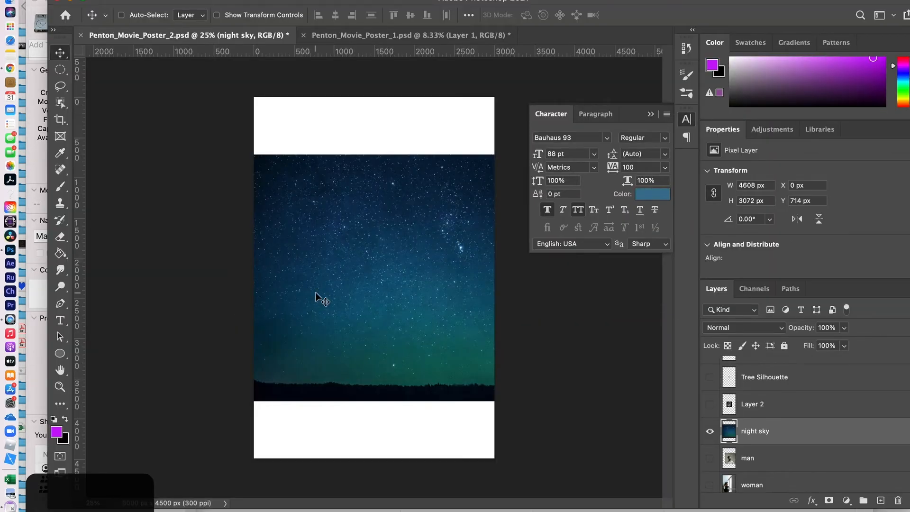
# - Scale the night sky layer up to 149.23% (6877 × 4584 px) to fill the poster's height
pyautogui.press('super+t')
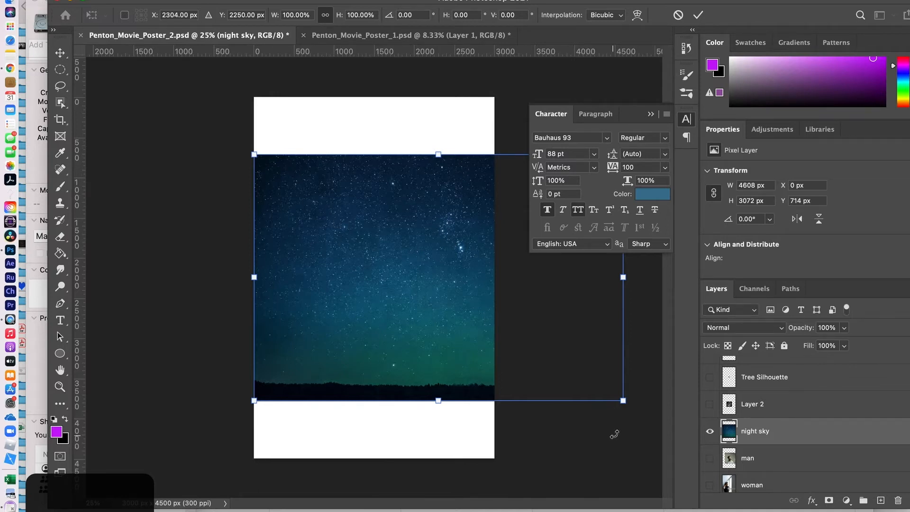
pyautogui.moveTo(619, 400); pyautogui.dragTo(660, 406)
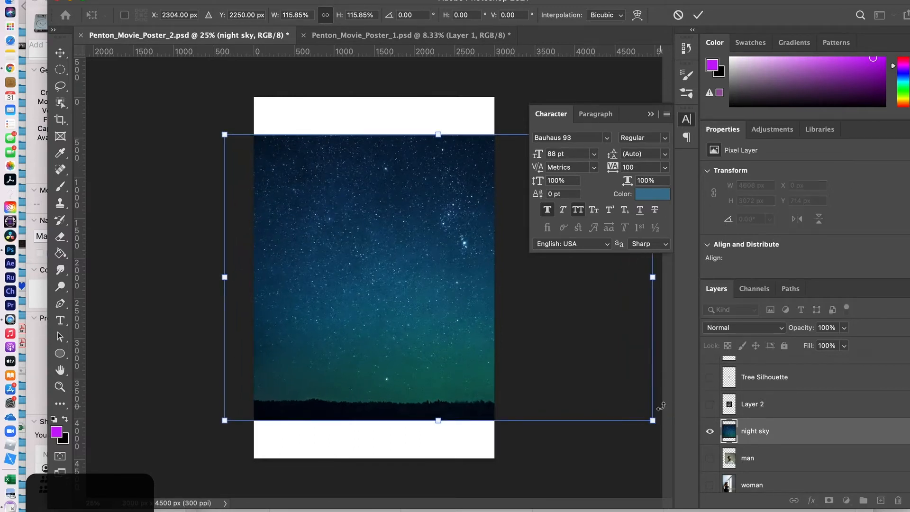
pyautogui.press('Escape')
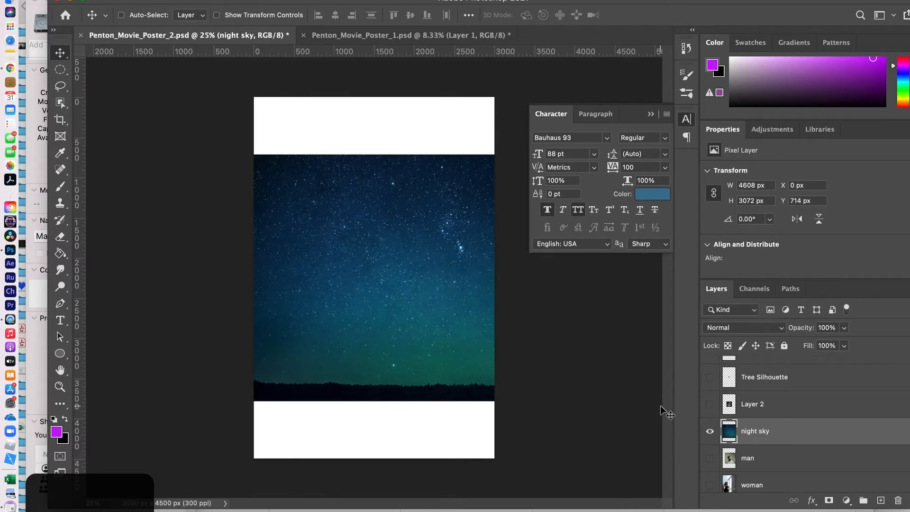
pyautogui.press('super+t')
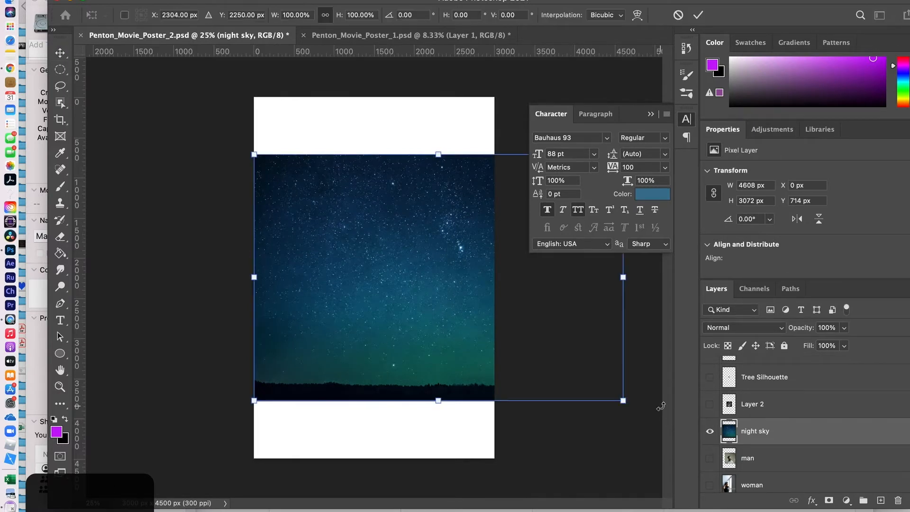
pyautogui.moveTo(622, 400); pyautogui.dragTo(695, 483)
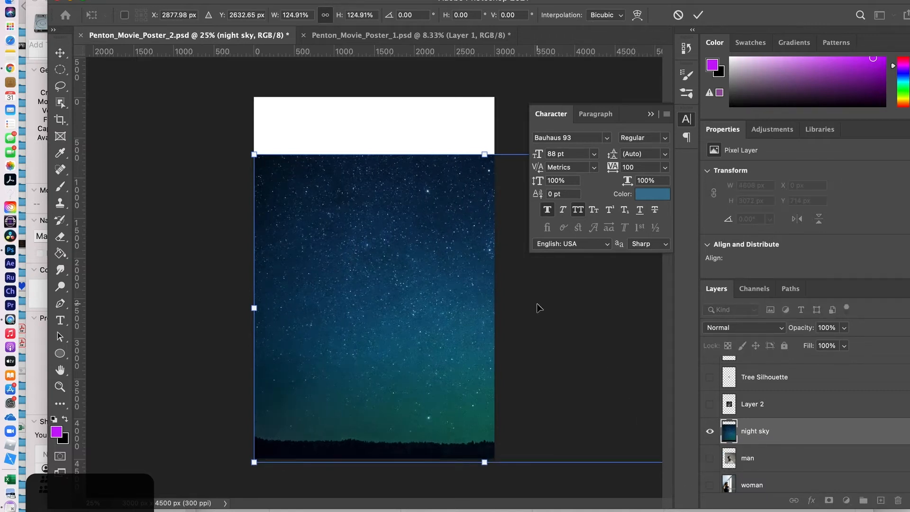
pyautogui.press('super+minus')
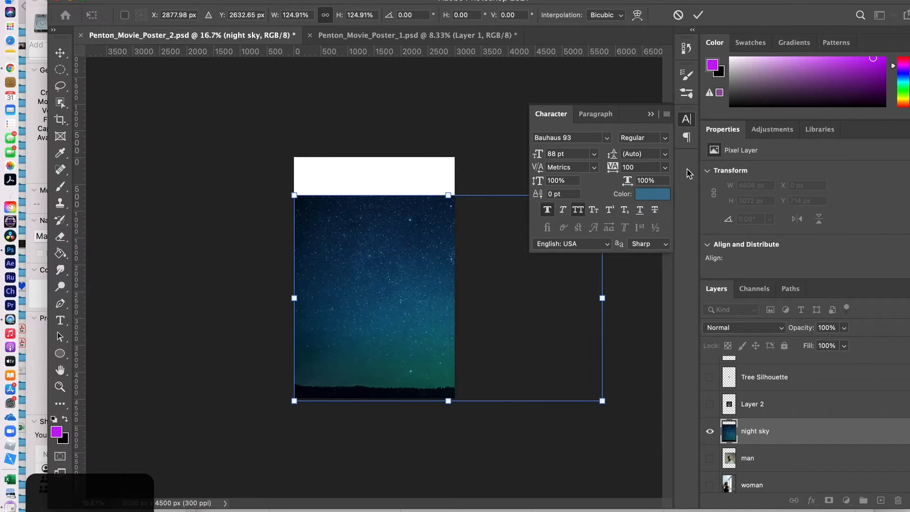
pyautogui.click(649, 115)
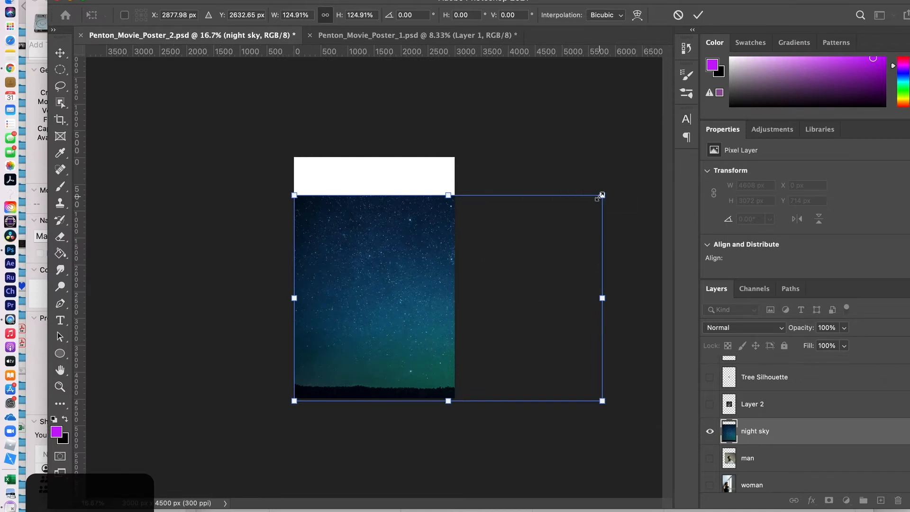
pyautogui.moveTo(599, 196); pyautogui.dragTo(651, 143)
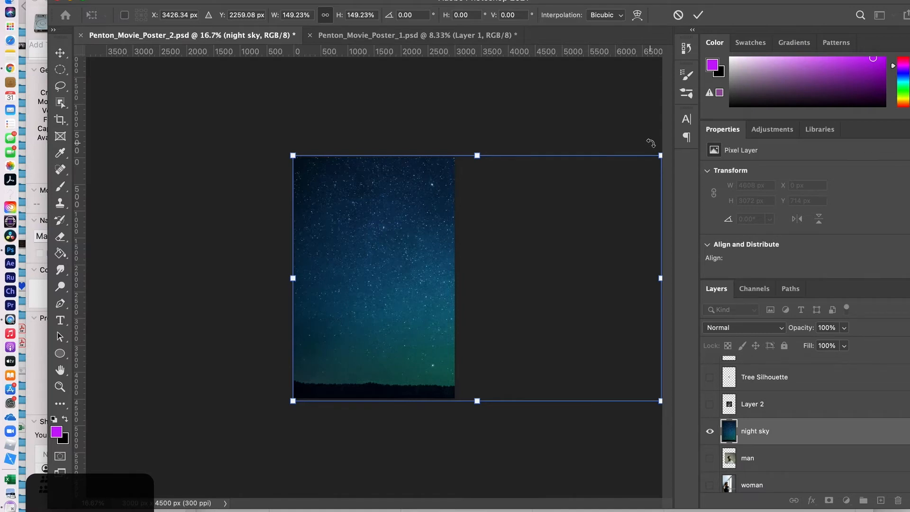
pyautogui.press('Return')
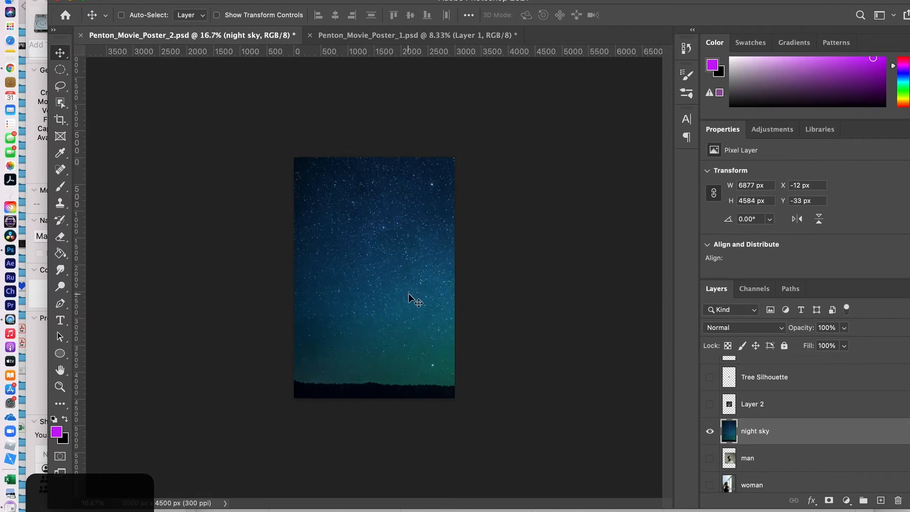
# - Nudge the enlarged night sky photo slightly left and up on the canvas
pyautogui.moveTo(408, 294)
pyautogui.mouseDown()
pyautogui.moveTo(176, 291)
pyautogui.moveTo(433, 299)
pyautogui.moveTo(307, 302)
pyautogui.moveTo(424, 296)
pyautogui.moveTo(406, 301)
pyautogui.moveTo(405, 292)
pyautogui.mouseUp()
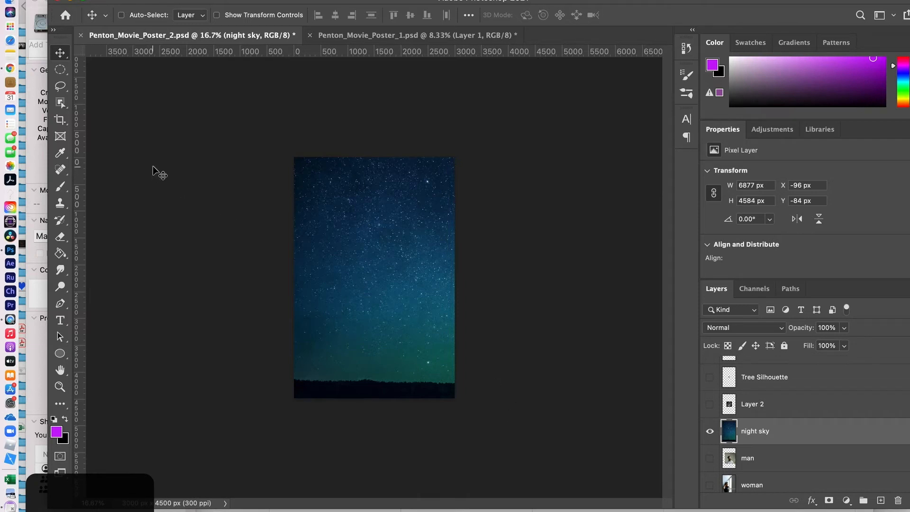
# - Crop to the canvas, trimming the night sky layer to exactly 3000 × 4500 px
pyautogui.click(62, 122)
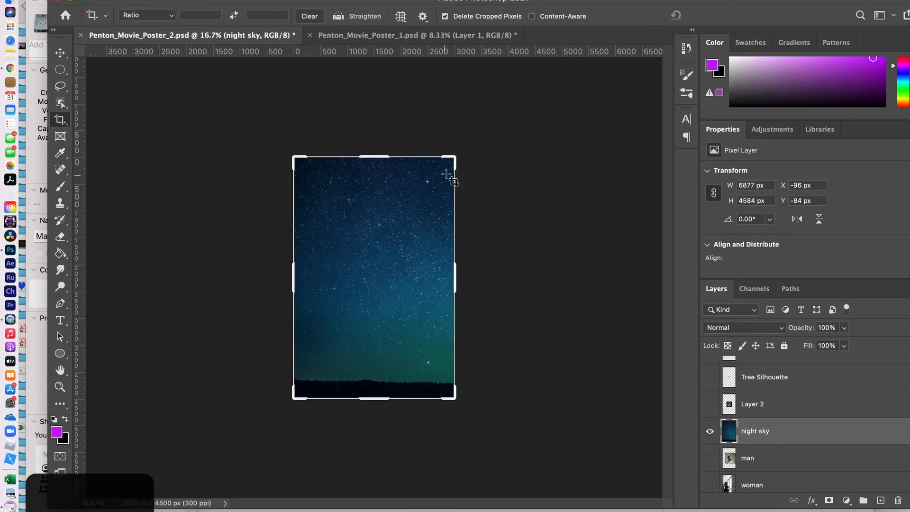
pyautogui.moveTo(452, 156); pyautogui.dragTo(446, 178)
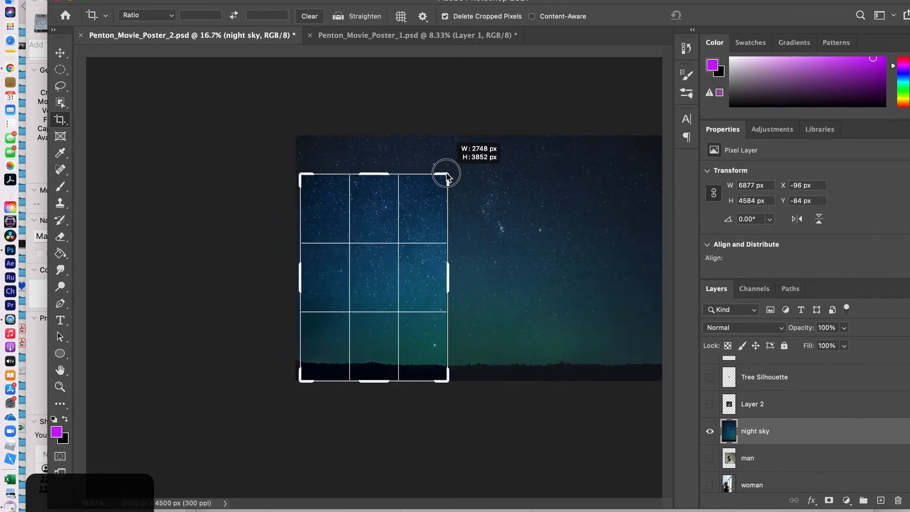
pyautogui.moveTo(446, 178); pyautogui.dragTo(414, 240)
pyautogui.press('Escape')
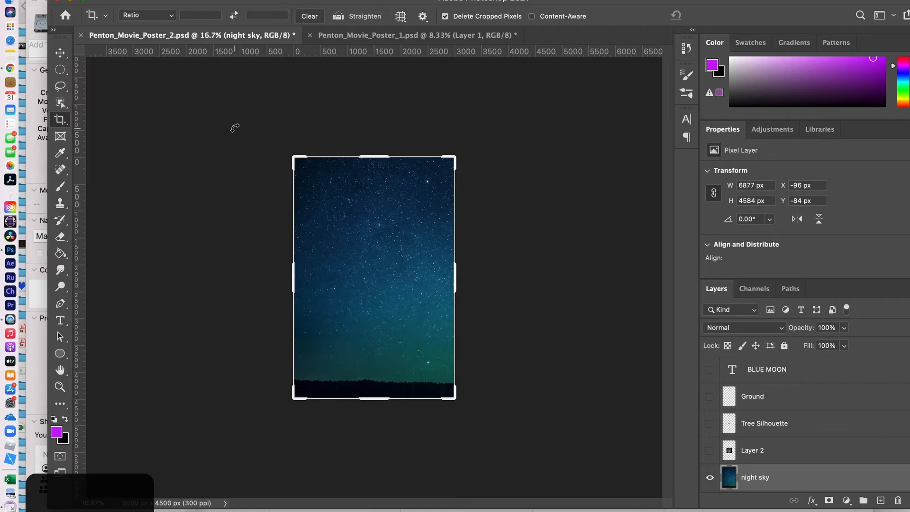
pyautogui.click(200, 145)
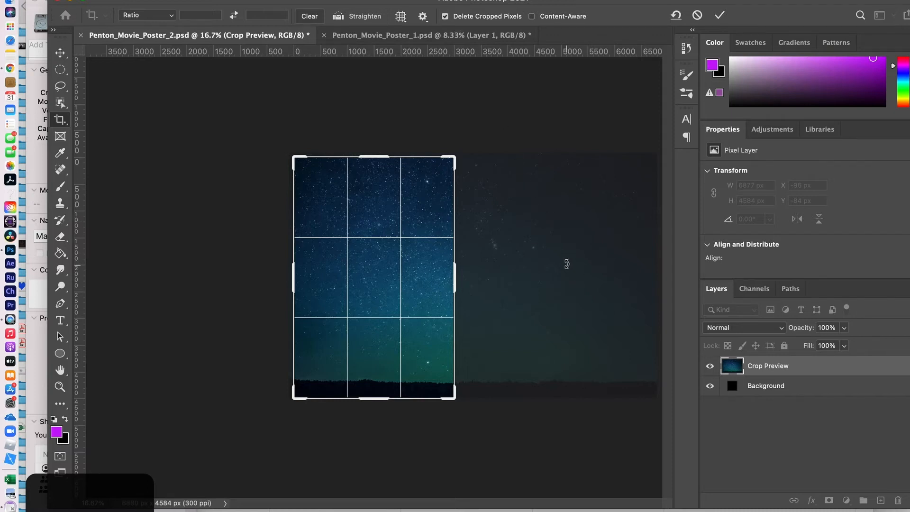
pyautogui.press('Return')
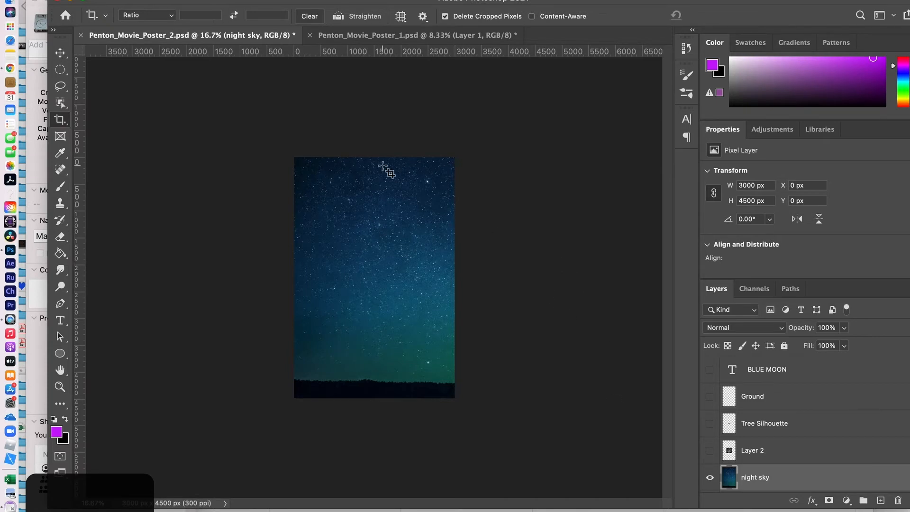
# - Shift the night sky to X 0, Y 0 and save Penton_Movie_Poster_2
pyautogui.click(60, 52)
pyautogui.moveTo(379, 273)
pyautogui.mouseDown()
pyautogui.moveTo(331, 270)
pyautogui.moveTo(397, 277)
pyautogui.moveTo(383, 281)
pyautogui.moveTo(370, 261)
pyautogui.moveTo(383, 279)
pyautogui.mouseUp()
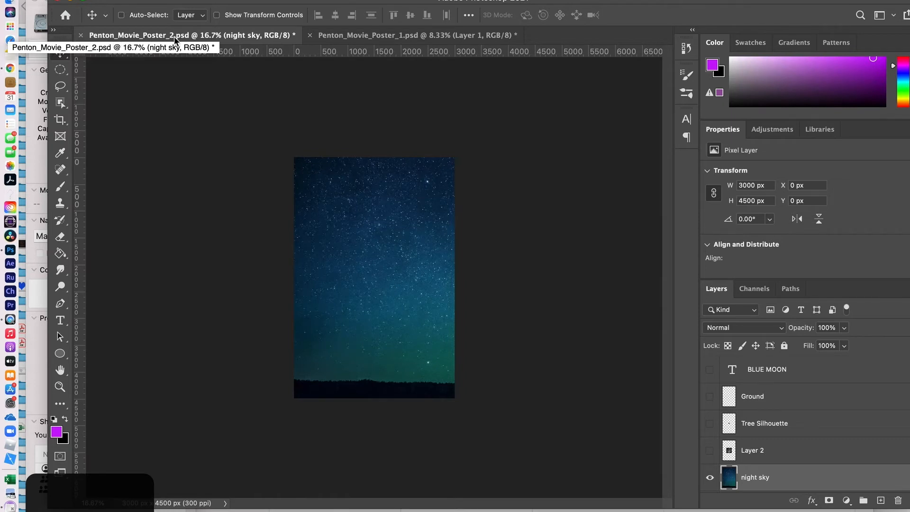
pyautogui.press('super+s')
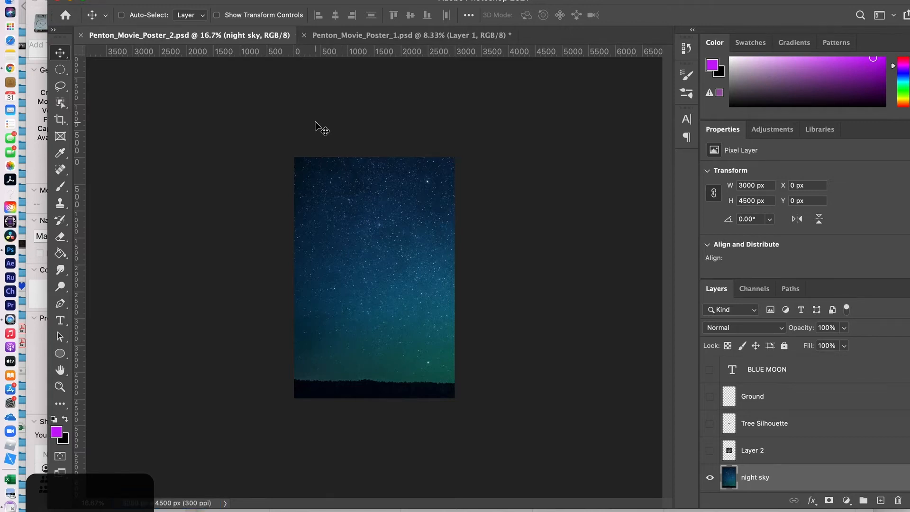
# - Close Penton_Movie_Poster_1.psd without saving its changes
pyautogui.click(339, 36)
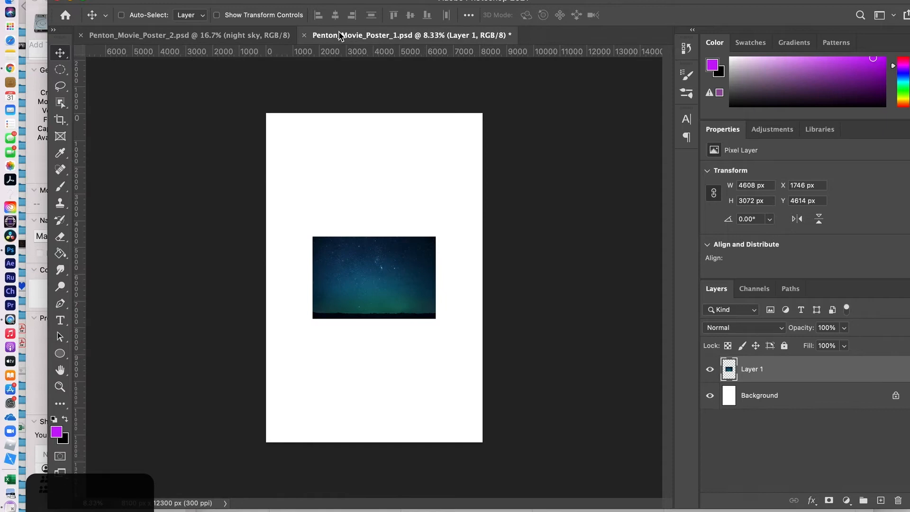
pyautogui.click(304, 35)
pyautogui.click(487, 223)
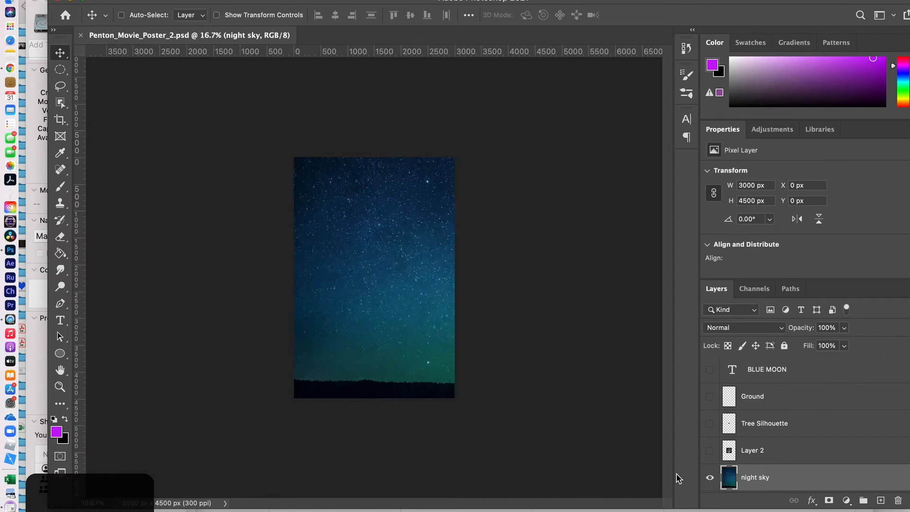
# - Make Layer 2's full-moon image visible, select Layer 2, and zoom to 50%
pyautogui.click(709, 450)
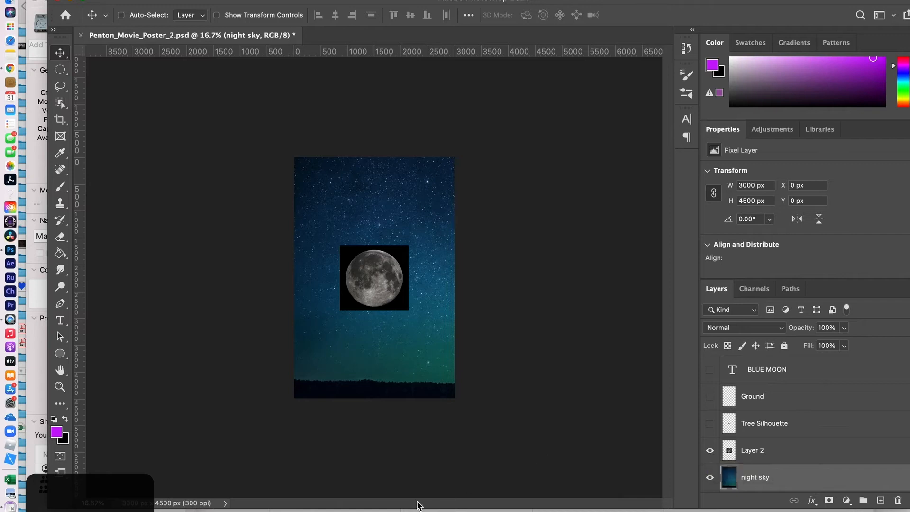
pyautogui.press('super+equal')
pyautogui.press('super+equal')
pyautogui.press('super+minus')
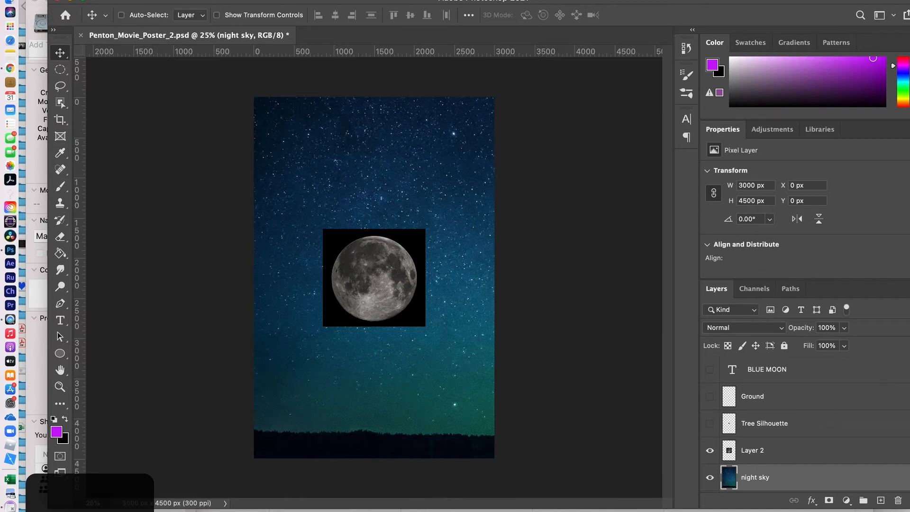
pyautogui.click(781, 452)
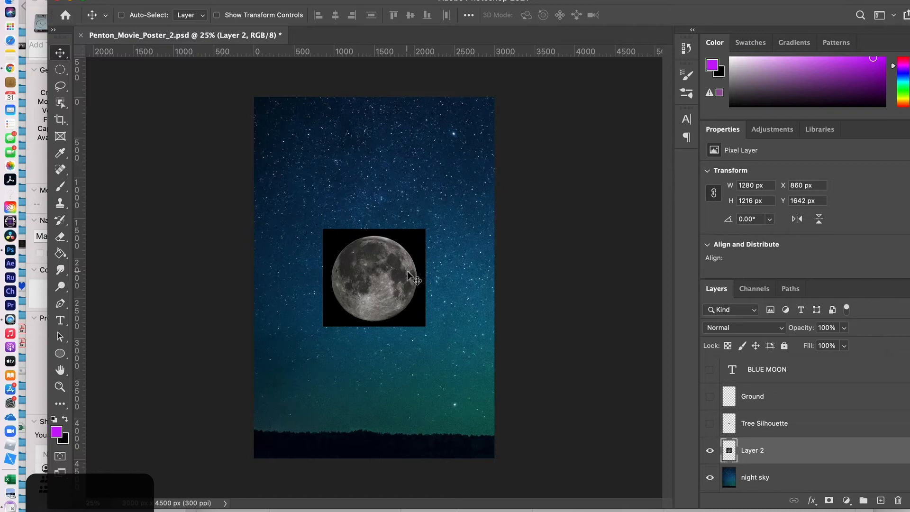
pyautogui.press('super+equal')
pyautogui.press('super+equal')
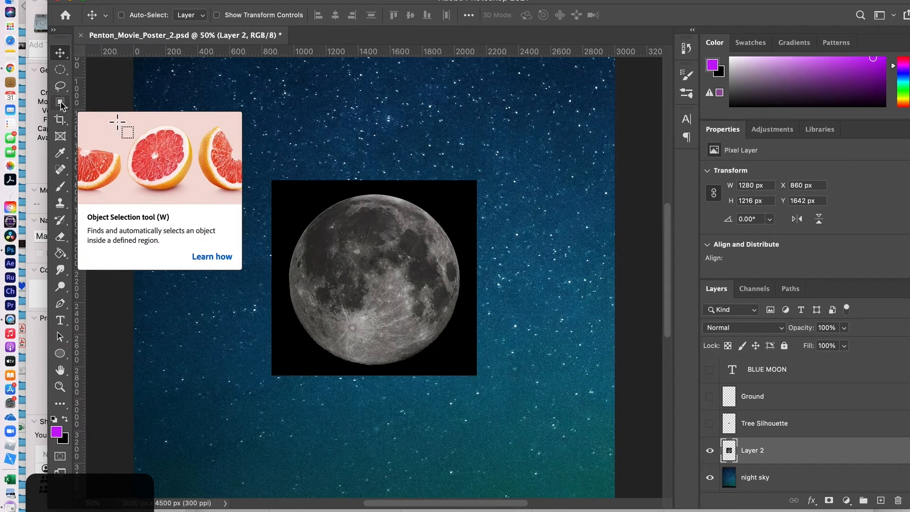
# - Delete the moon's black square with the Magic Wand and raise the moon to X 968, Y 1654
pyautogui.moveTo(61, 106); pyautogui.dragTo(86, 126)
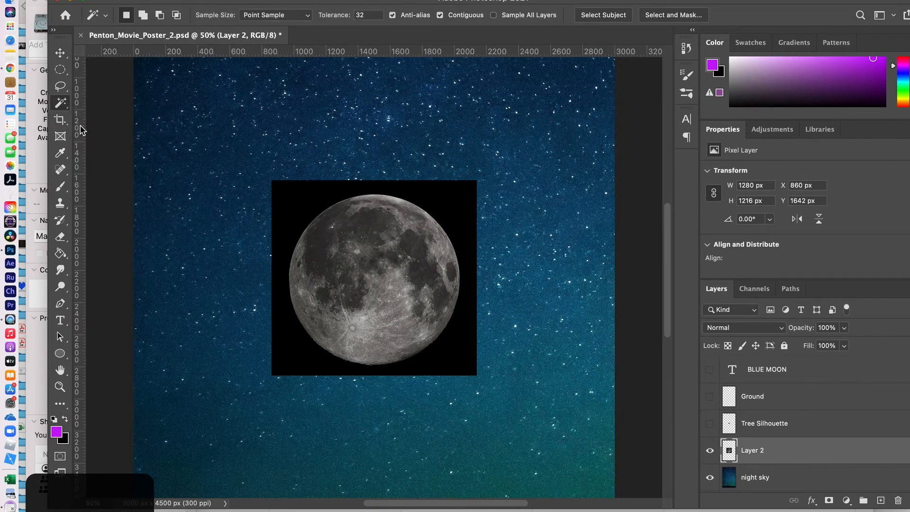
pyautogui.click(296, 200)
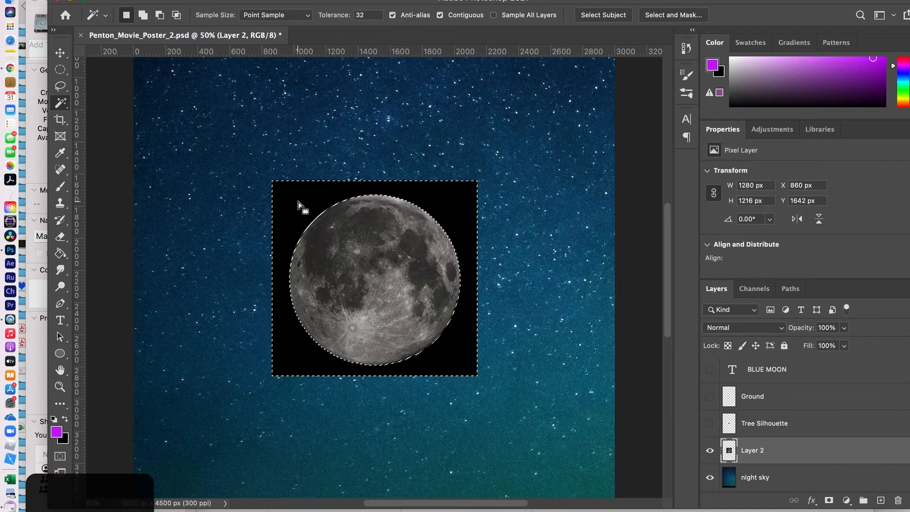
pyautogui.press('Delete')
pyautogui.press('super+d')
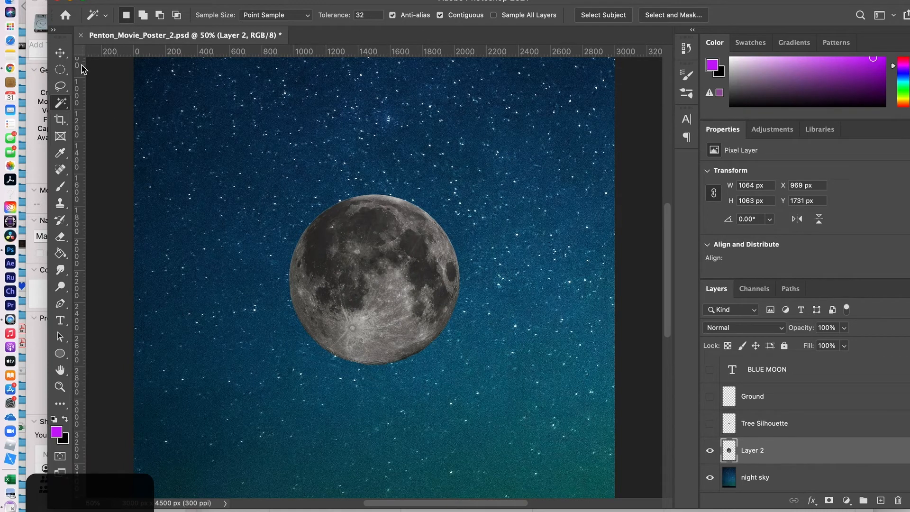
pyautogui.click(61, 53)
pyautogui.moveTo(368, 319)
pyautogui.mouseDown()
pyautogui.moveTo(365, 303)
pyautogui.moveTo(328, 299)
pyautogui.moveTo(384, 324)
pyautogui.moveTo(387, 312)
pyautogui.moveTo(348, 299)
pyautogui.moveTo(374, 309)
pyautogui.moveTo(371, 317)
pyautogui.moveTo(365, 307)
pyautogui.mouseUp()
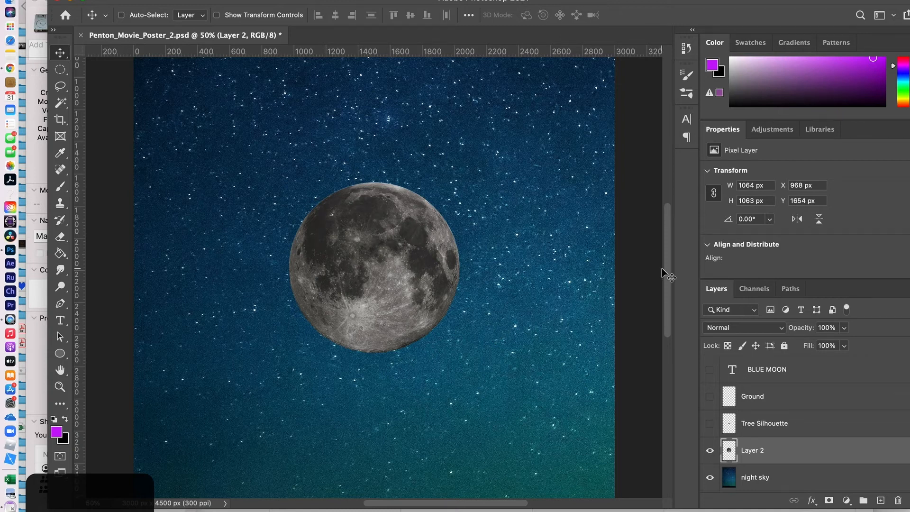
# - Revert through History to before the black square was deleted, then reselect Layer 2
pyautogui.click(686, 48)
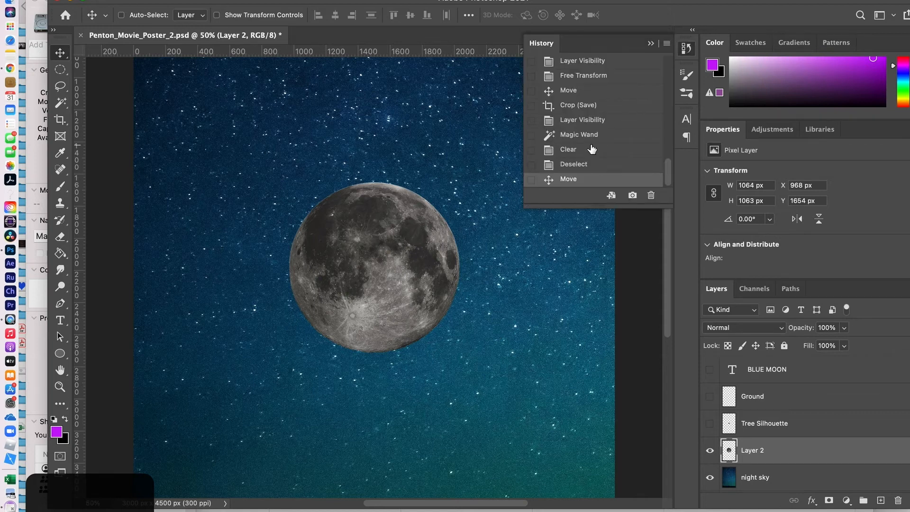
pyautogui.click(573, 164)
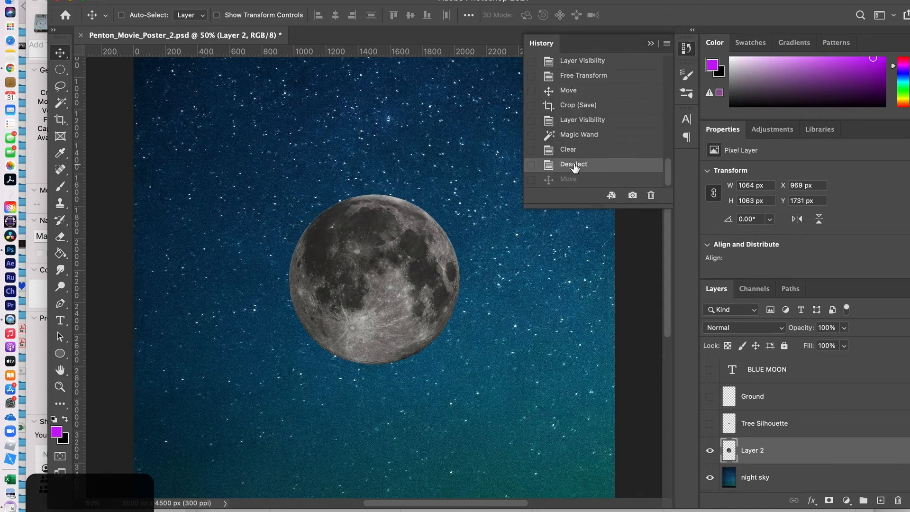
pyautogui.click(571, 121)
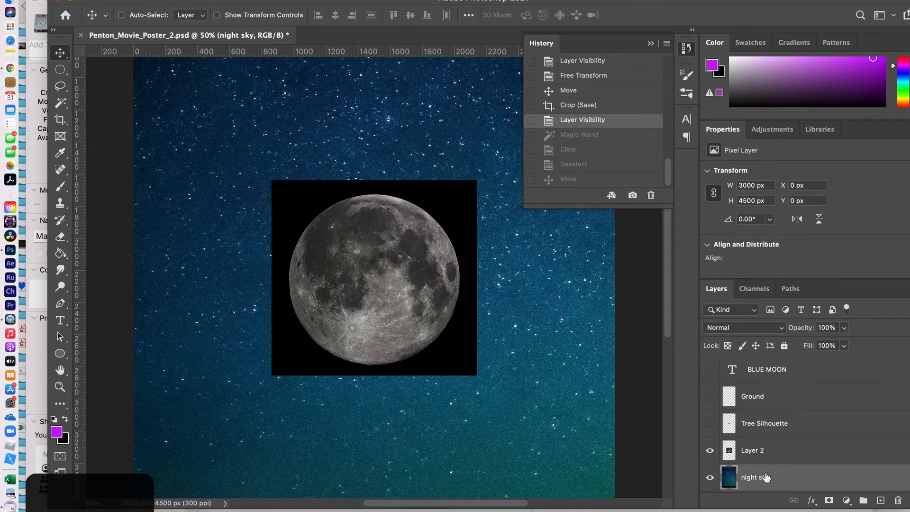
pyautogui.click(754, 451)
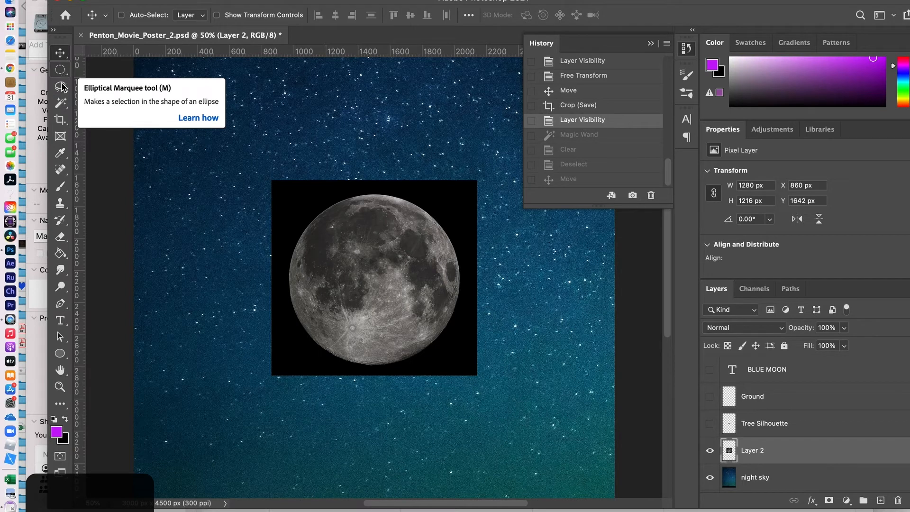
# - Paint a Quick Selection over the round moon disc and bring it into Select and Mask
pyautogui.moveTo(60, 101); pyautogui.dragTo(83, 114)
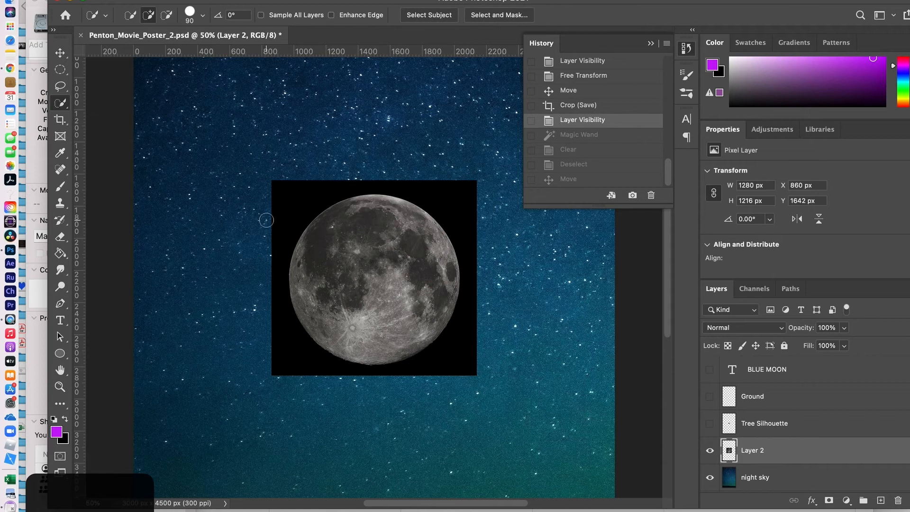
pyautogui.press(']')
pyautogui.press(']')
pyautogui.press(']')
pyautogui.press(']')
pyautogui.press(']')
pyautogui.press(']')
pyautogui.press(']')
pyautogui.press(']')
pyautogui.press(']')
pyautogui.press(']')
pyautogui.press(']')
pyautogui.press(']')
pyautogui.press(']')
pyautogui.press(']')
pyautogui.click(374, 279)
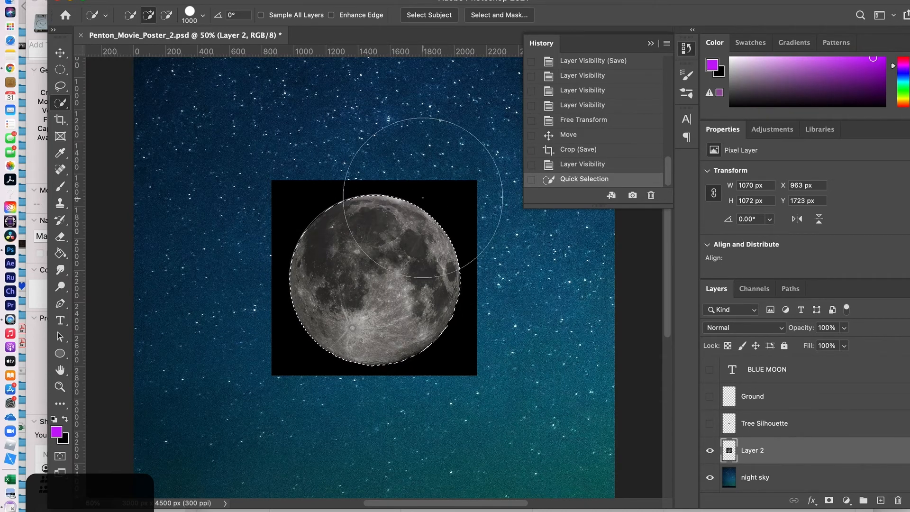
pyautogui.press('[')
pyautogui.press('[')
pyautogui.press('[')
pyautogui.press('[')
pyautogui.press('[')
pyautogui.press('[')
pyautogui.press('[')
pyautogui.click(650, 44)
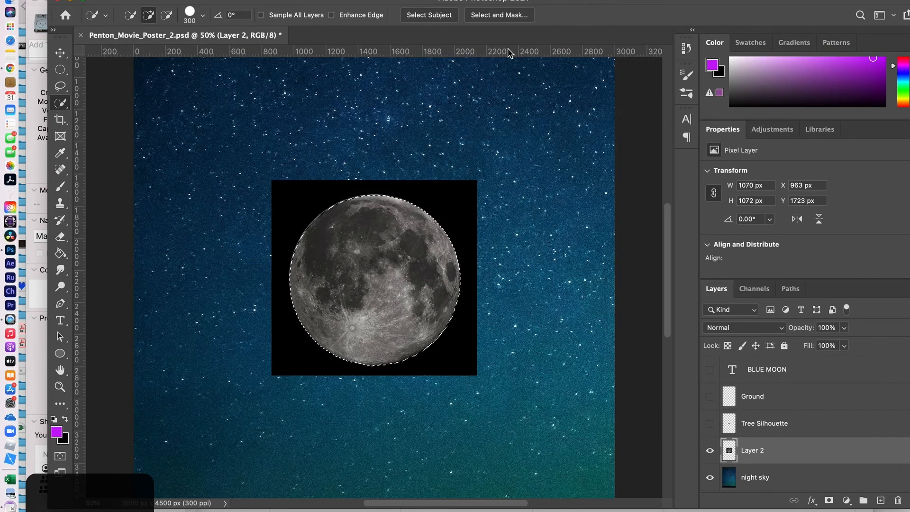
pyautogui.click(488, 14)
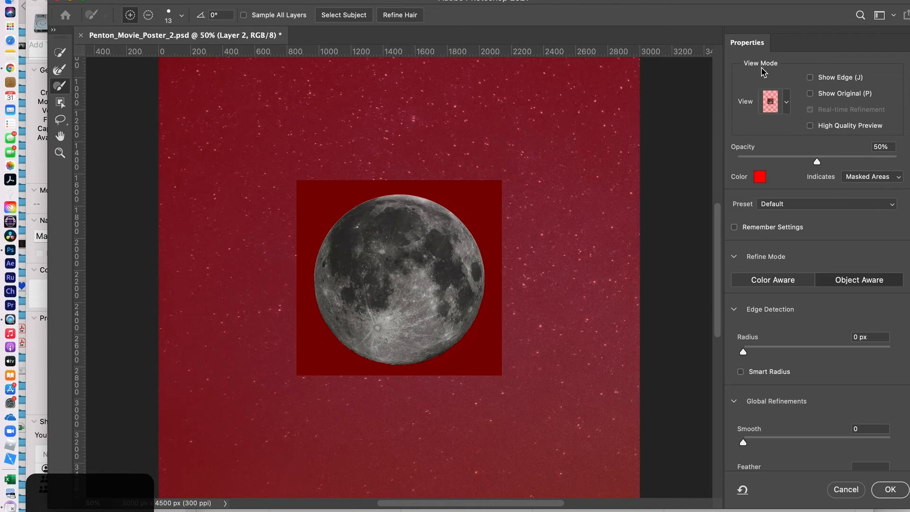
# - Switch the Select and Mask view to Overlay at 50% opacity and reach Global Refinements
pyautogui.click(786, 105)
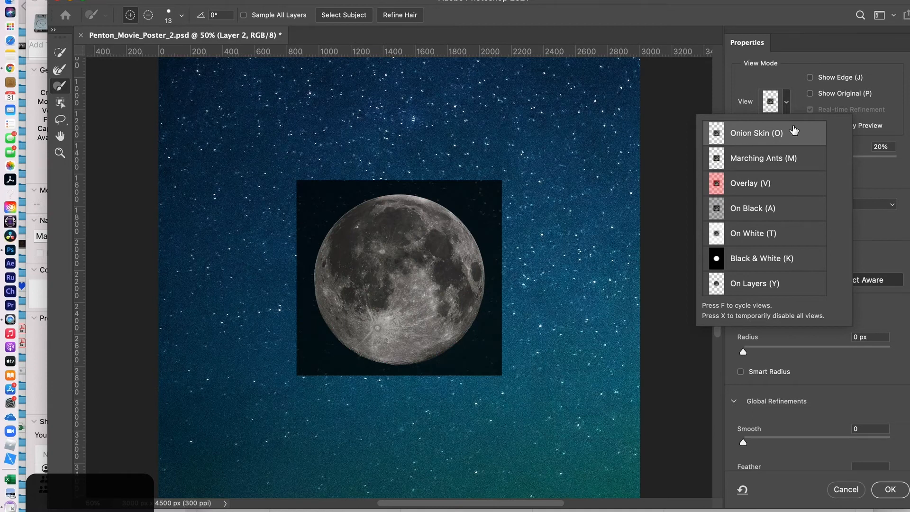
pyautogui.click(786, 107)
pyautogui.click(787, 107)
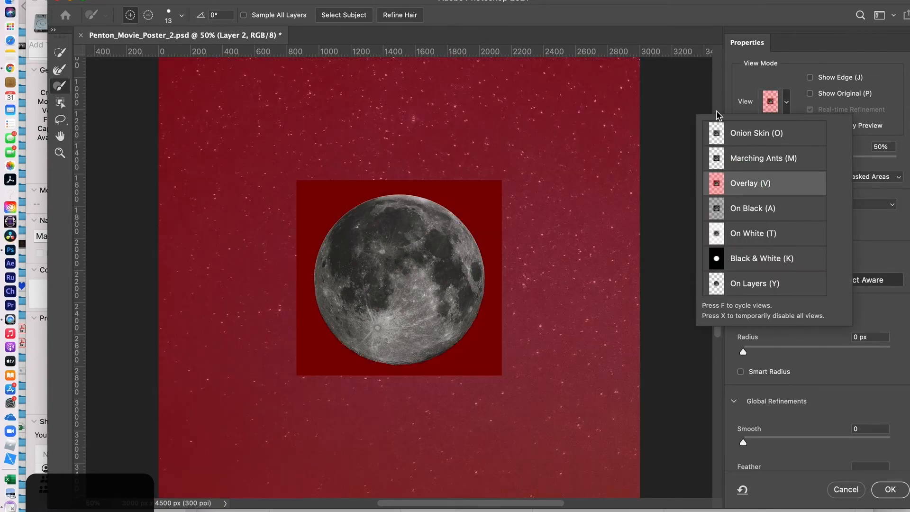
pyautogui.click(742, 87)
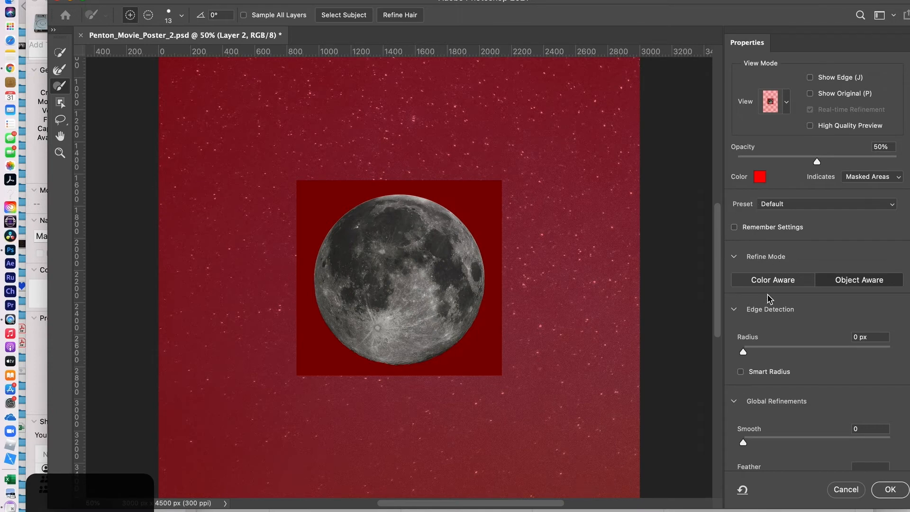
pyautogui.scroll(-3, 768, 297)
pyautogui.scroll(-1, 768, 298)
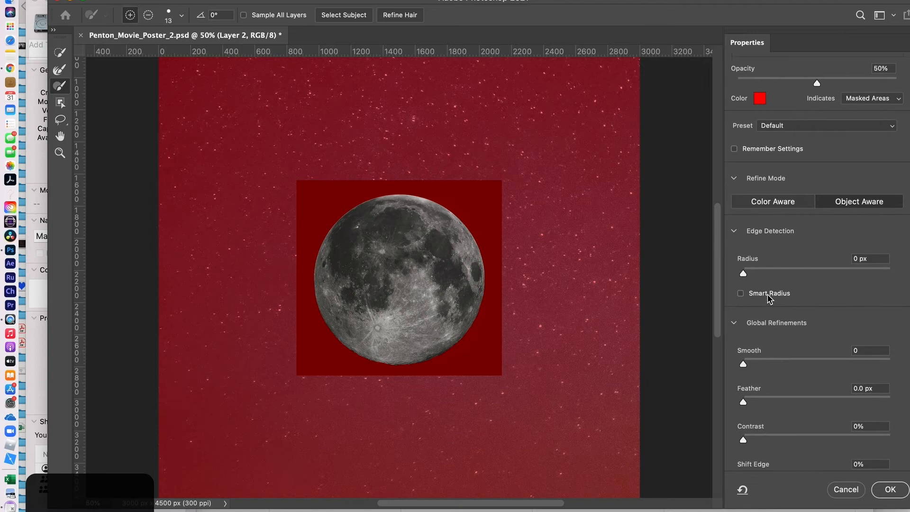
pyautogui.scroll(-2, 769, 297)
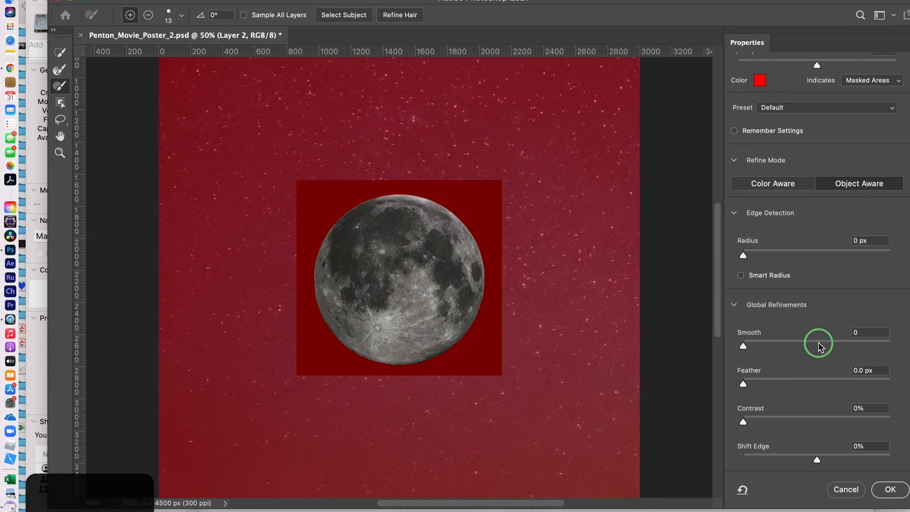
# - Raise Smooth to 93, set Output To New Layer, and confirm with OK
pyautogui.moveTo(743, 347); pyautogui.dragTo(820, 350)
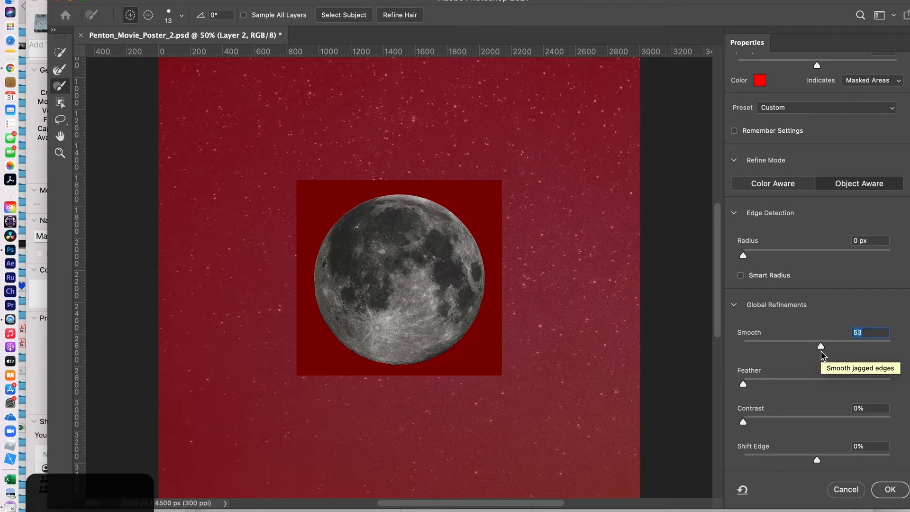
pyautogui.moveTo(821, 349); pyautogui.dragTo(853, 350)
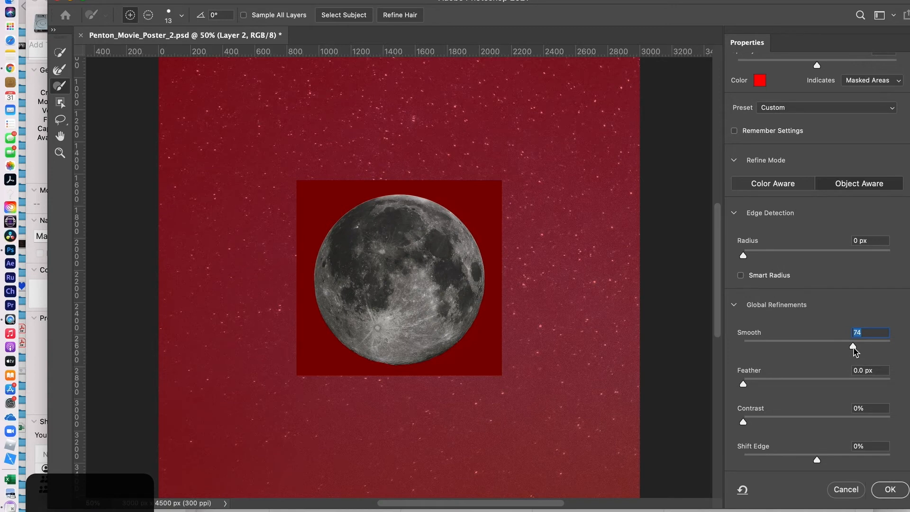
pyautogui.moveTo(854, 349); pyautogui.dragTo(882, 351)
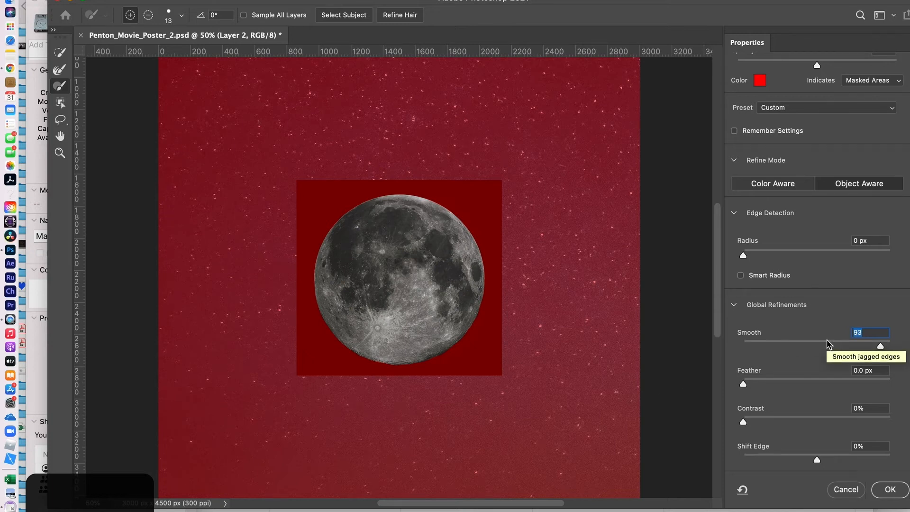
pyautogui.scroll(-5, 850, 396)
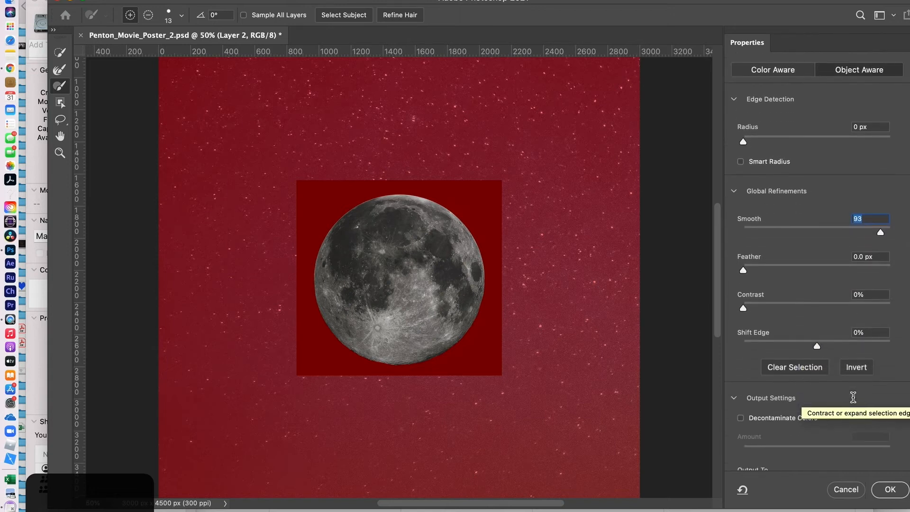
pyautogui.scroll(-1, 853, 397)
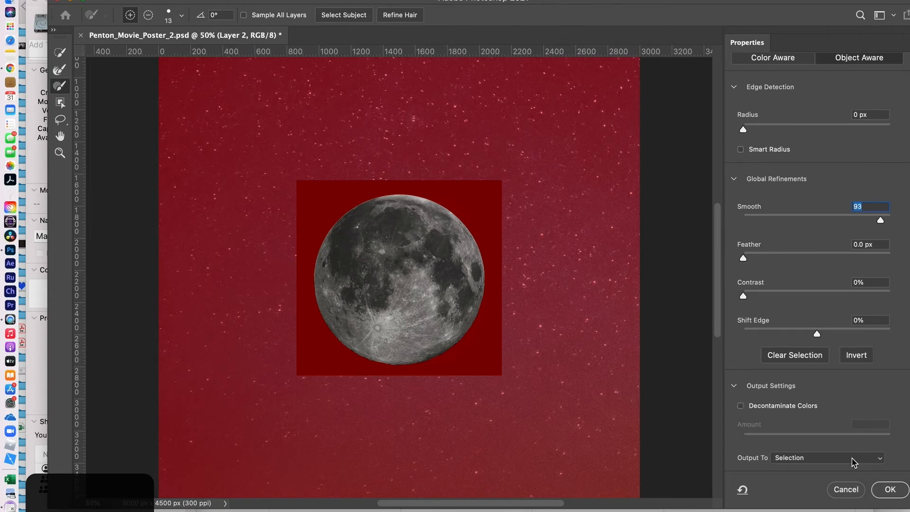
pyautogui.click(880, 458)
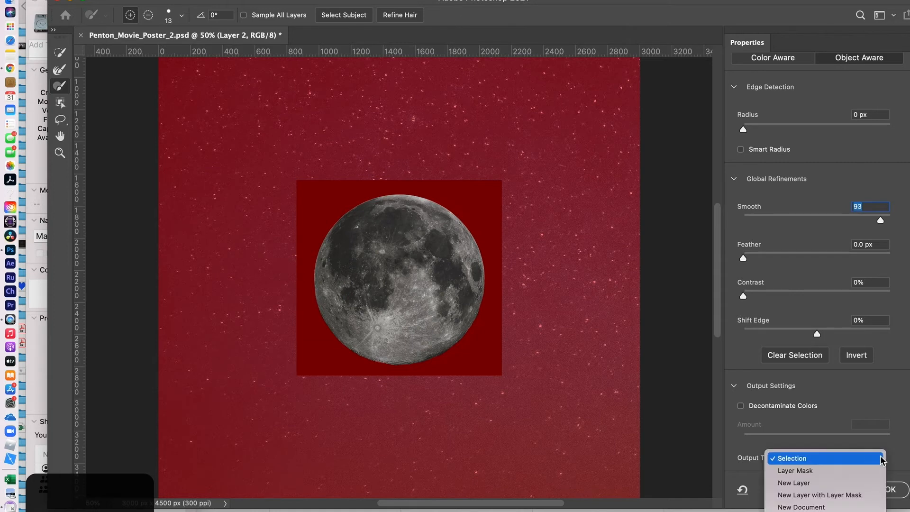
pyautogui.click(848, 483)
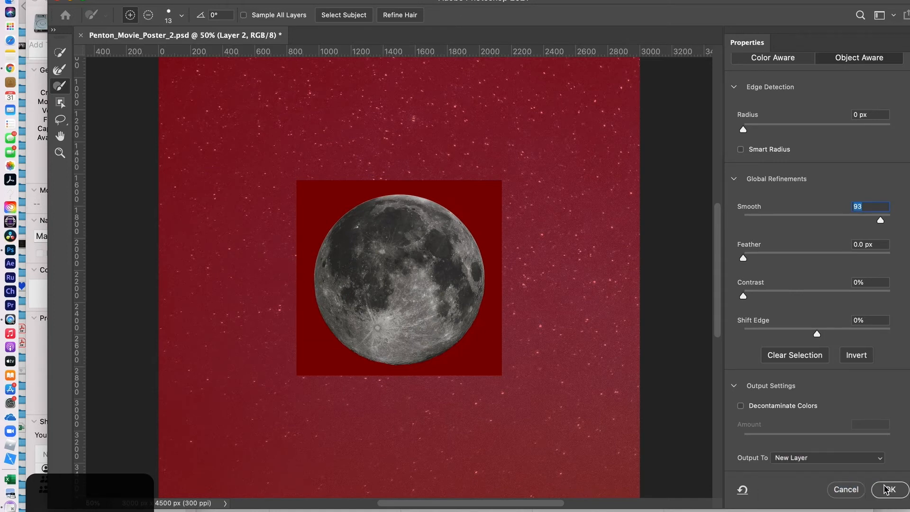
pyautogui.click(885, 489)
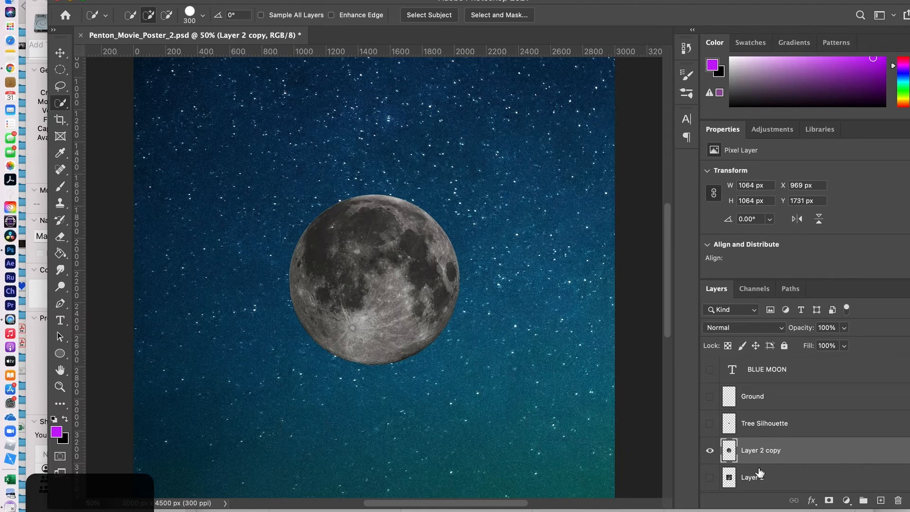
# - Delete the original square moon layer, Layer 2
pyautogui.scroll(-2, 750, 465)
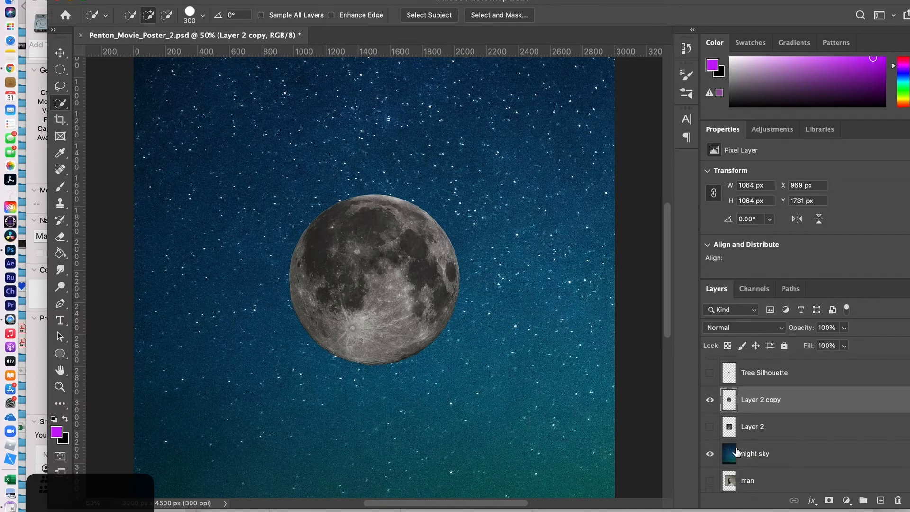
pyautogui.click(709, 427)
pyautogui.click(710, 428)
pyautogui.click(798, 427)
pyautogui.moveTo(798, 426); pyautogui.dragTo(898, 501)
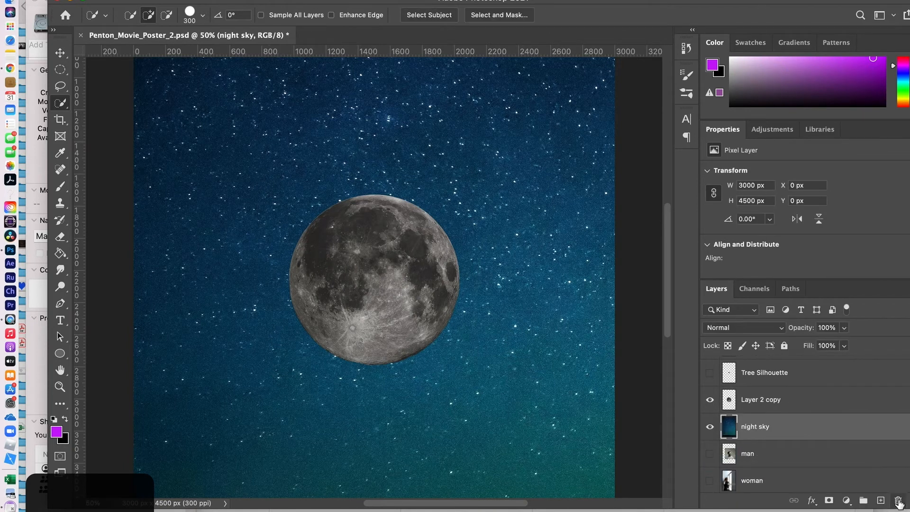
# - Rename the Layer 2 copy layer to Moon
pyautogui.doubleClick(753, 399)
pyautogui.write('Moon')
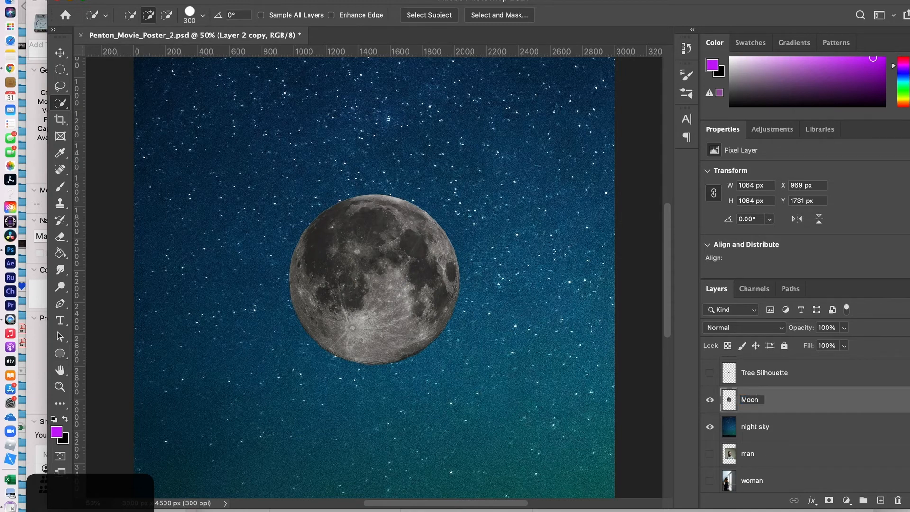
pyautogui.click(832, 406)
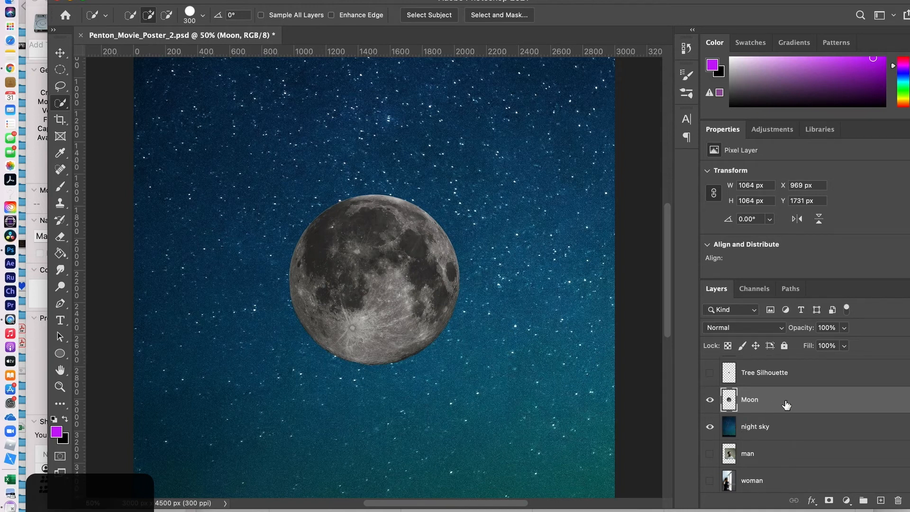
# - Scale the moon to about 239% (2548 × 2547 px) at X 226, Y 224, then save
pyautogui.press('super+t')
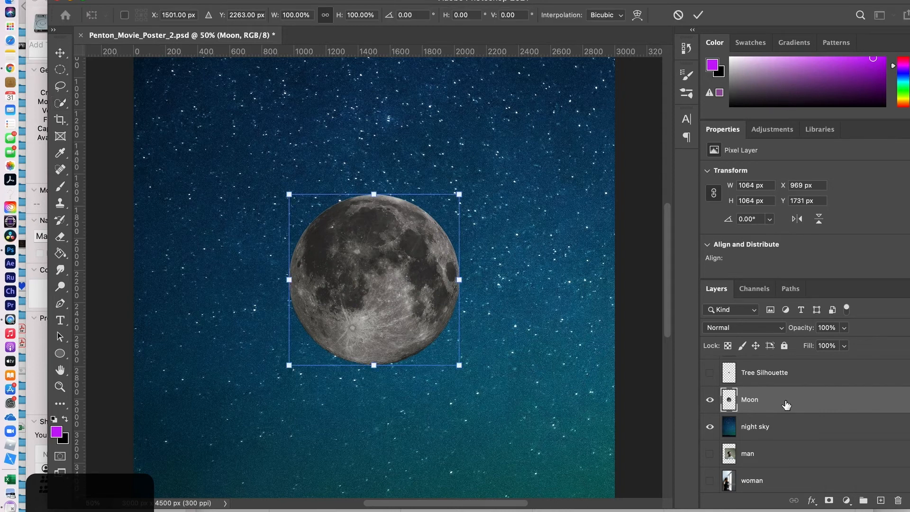
pyautogui.press('super+minus')
pyautogui.press('super+minus')
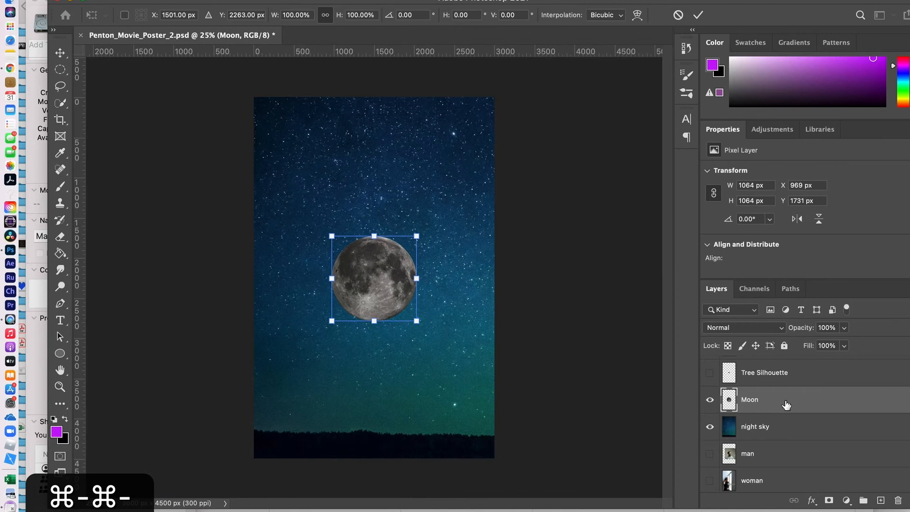
pyautogui.moveTo(370, 285); pyautogui.dragTo(368, 205)
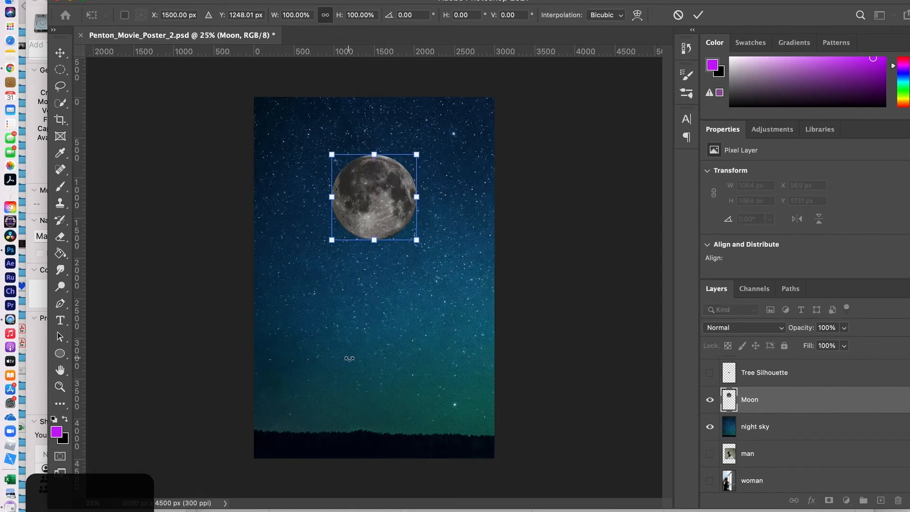
pyautogui.press('super+t')
pyautogui.moveTo(416, 240); pyautogui.dragTo(441, 262)
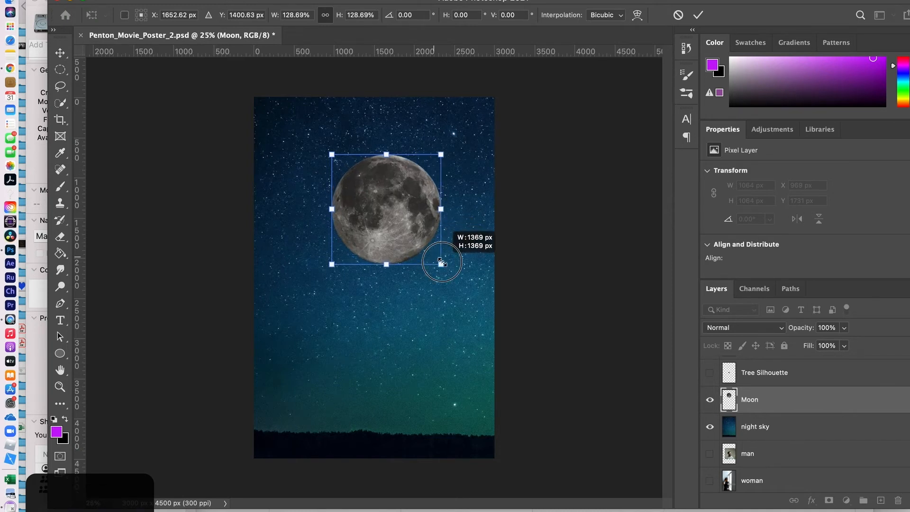
pyautogui.moveTo(441, 262); pyautogui.dragTo(492, 283)
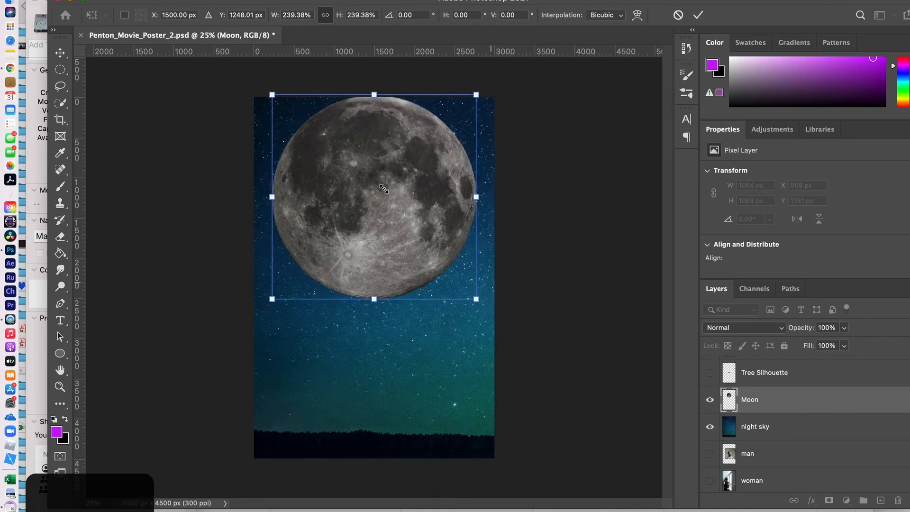
pyautogui.moveTo(383, 188); pyautogui.dragTo(386, 212)
pyautogui.moveTo(386, 209); pyautogui.dragTo(388, 209)
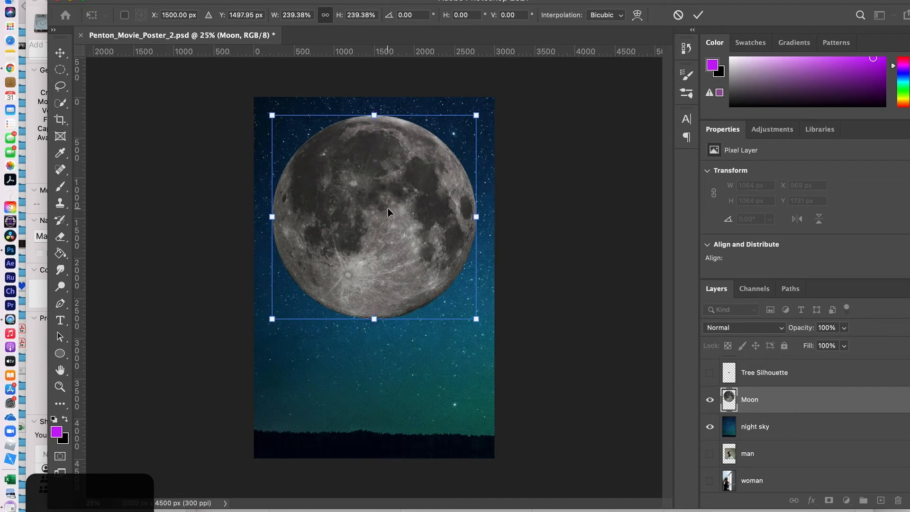
pyautogui.press('Return')
pyautogui.press('w')
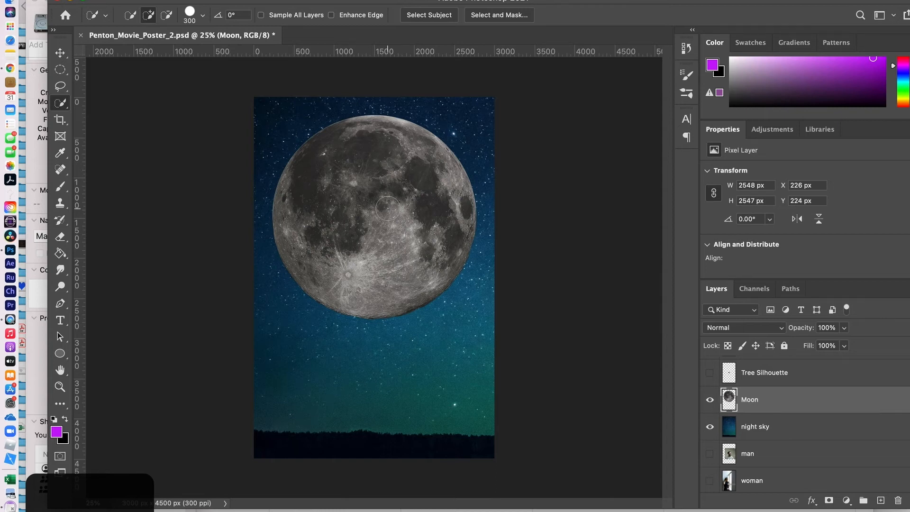
pyautogui.press('super+s')
# - Add a new empty layer above the old Ground layer and name it Ground
pyautogui.scroll(3, 777, 423)
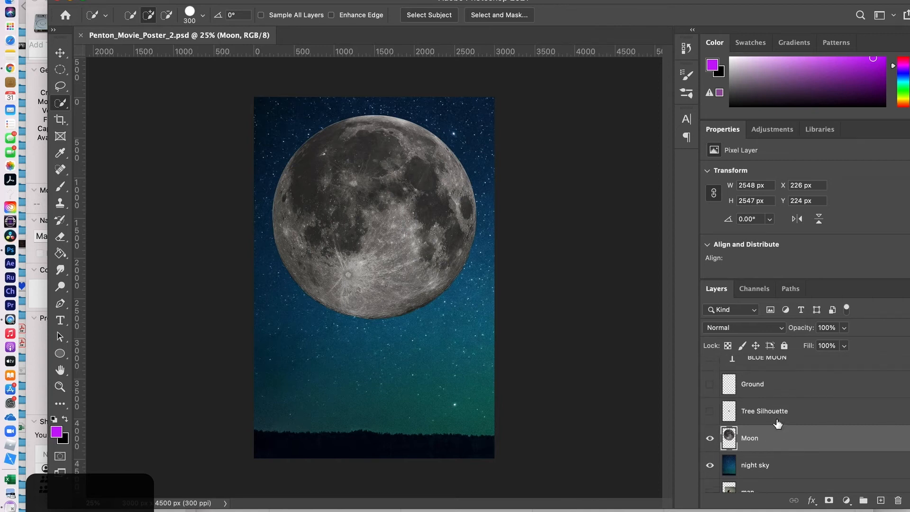
pyautogui.click(780, 400)
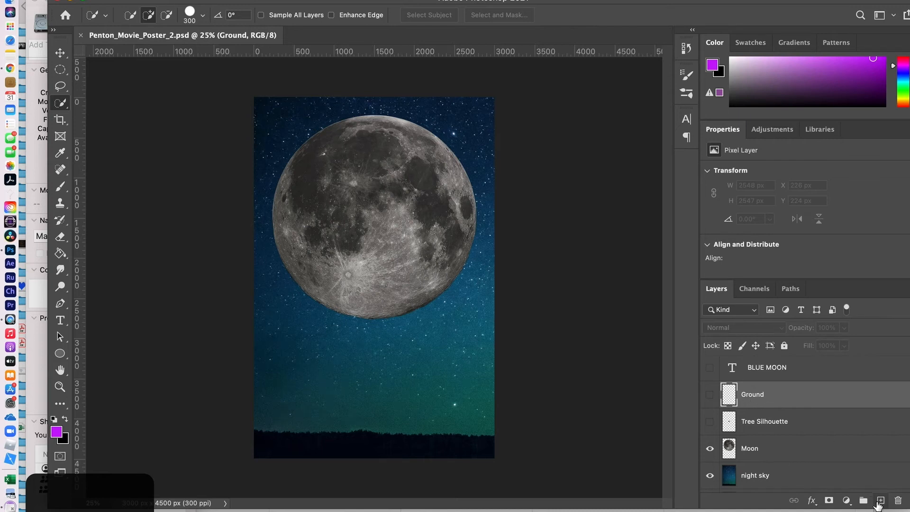
pyautogui.click(881, 500)
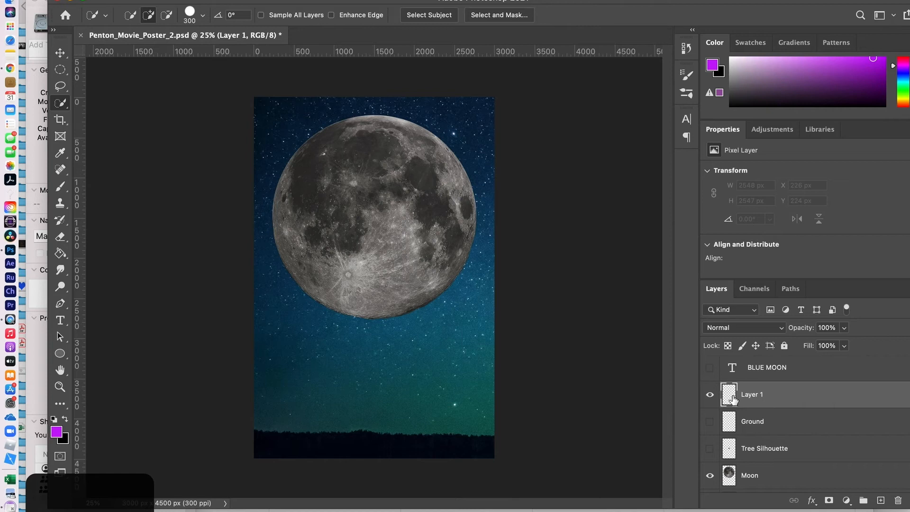
pyautogui.doubleClick(752, 394)
pyautogui.write('Ground')
pyautogui.press('Return')
# - Delete the old Ground layer
pyautogui.click(789, 426)
pyautogui.moveTo(789, 428); pyautogui.dragTo(897, 500)
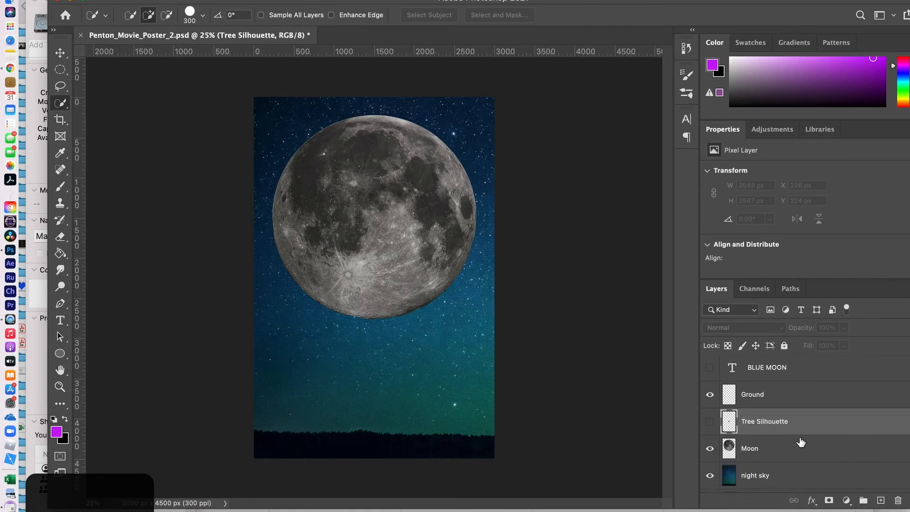
pyautogui.click(779, 401)
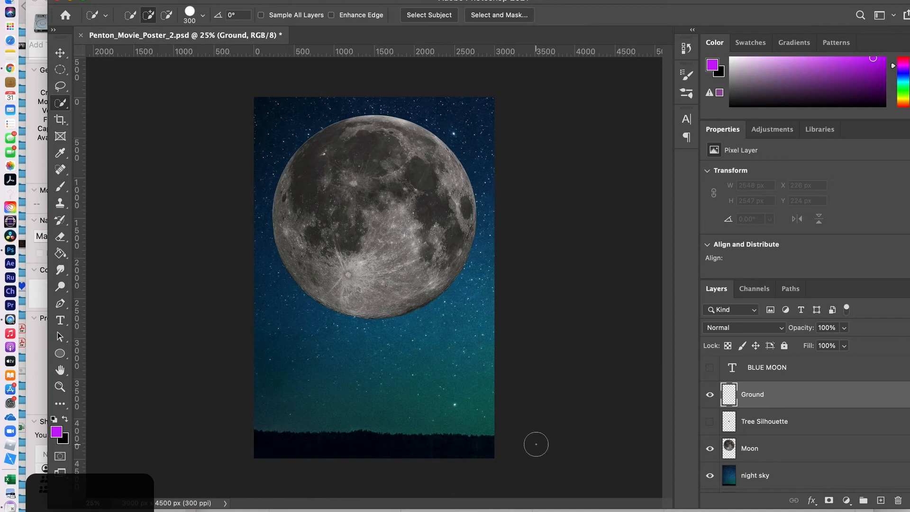
pyautogui.click(65, 418)
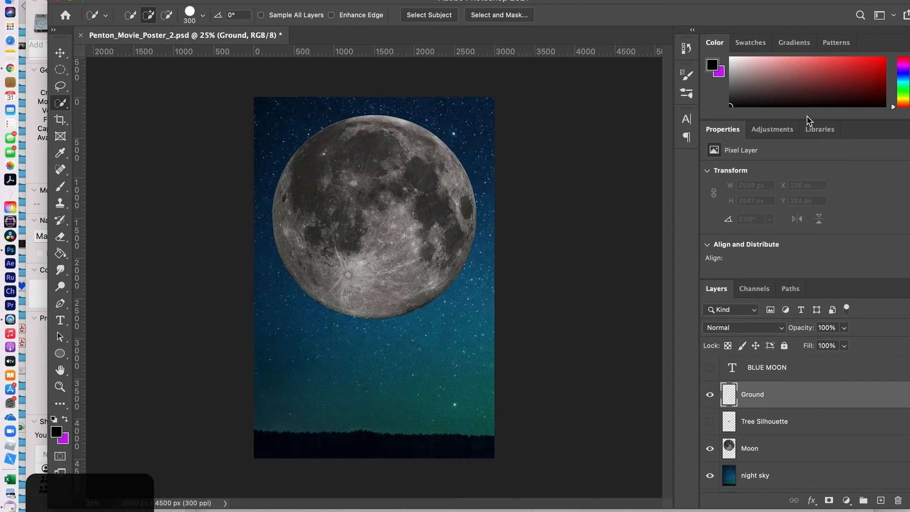
pyautogui.moveTo(808, 121); pyautogui.dragTo(816, 189)
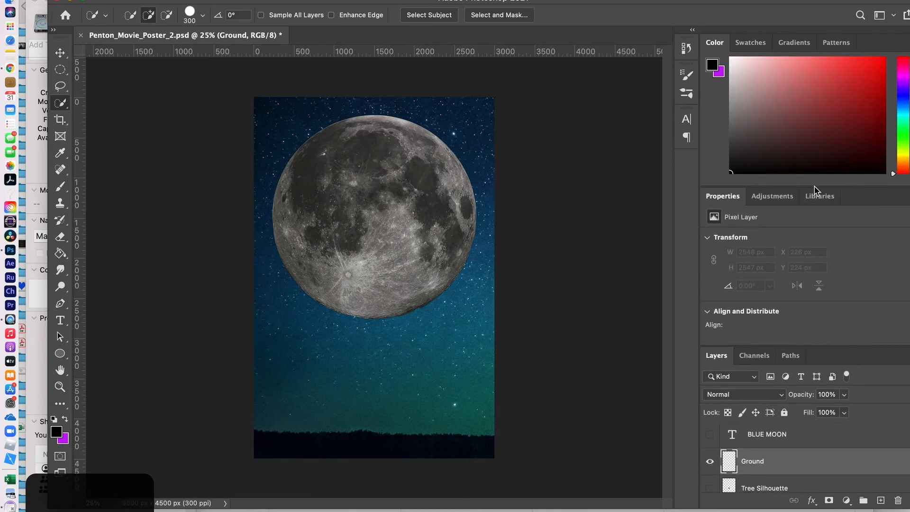
pyautogui.click(423, 0)
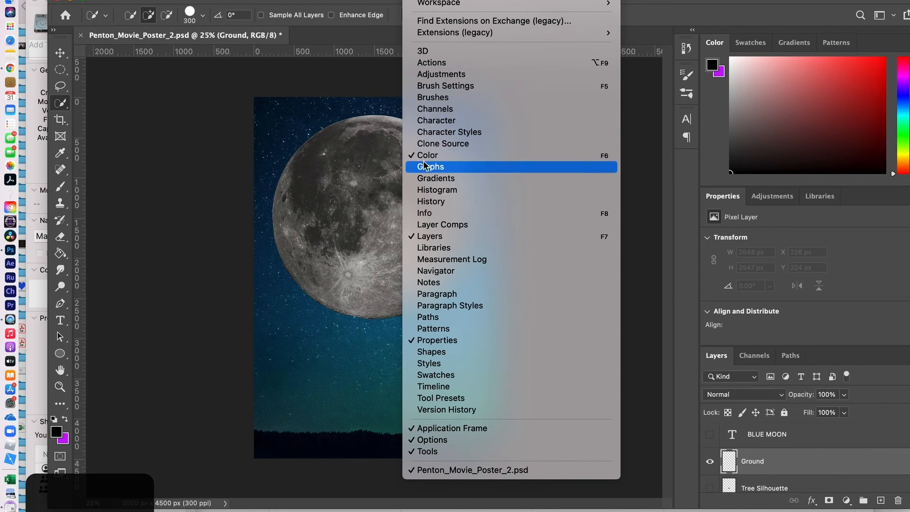
pyautogui.click(782, 1)
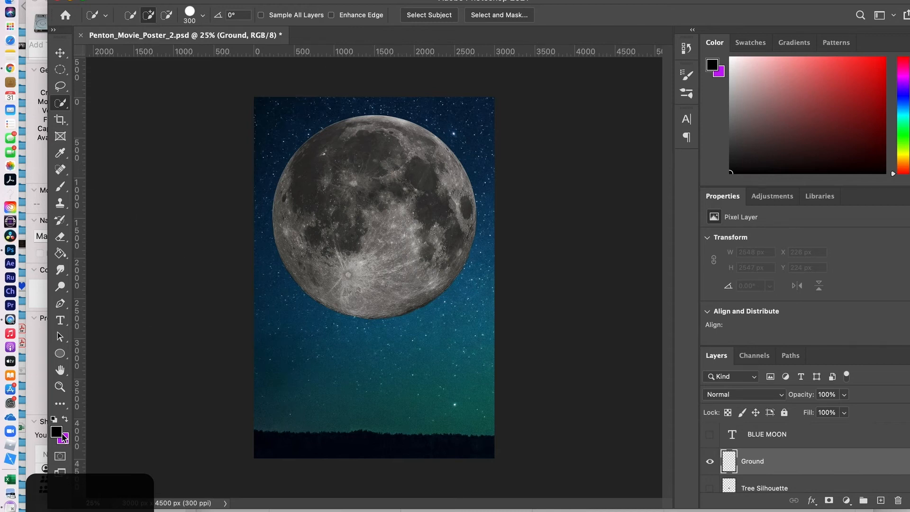
pyautogui.click(60, 71)
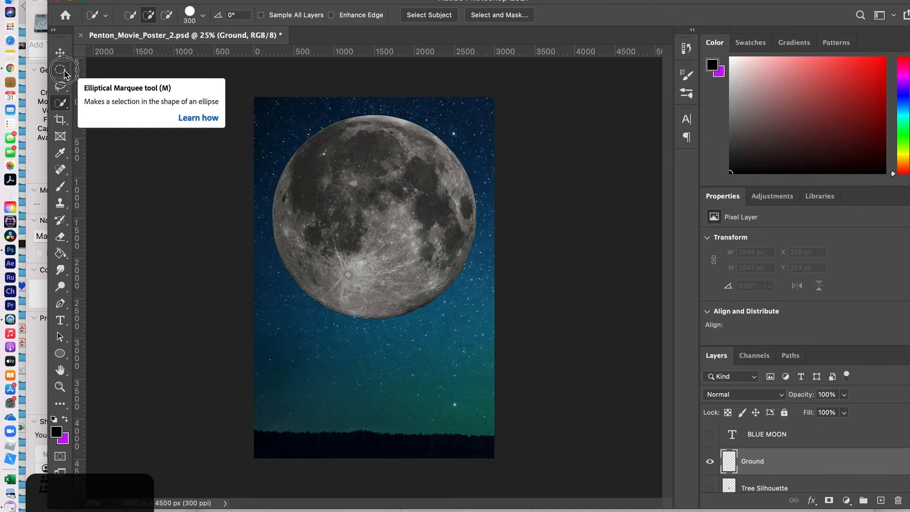
# - Draw a 3000 × 1251 px rectangular marquee across the poster's bottom, starting at Y 3249
pyautogui.click(66, 75)
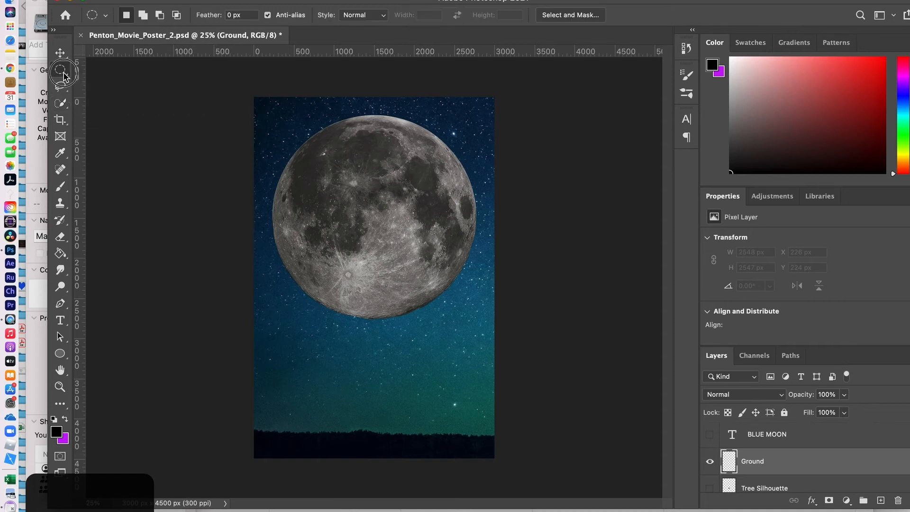
pyautogui.click(90, 69)
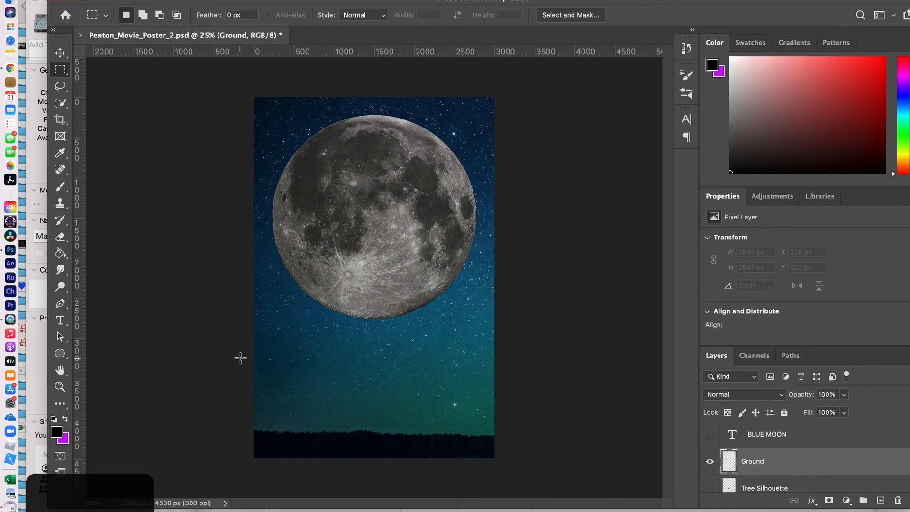
pyautogui.moveTo(241, 358); pyautogui.dragTo(516, 485)
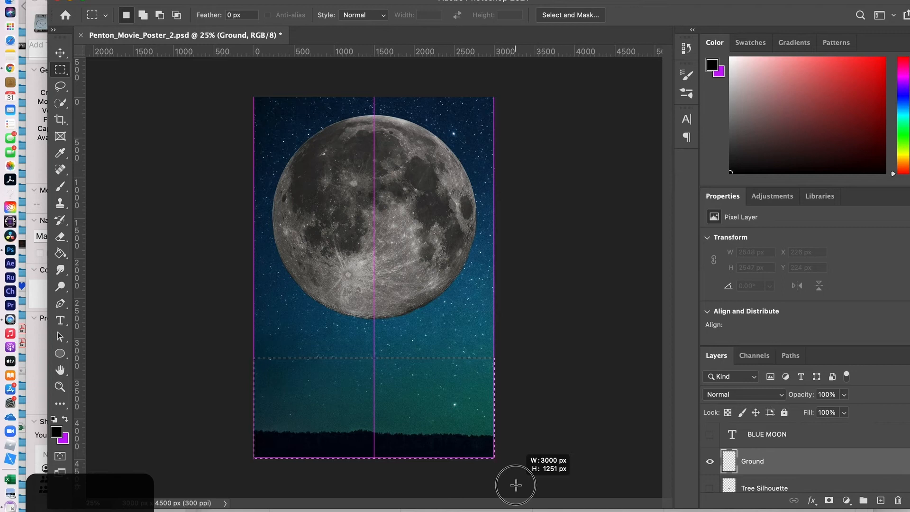
pyautogui.moveTo(515, 485); pyautogui.dragTo(516, 485)
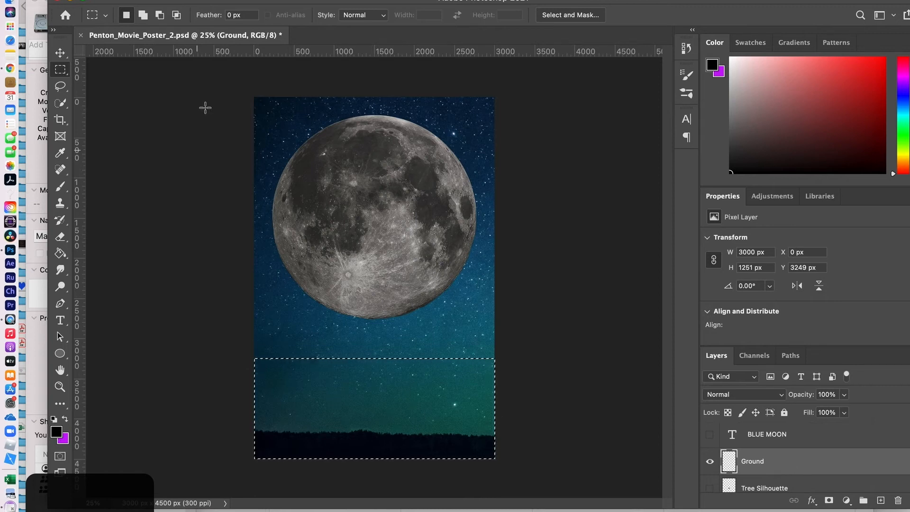
# - Fill the 3000 × 1251 px bottom band with black on the Ground layer, then deselect
pyautogui.click(124, 1)
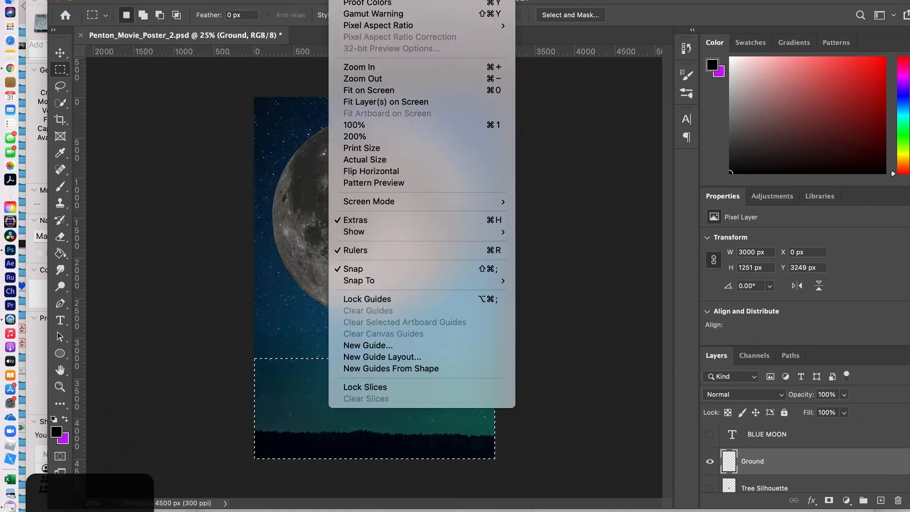
pyautogui.click(613, 47)
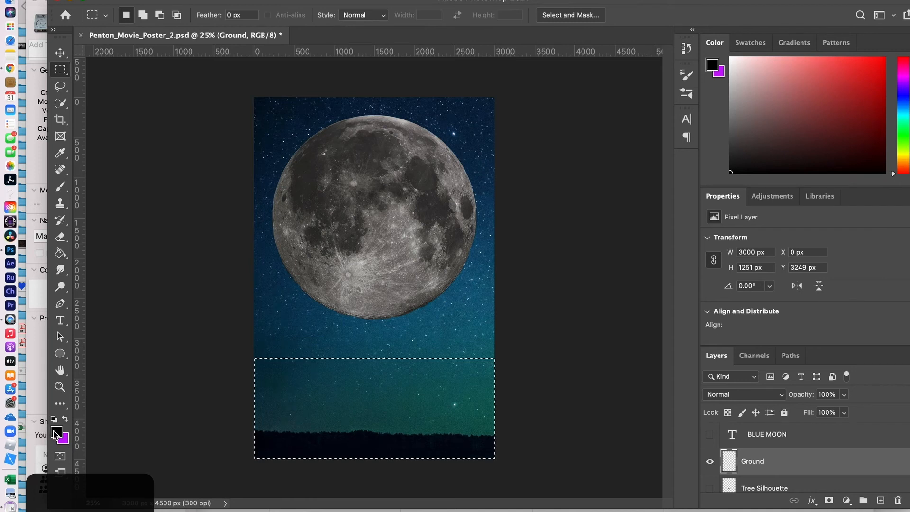
pyautogui.hotkey('alt', 'BackSpace')
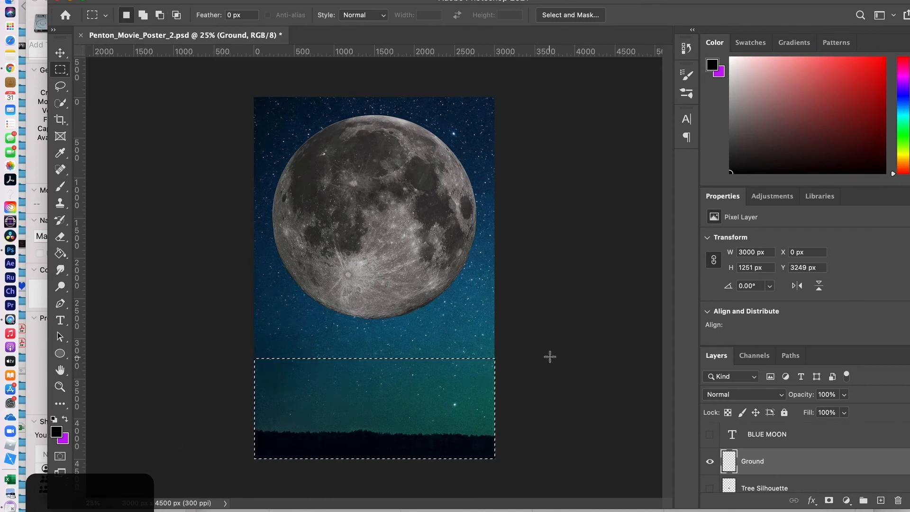
pyautogui.click(791, 468)
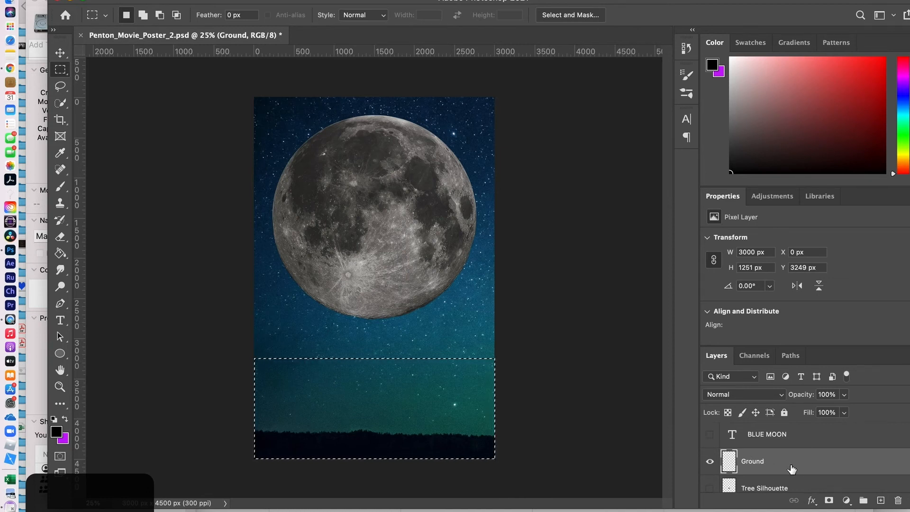
pyautogui.hotkey('alt', 'BackSpace')
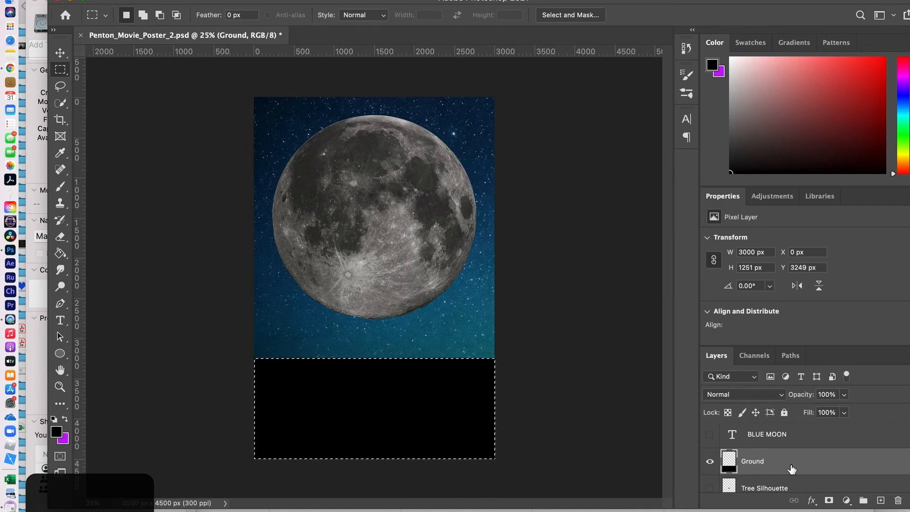
pyautogui.press('super+d')
# - Make the Tree Silhouette layer visible and active, then save Penton_Movie_Poster_2.psd
pyautogui.scroll(-2, 800, 469)
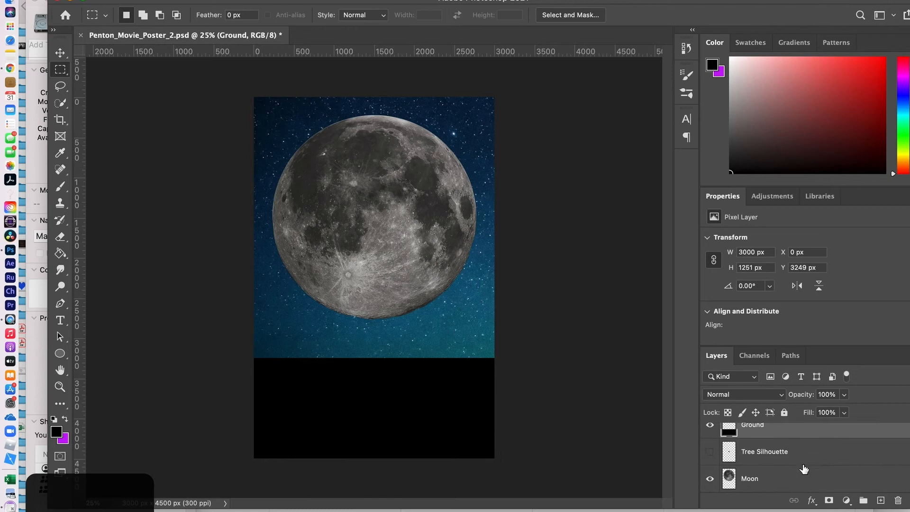
pyautogui.click(709, 452)
pyautogui.click(752, 453)
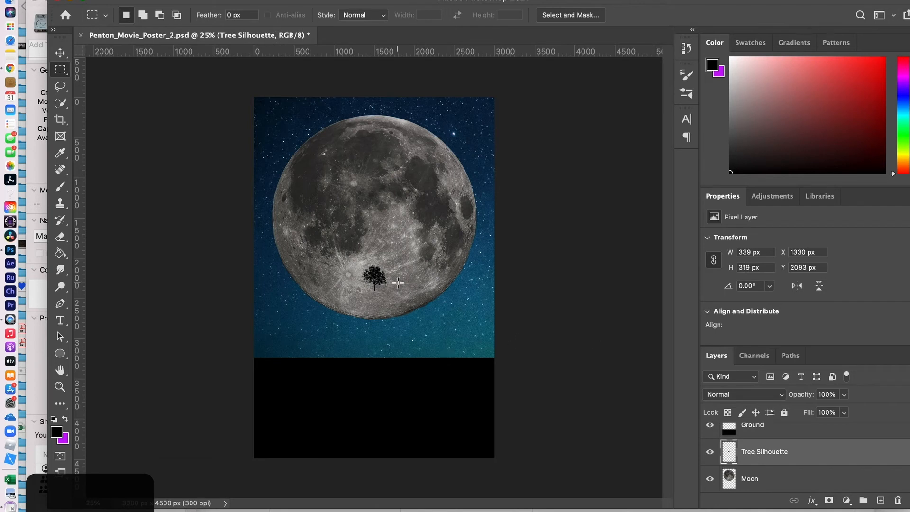
pyautogui.press('super+s')
# - Switch to Chrome's 'tree silhouette png' image results
pyautogui.press('super+Tab')
pyautogui.press('super+Tab')
pyautogui.press('super+Tab')
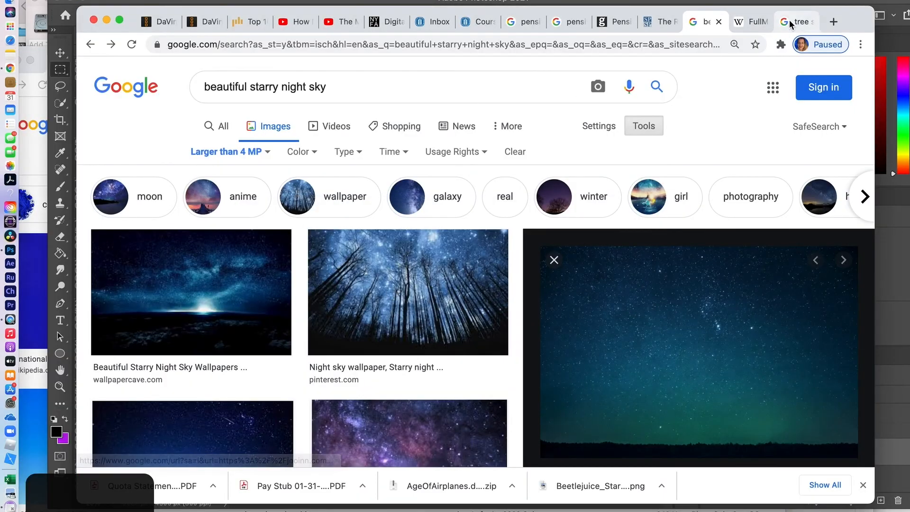
pyautogui.click(801, 23)
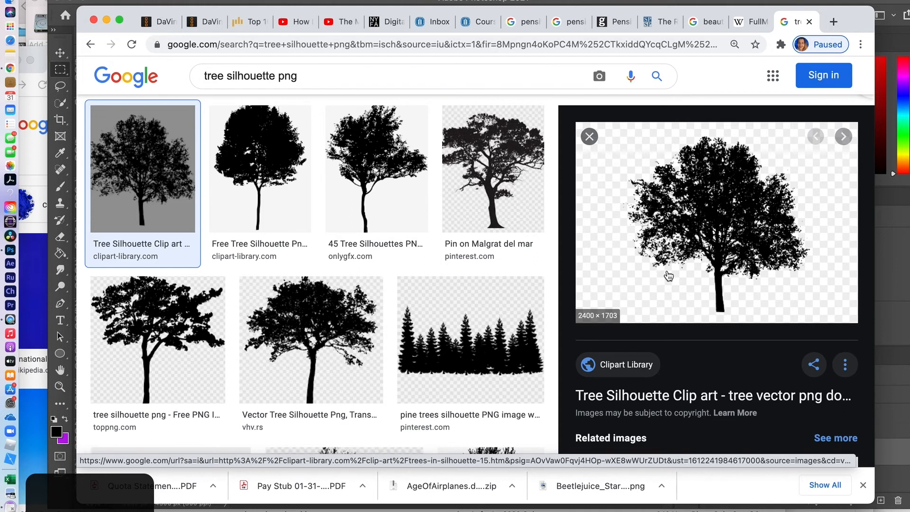
# - Copy the tree image from the Clipart Library page and return to Photoshop
pyautogui.click(717, 246)
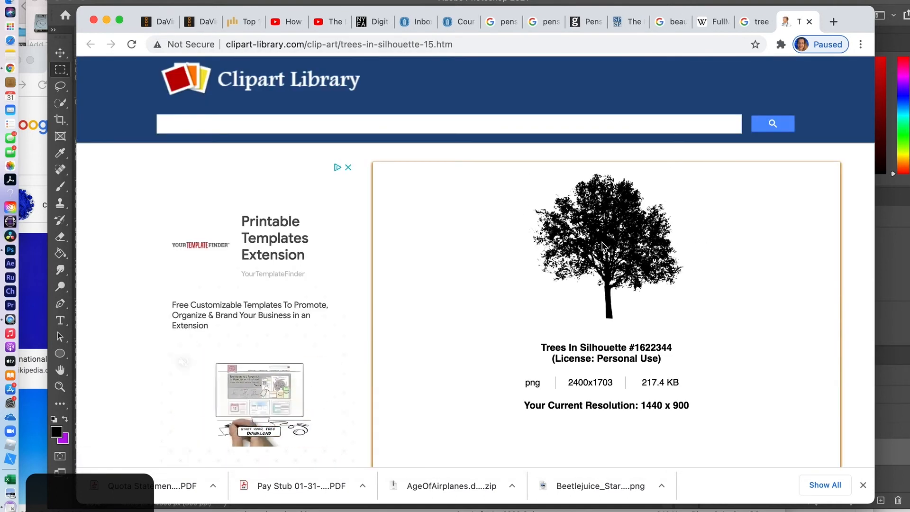
pyautogui.rightClick(603, 246)
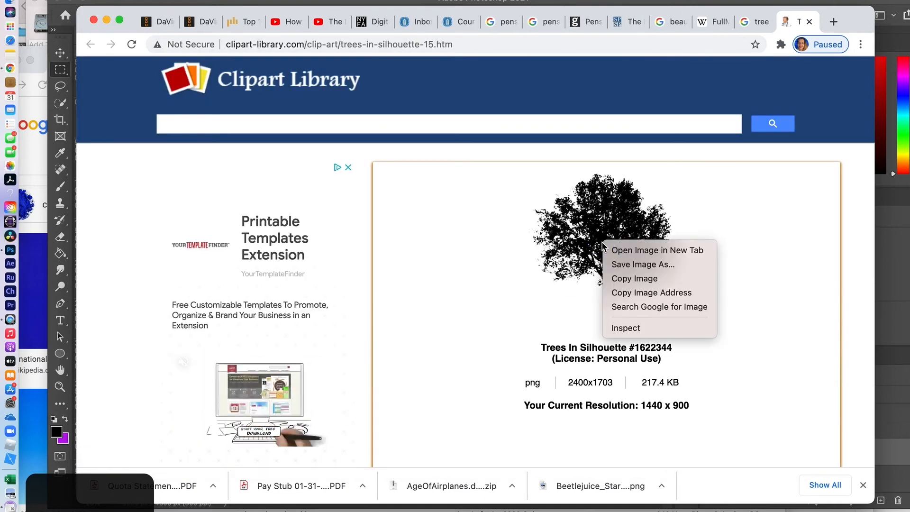
pyautogui.click(613, 279)
pyautogui.press('super+Tab')
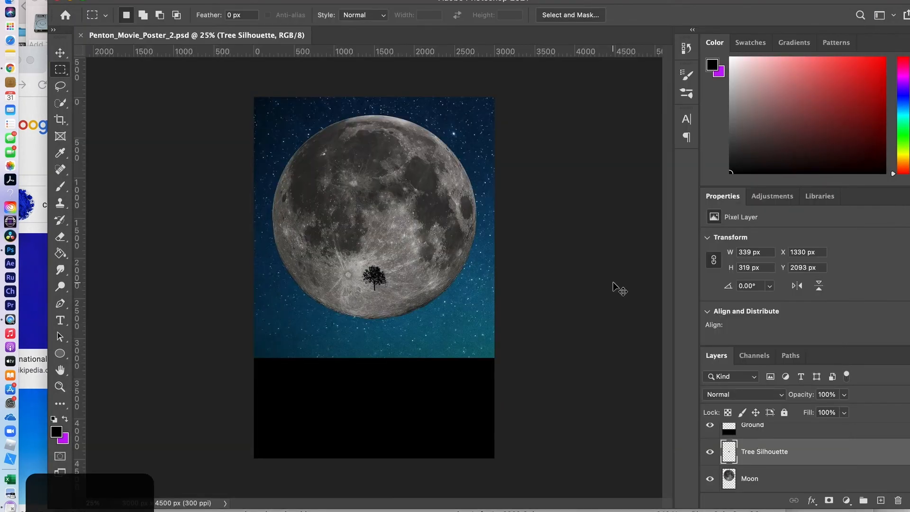
# - Paste the 1586 × 1492 px tree as Tree Silhouette and delete the old tree layer
pyautogui.press('super+v')
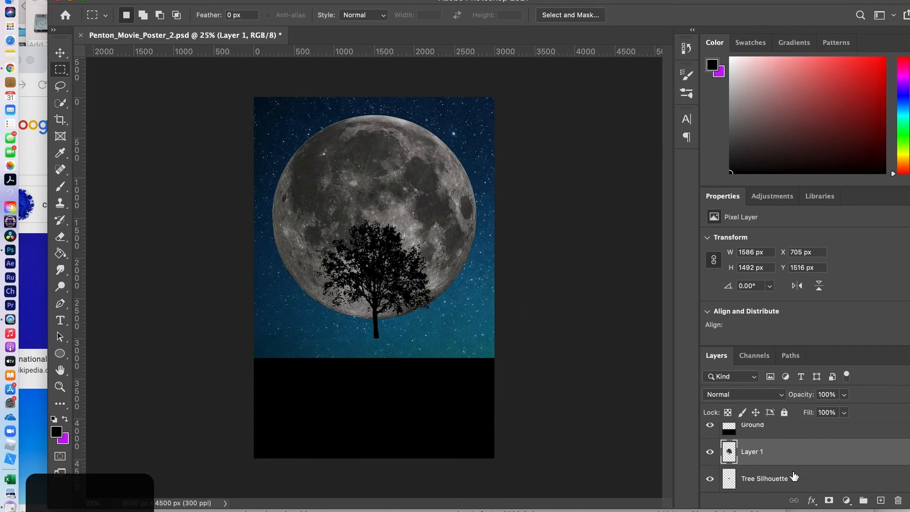
pyautogui.click(752, 480)
pyautogui.doubleClick(752, 480)
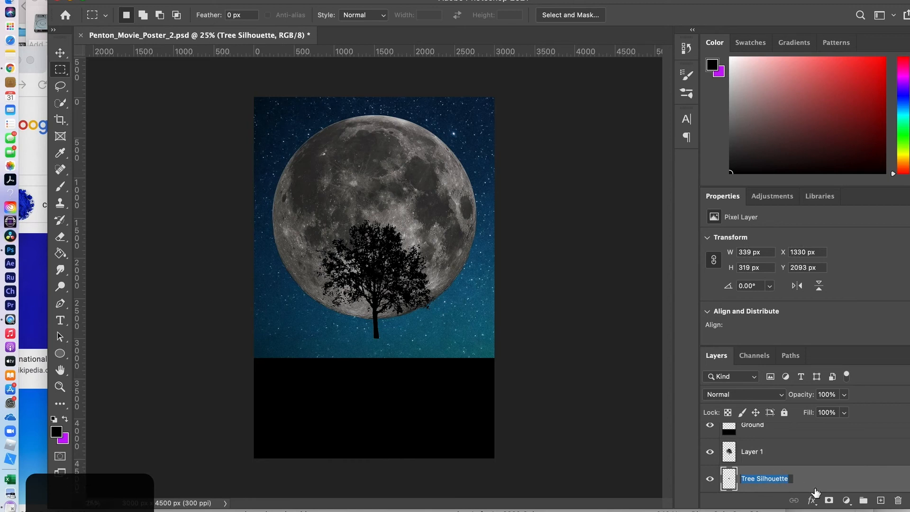
pyautogui.doubleClick(752, 452)
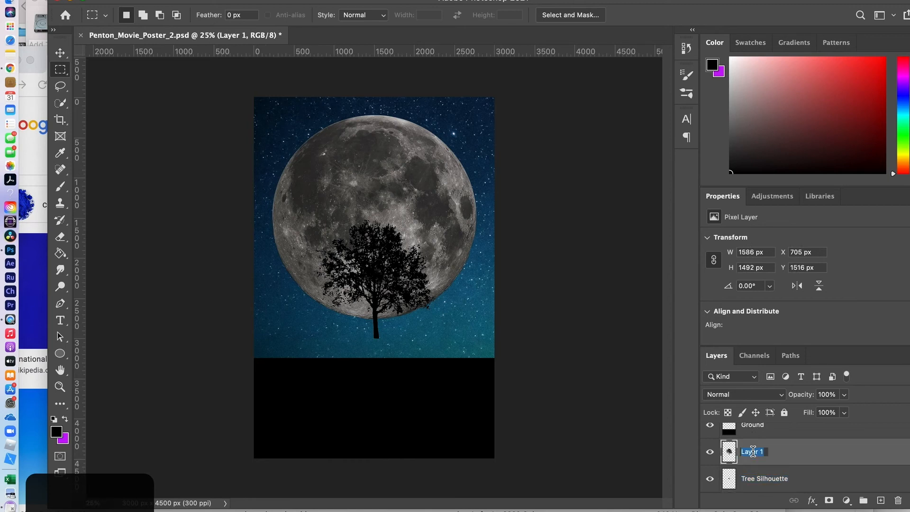
pyautogui.press('super+v')
pyautogui.press('Return')
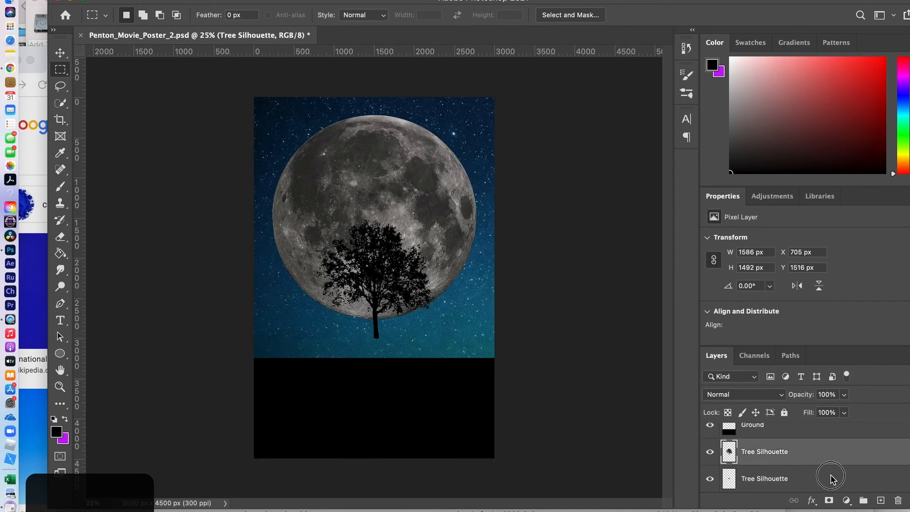
pyautogui.moveTo(829, 478); pyautogui.dragTo(897, 499)
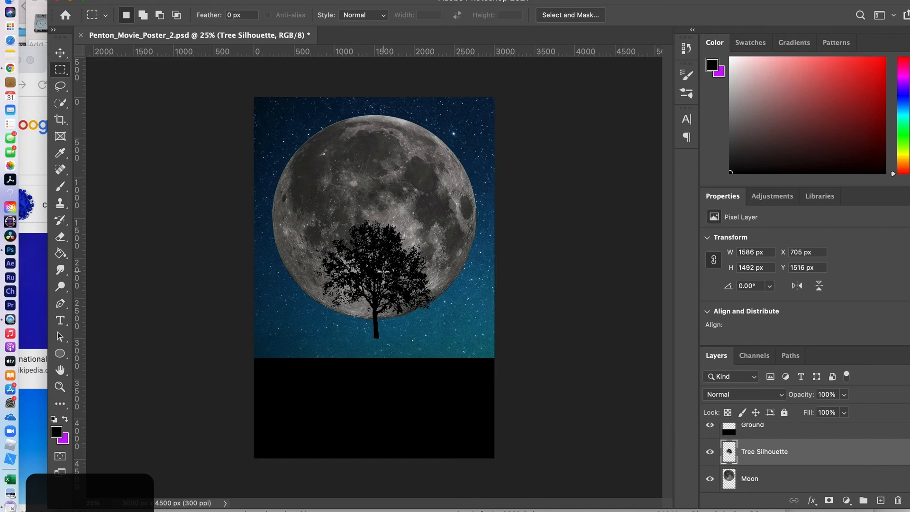
# - Choose the Magic Wand Tool from the Quick Selection flyout
pyautogui.press('v')
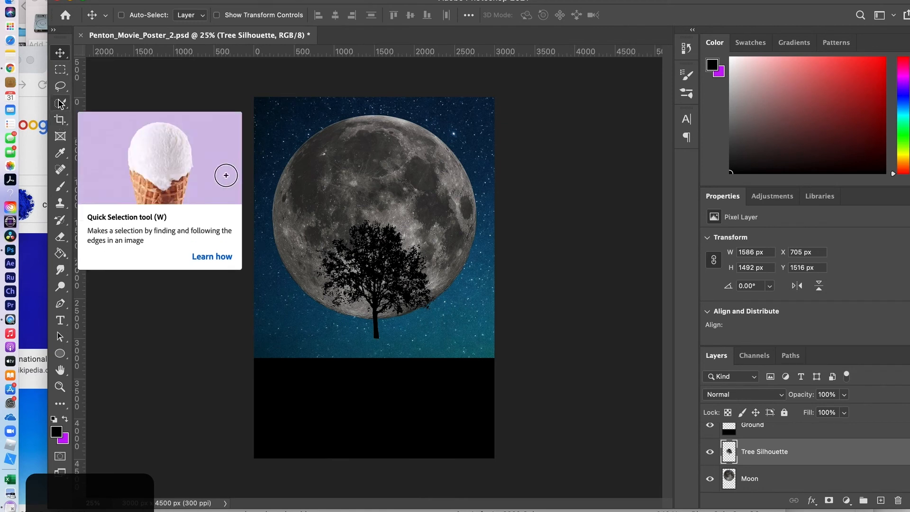
pyautogui.click(60, 104)
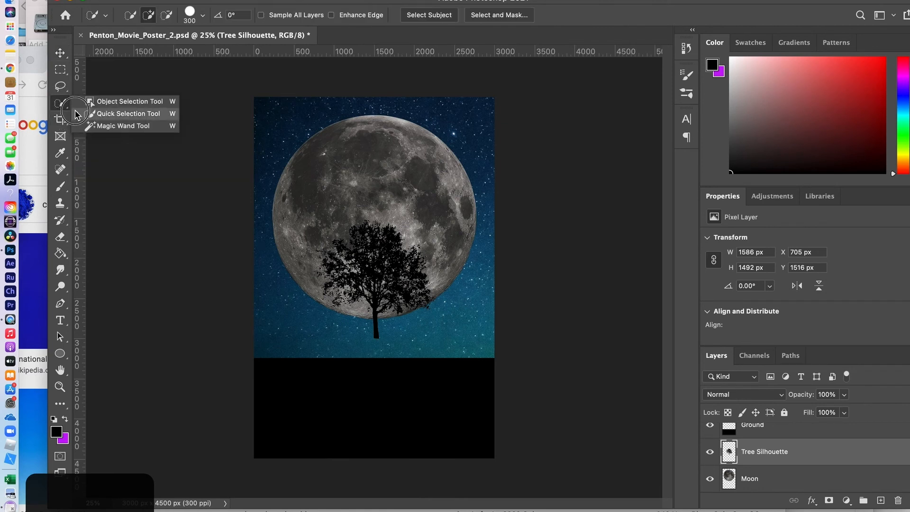
pyautogui.click(114, 125)
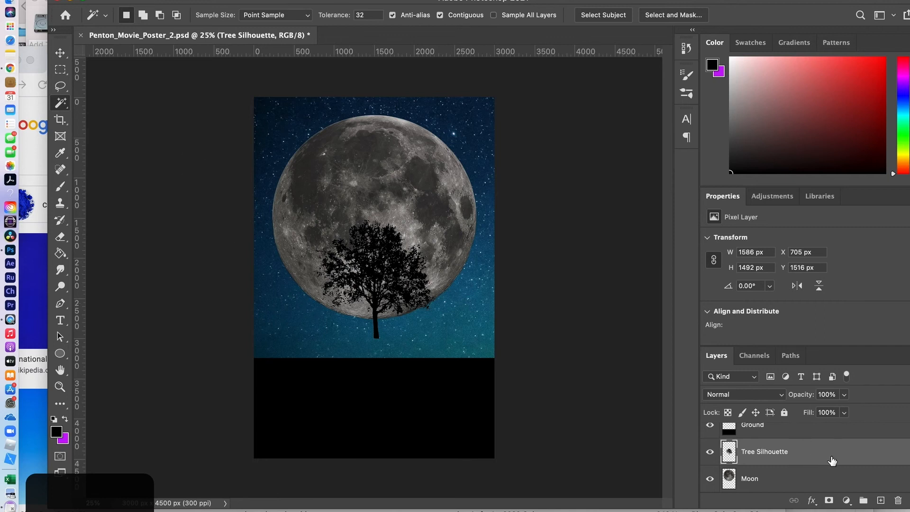
# - Scale the tree silhouette up to 168% and raise it so its trunk rests on the black ground
pyautogui.press('super+t')
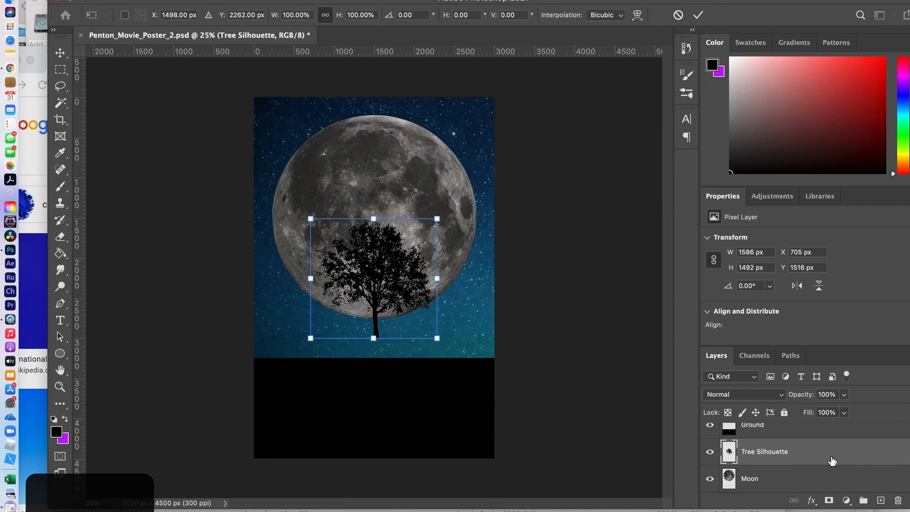
pyautogui.moveTo(438, 338); pyautogui.dragTo(512, 346)
pyautogui.click(416, 303)
pyautogui.moveTo(416, 304); pyautogui.dragTo(386, 270)
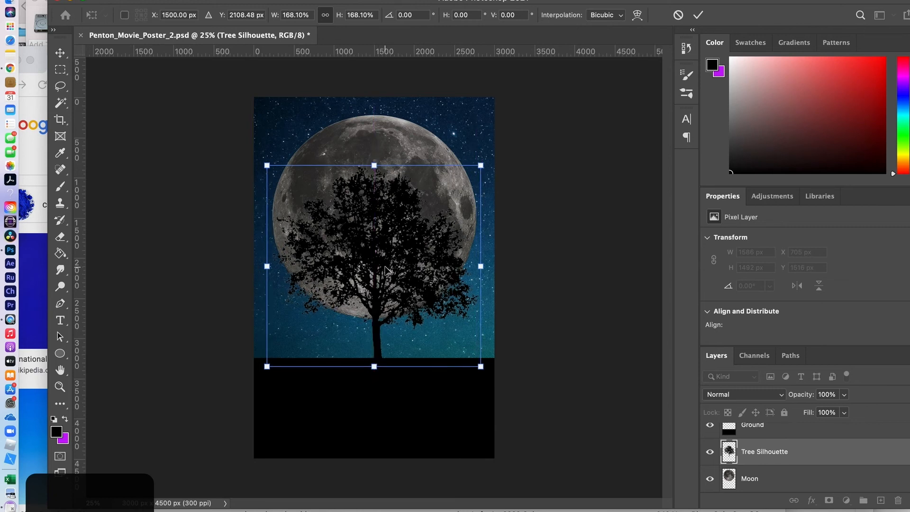
pyautogui.press('Return')
pyautogui.press('w')
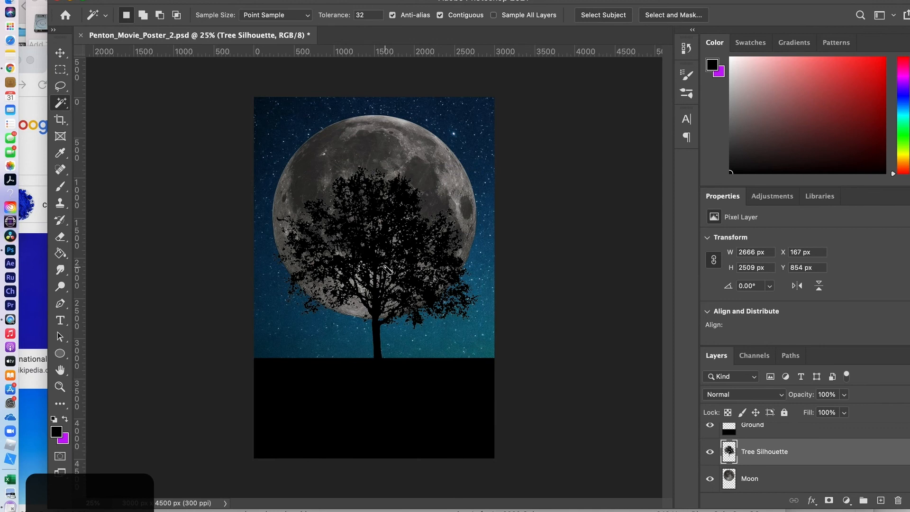
# - Zoom in on the tree's lower edge to inspect where the silhouette meets the sky
pyautogui.press('super+equal')
pyautogui.press('super+equal')
pyautogui.press('super+equal')
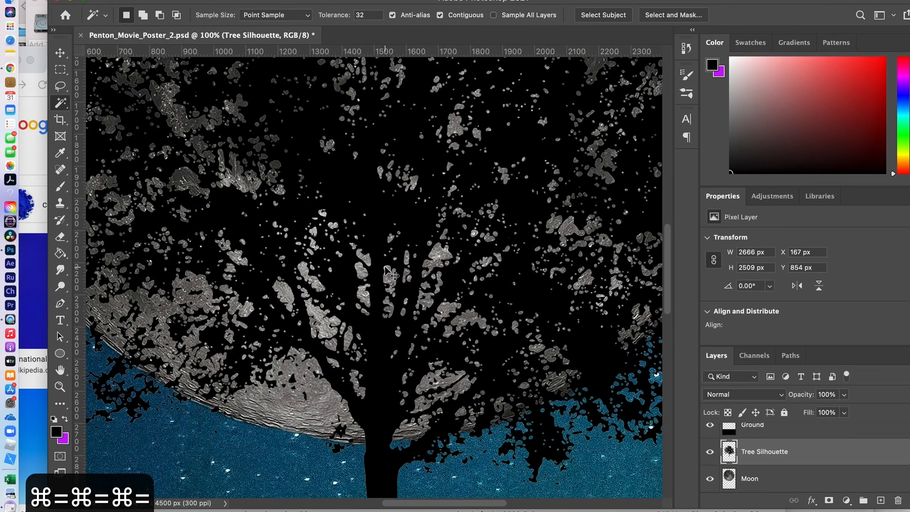
pyautogui.press('super+equal')
pyautogui.press('super+equal')
pyautogui.press('super+equal')
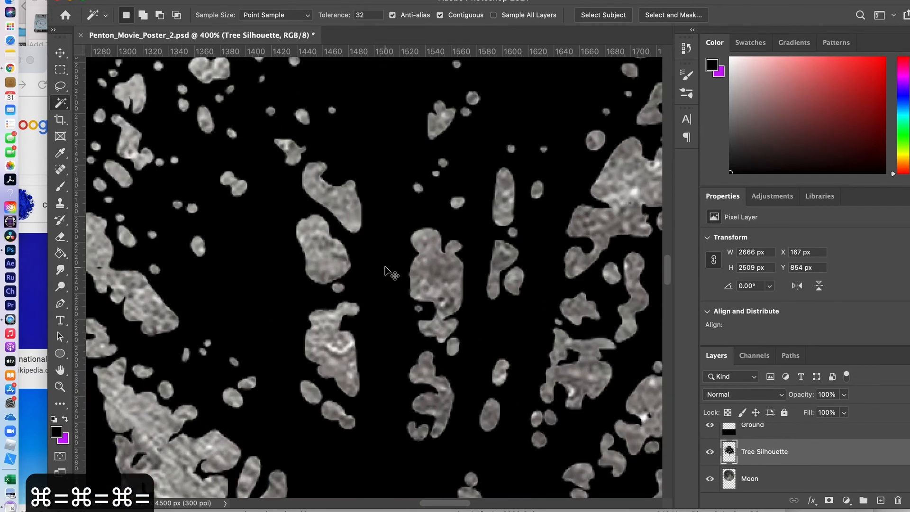
pyautogui.press('super+minus')
pyautogui.press('super+minus')
pyautogui.press('super+minus')
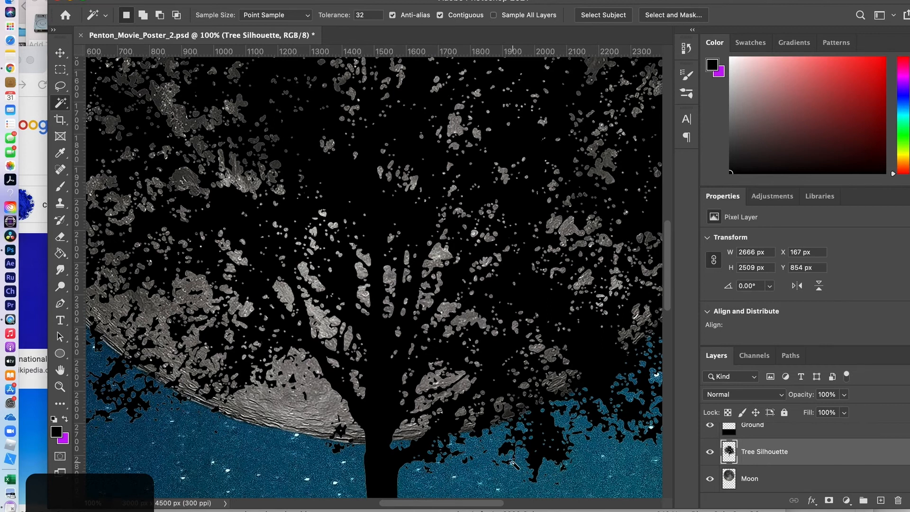
pyautogui.click(59, 387)
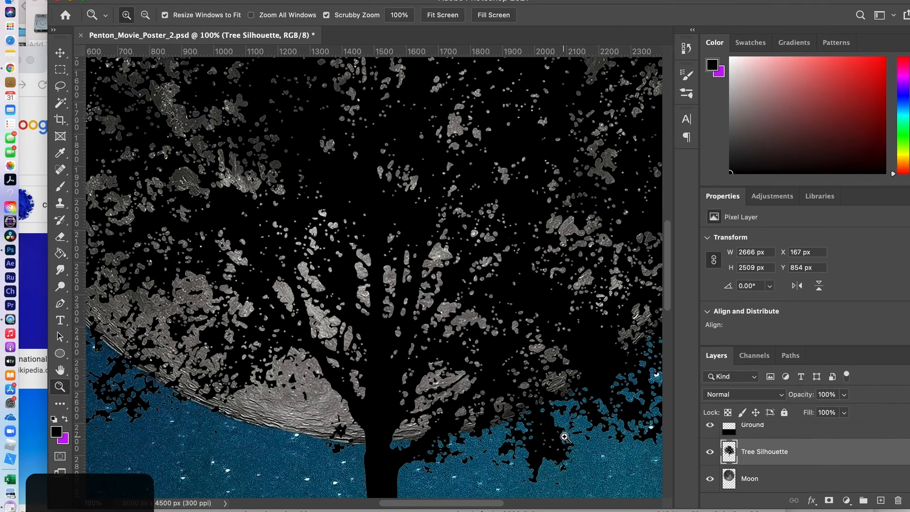
pyautogui.moveTo(552, 442); pyautogui.dragTo(552, 442)
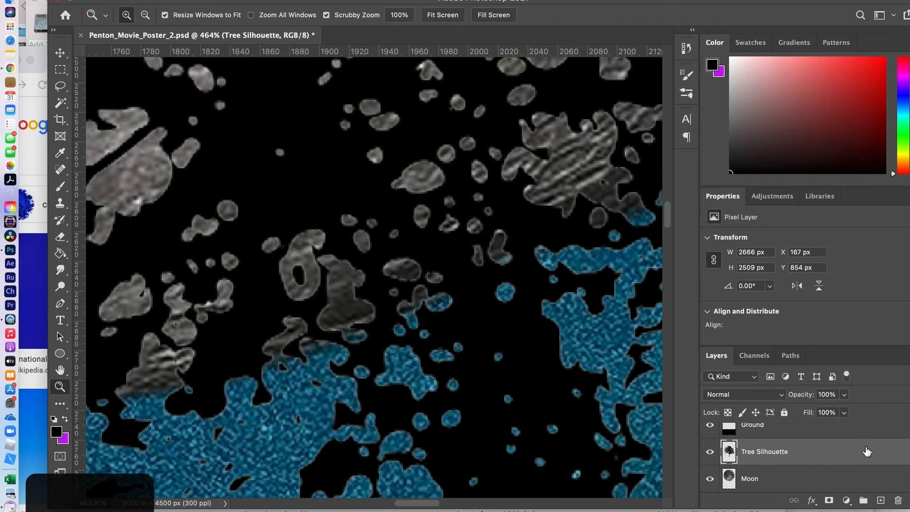
# - Add an Inner Glow effect to the Tree Silhouette layer in Layer Style
pyautogui.doubleClick(871, 455)
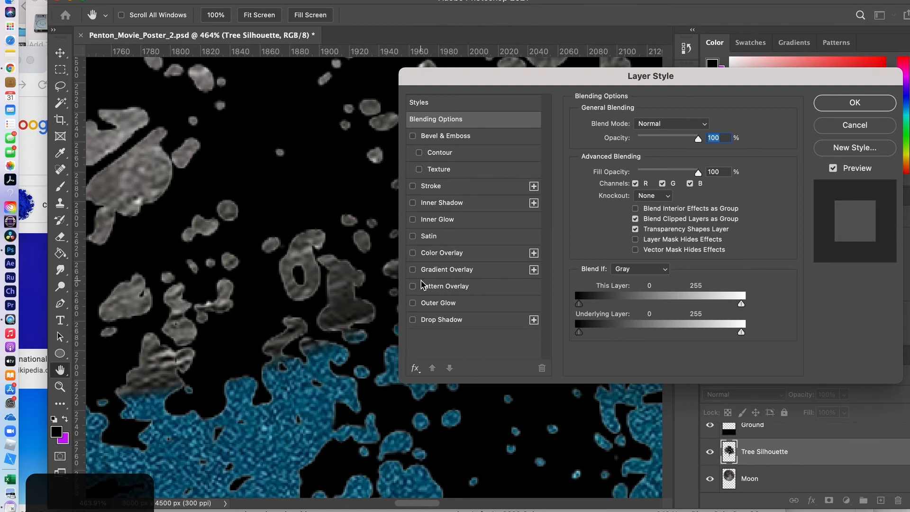
pyautogui.click(412, 219)
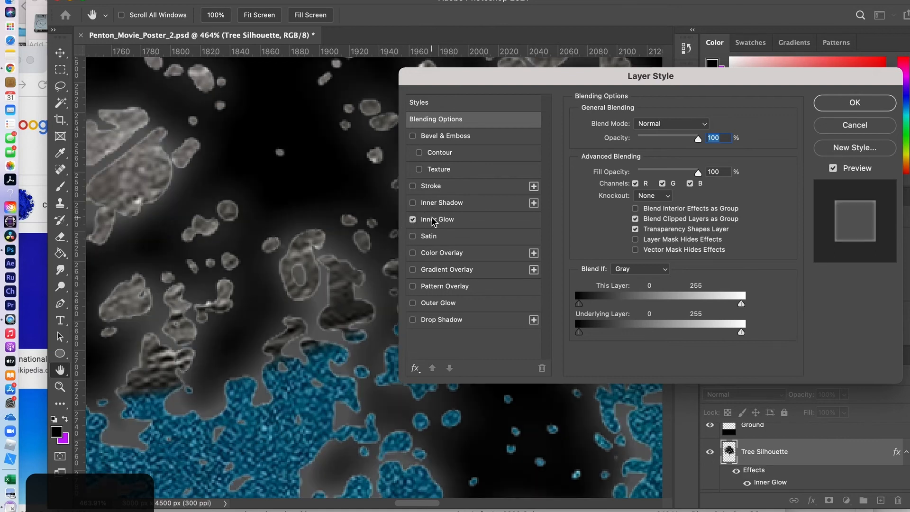
pyautogui.click(434, 220)
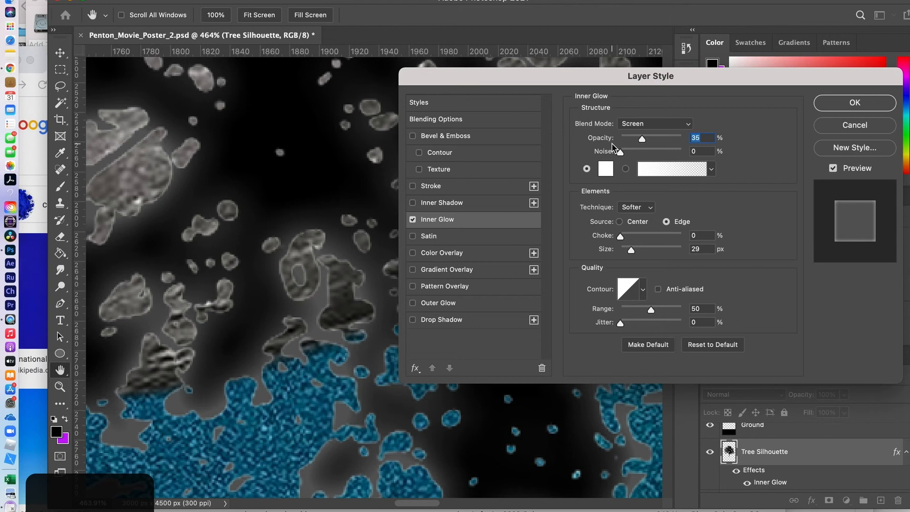
pyautogui.click(684, 124)
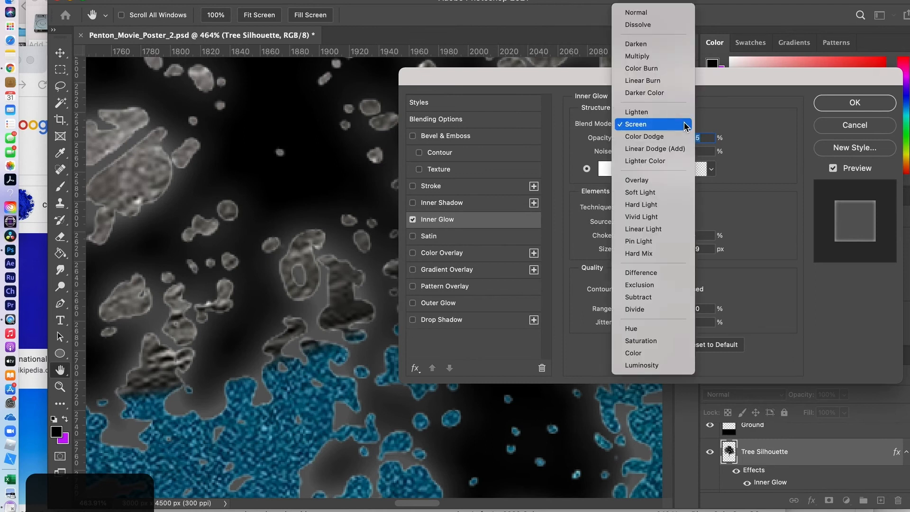
pyautogui.click(684, 124)
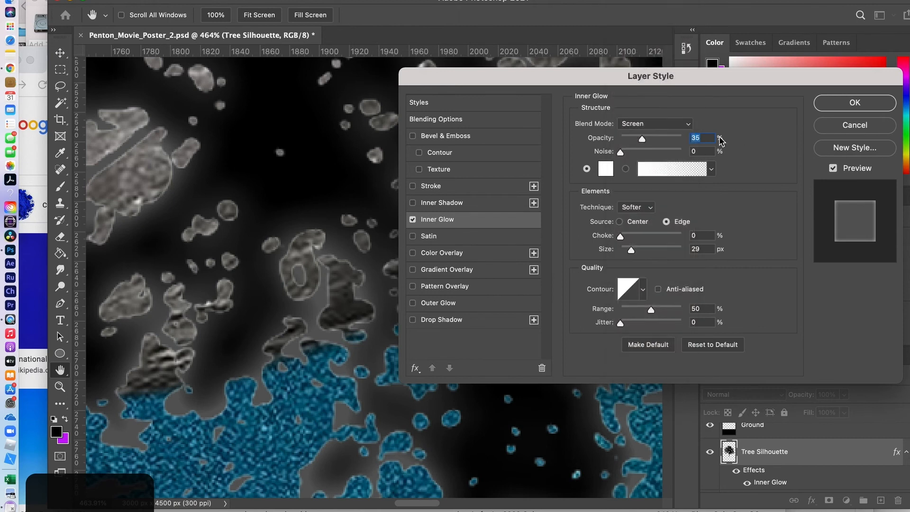
pyautogui.click(658, 171)
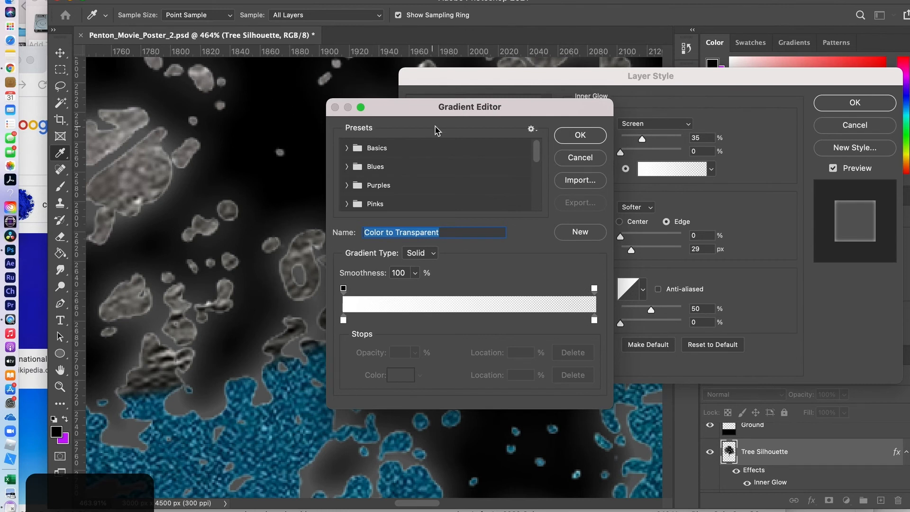
pyautogui.click(578, 136)
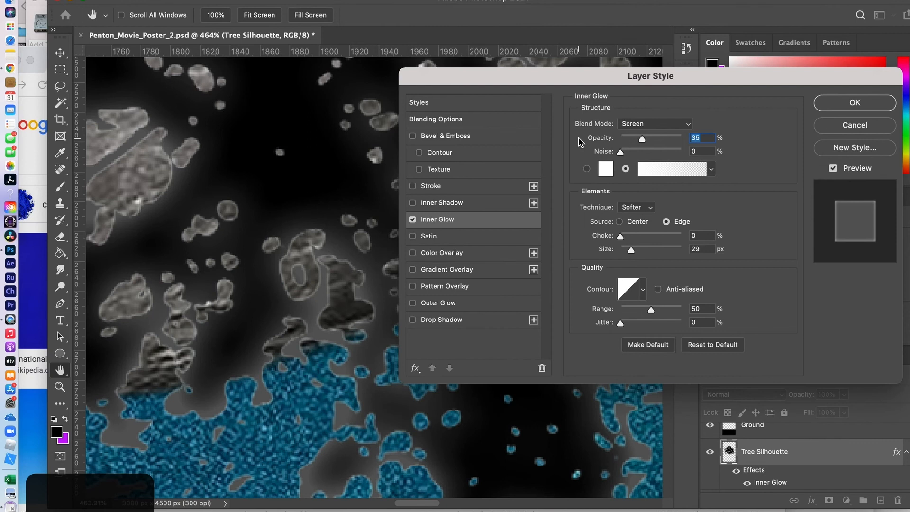
# - Make the inner glow solid black (000000) with the Multiply blend mode
pyautogui.click(606, 170)
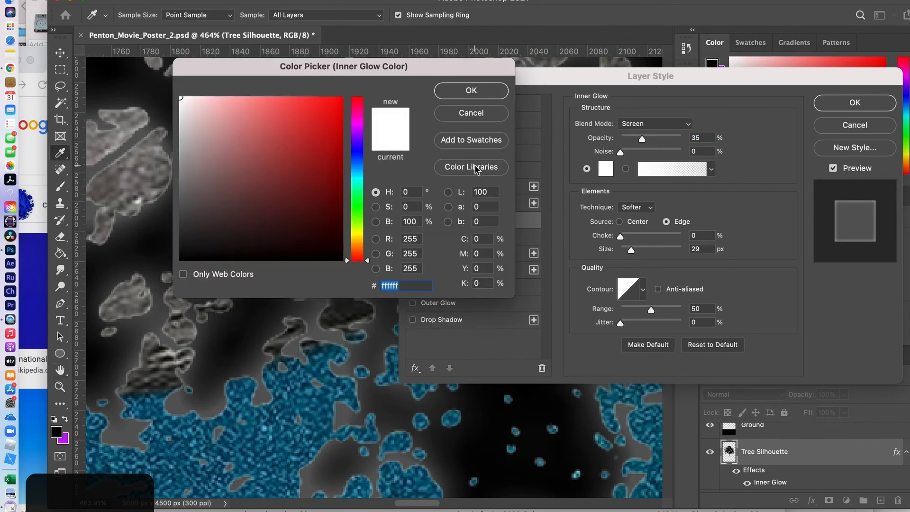
pyautogui.write('00')
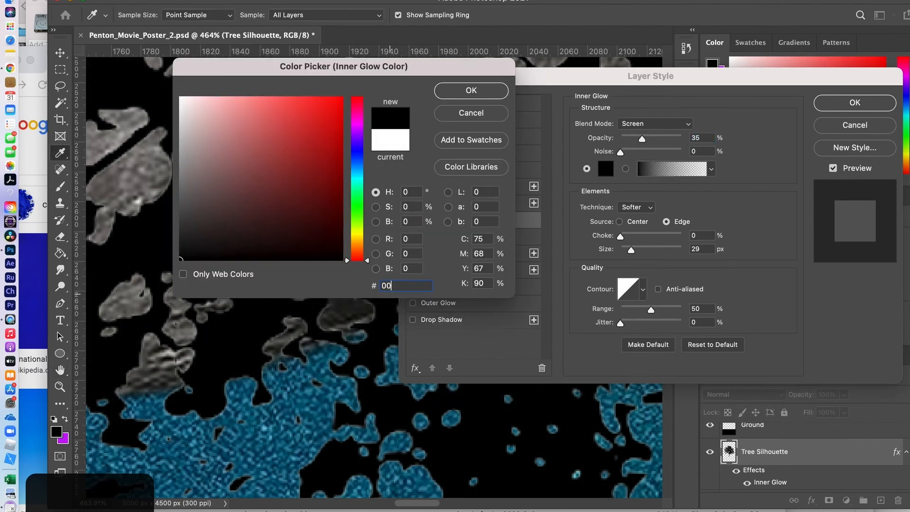
pyautogui.write('0000')
pyautogui.click(470, 91)
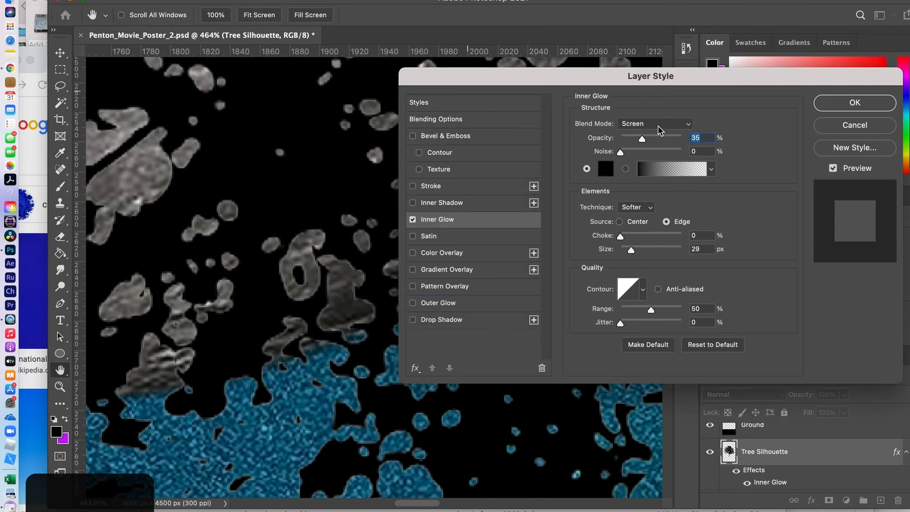
pyautogui.click(683, 128)
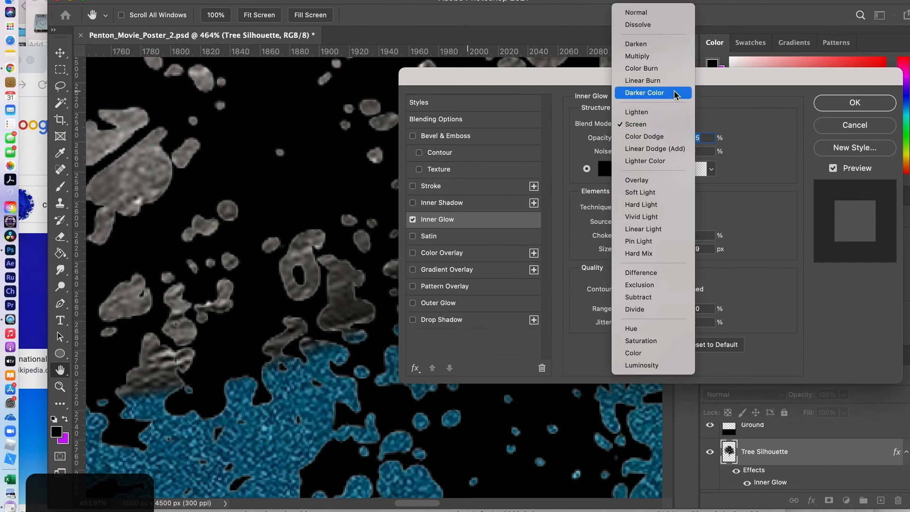
pyautogui.click(666, 57)
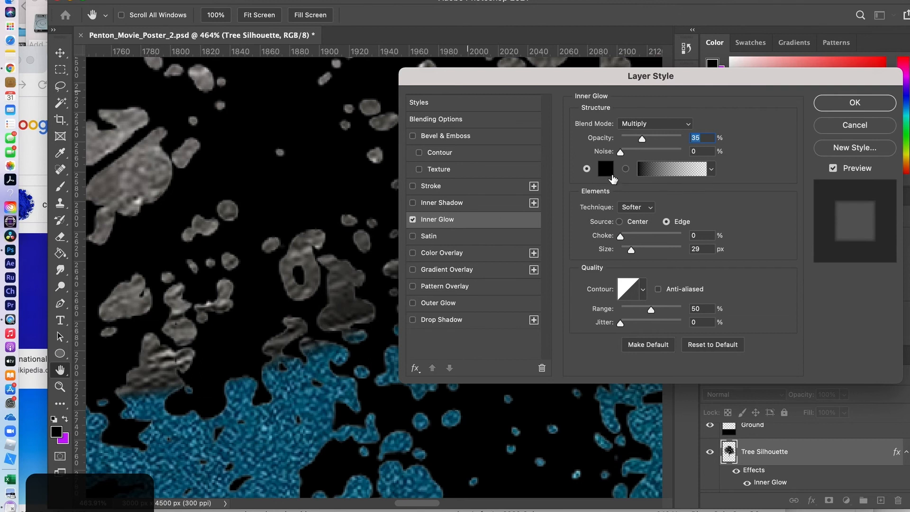
# - Set the glow to 100% opacity, 16 px size and 9% choke, and apply it
pyautogui.click(642, 138)
pyautogui.moveTo(642, 139); pyautogui.dragTo(695, 138)
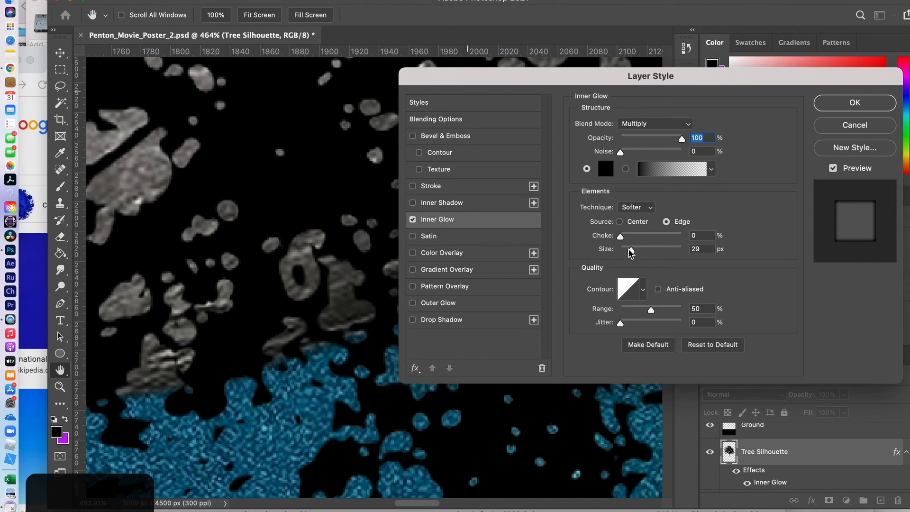
pyautogui.moveTo(632, 253); pyautogui.dragTo(629, 254)
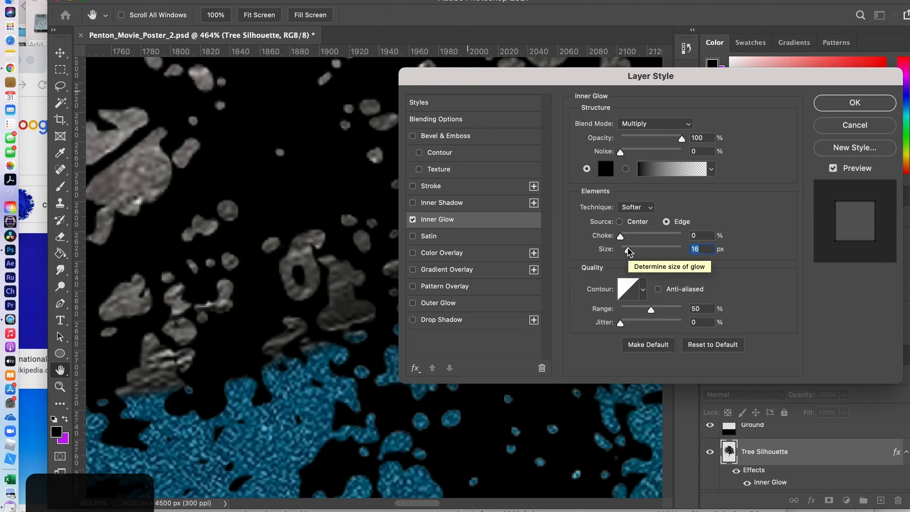
pyautogui.moveTo(620, 238); pyautogui.dragTo(631, 237)
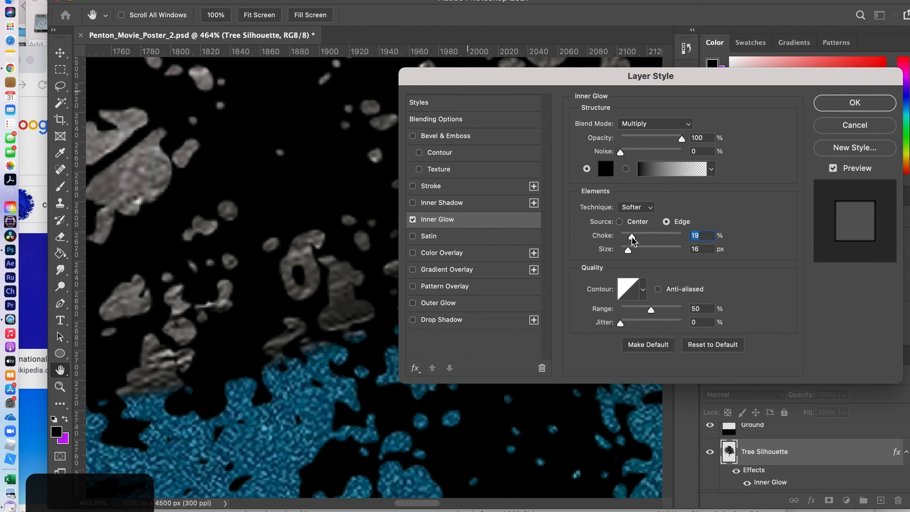
pyautogui.click(630, 237)
pyautogui.moveTo(630, 238); pyautogui.dragTo(627, 238)
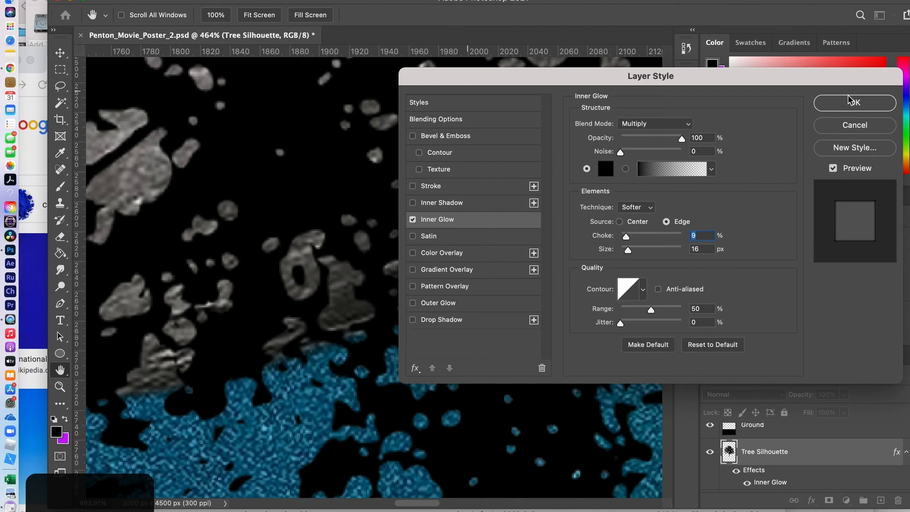
pyautogui.click(861, 104)
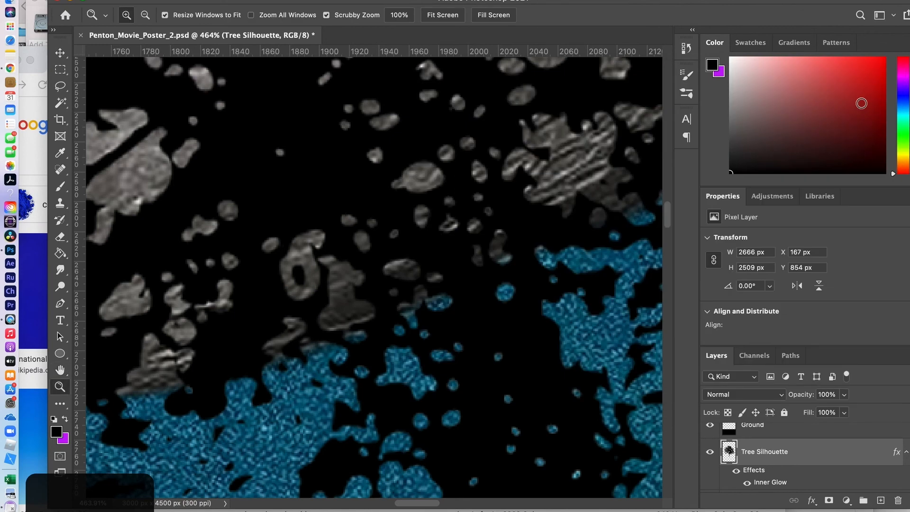
pyautogui.scroll(-1, 861, 291)
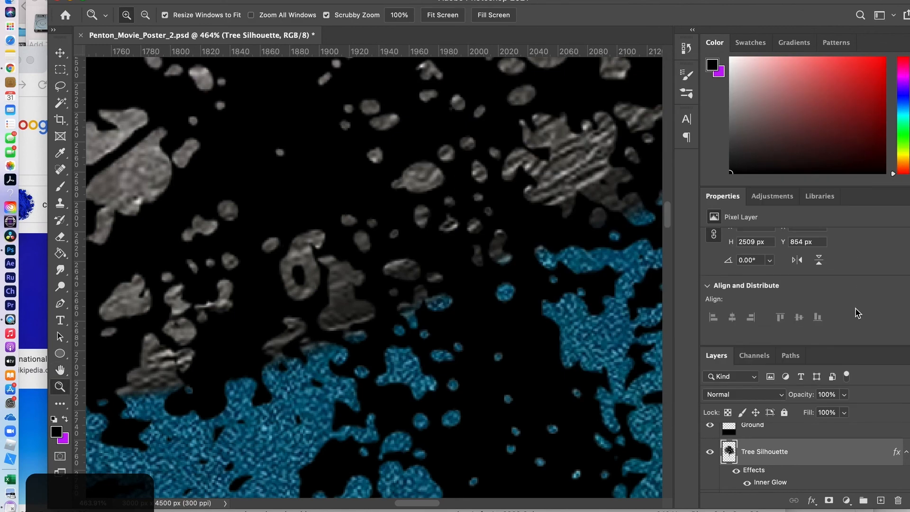
pyautogui.scroll(-1, 827, 435)
pyautogui.scroll(-1, 827, 435)
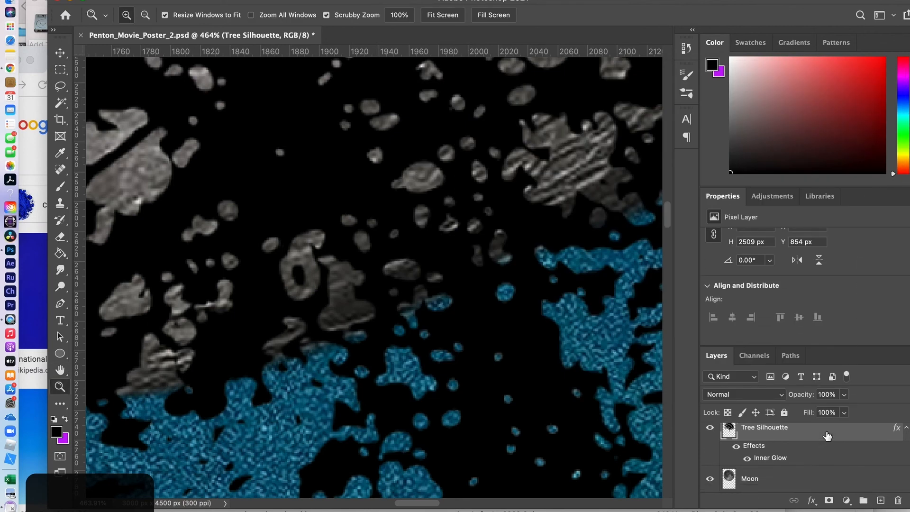
pyautogui.click(735, 448)
pyautogui.click(736, 448)
pyautogui.click(736, 447)
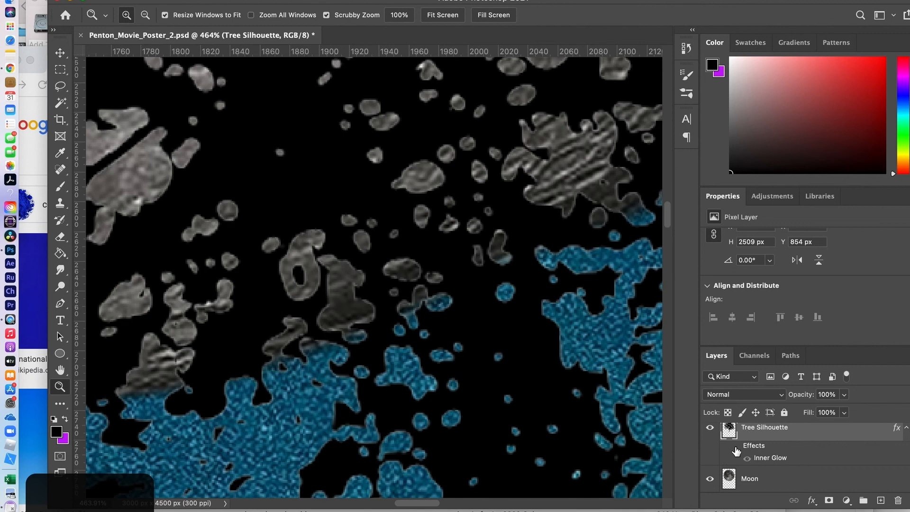
pyautogui.click(736, 447)
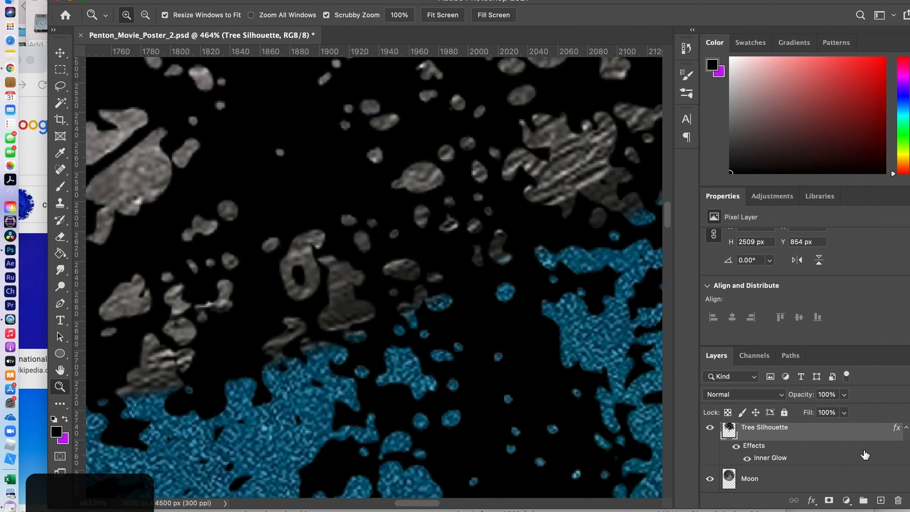
pyautogui.doubleClick(897, 460)
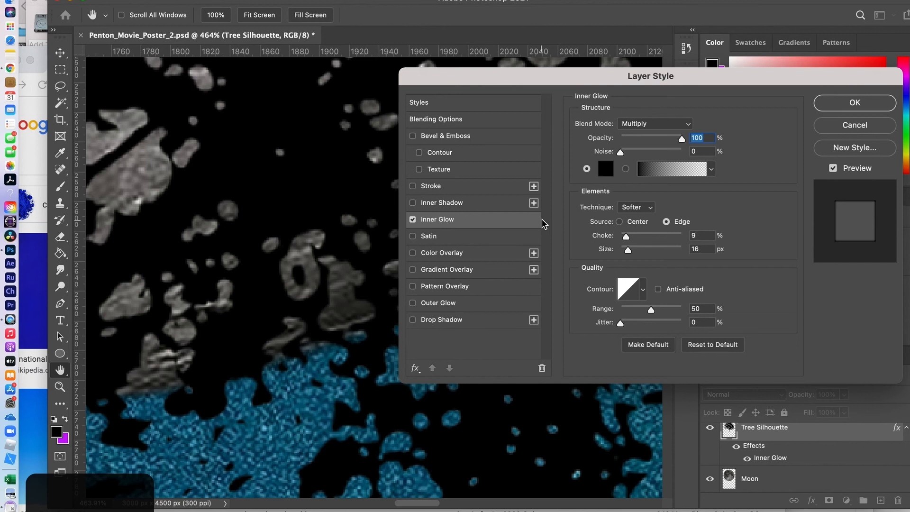
pyautogui.click(853, 103)
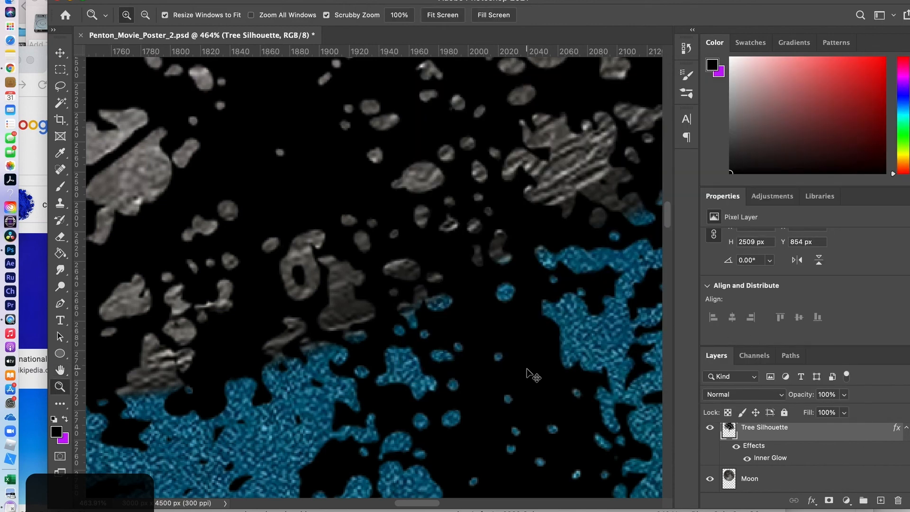
pyautogui.press('super+minus')
pyautogui.press('super+minus')
pyautogui.press('super+minus')
pyautogui.press('super+minus')
pyautogui.press('super+minus')
pyautogui.press('super+minus')
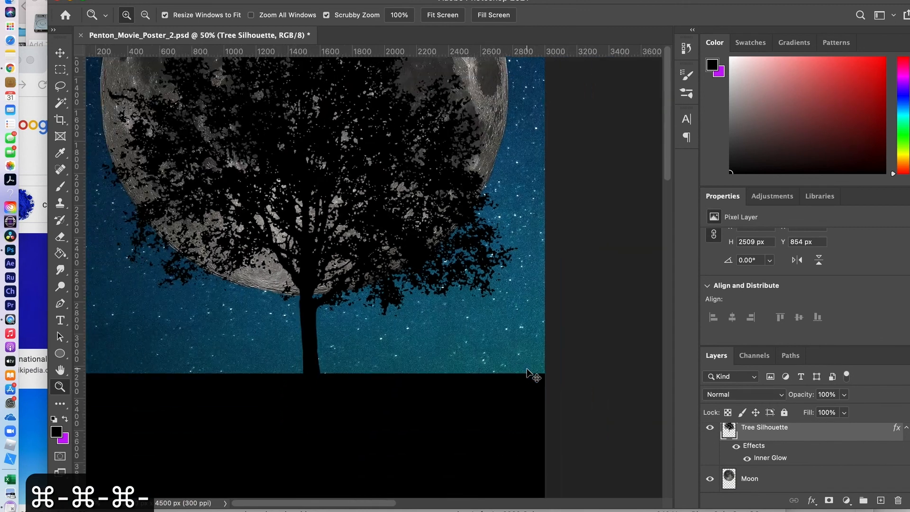
pyautogui.press('super+minus')
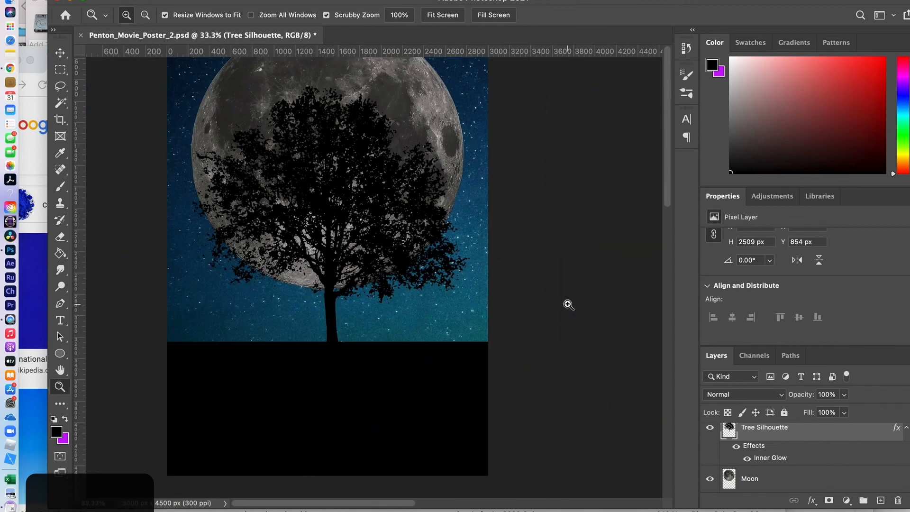
pyautogui.scroll(5, 616, 254)
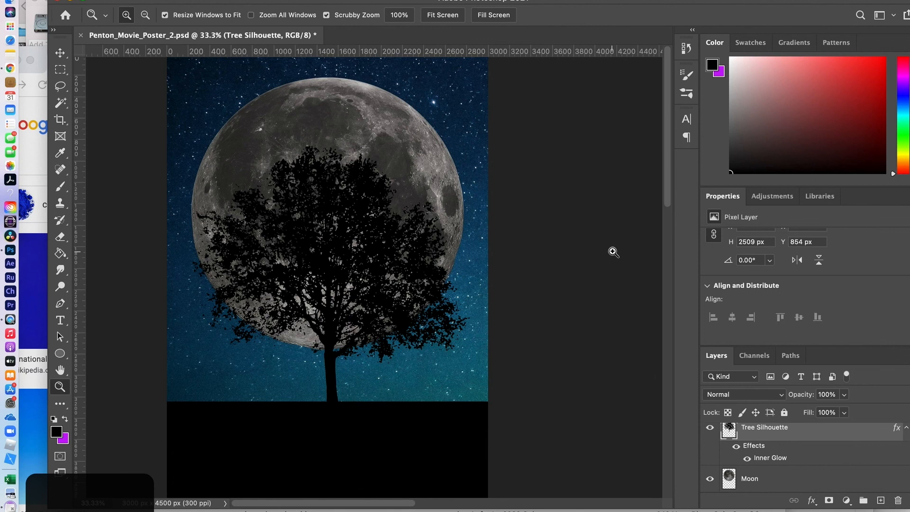
pyautogui.scroll(3, 614, 251)
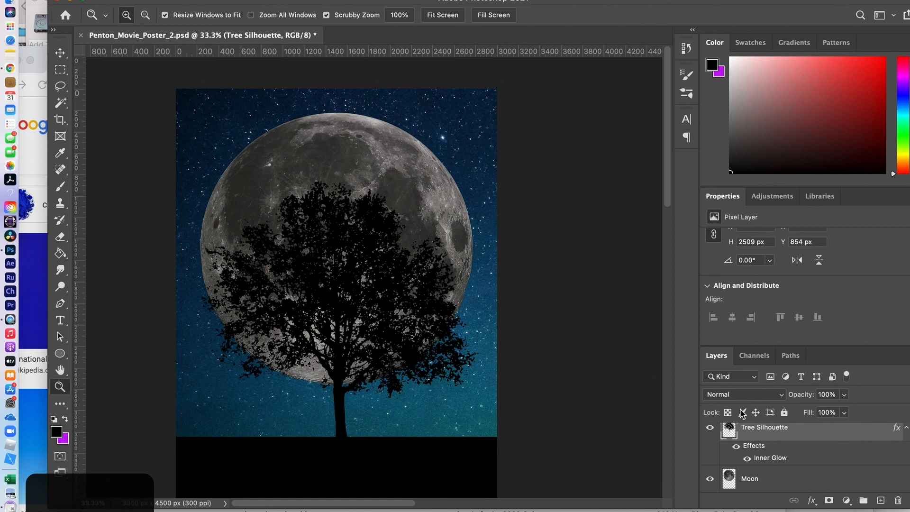
# - Move the Tree Silhouette layer further up over the moon, then open the Filter menu
pyautogui.press('v')
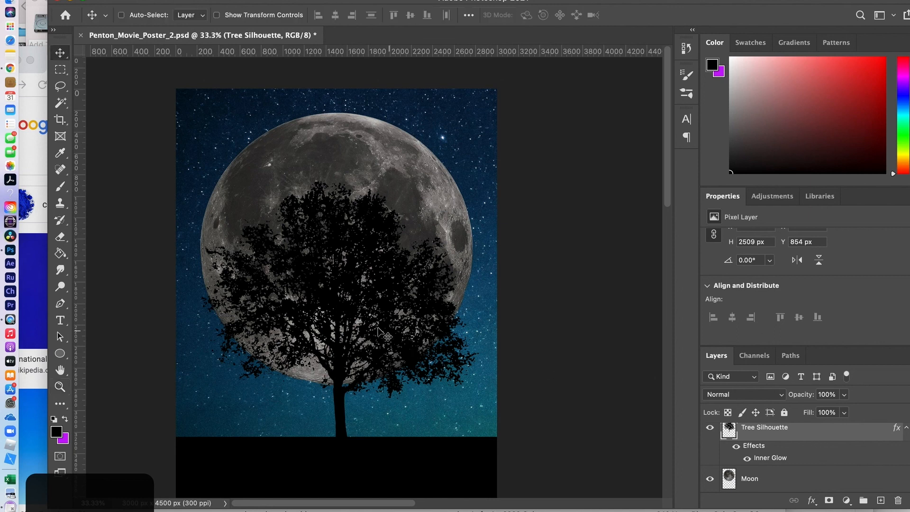
pyautogui.moveTo(335, 313); pyautogui.dragTo(335, 276)
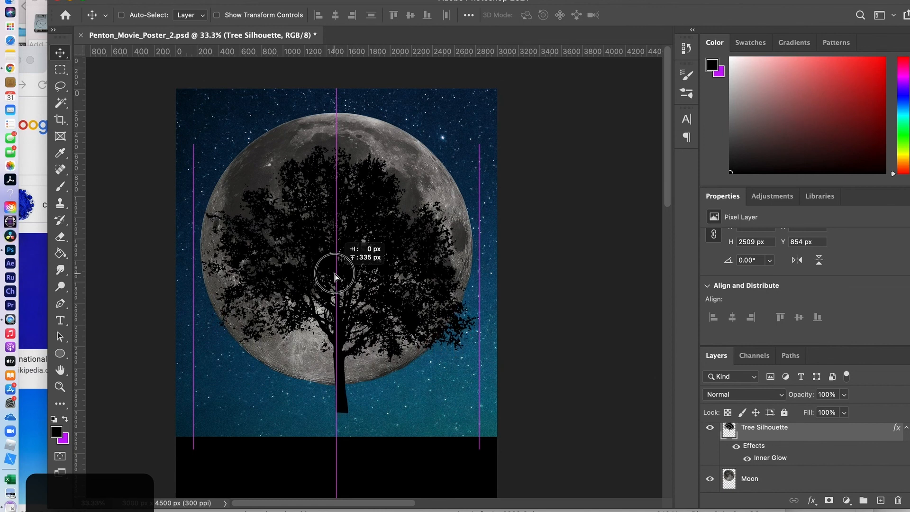
pyautogui.moveTo(335, 277); pyautogui.dragTo(335, 277)
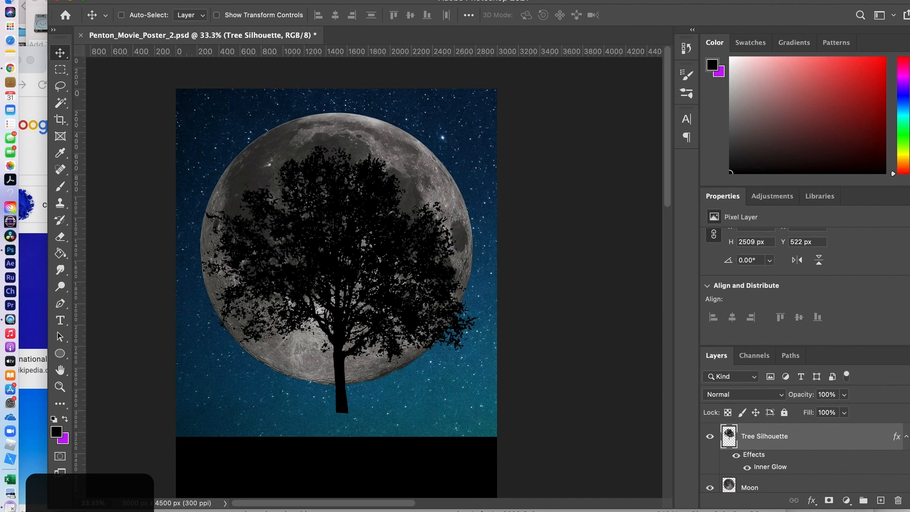
pyautogui.click(293, 1)
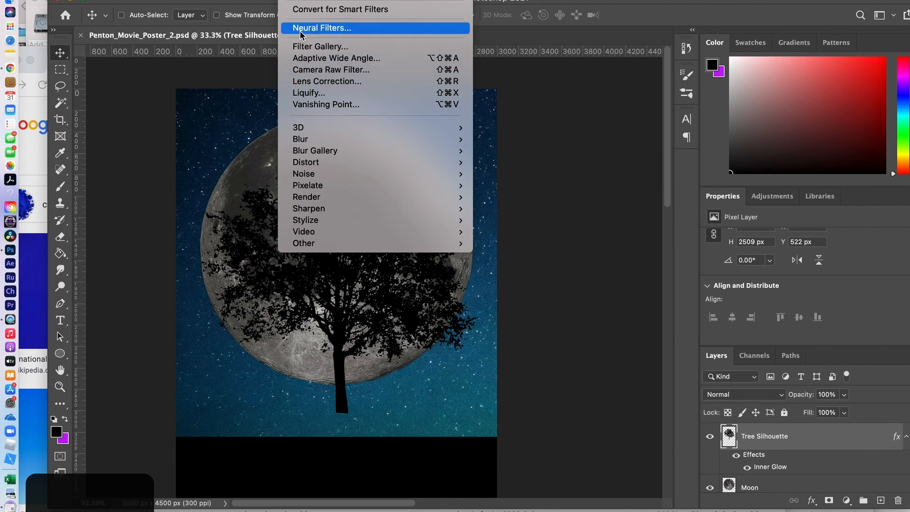
# - Open Liquify on the tree layer and pull the trunk's base down into the ground
pyautogui.click(325, 96)
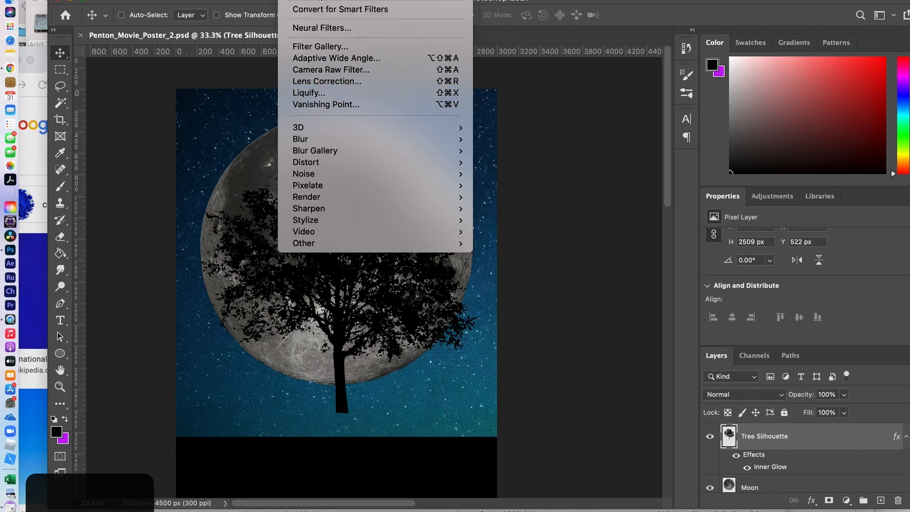
pyautogui.click(299, 97)
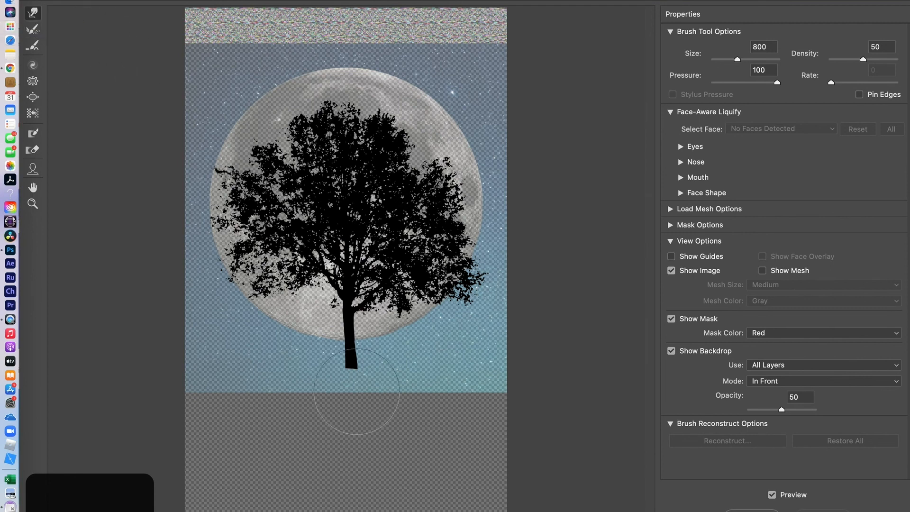
pyautogui.moveTo(348, 380); pyautogui.dragTo(349, 425)
pyautogui.moveTo(349, 377); pyautogui.dragTo(352, 408)
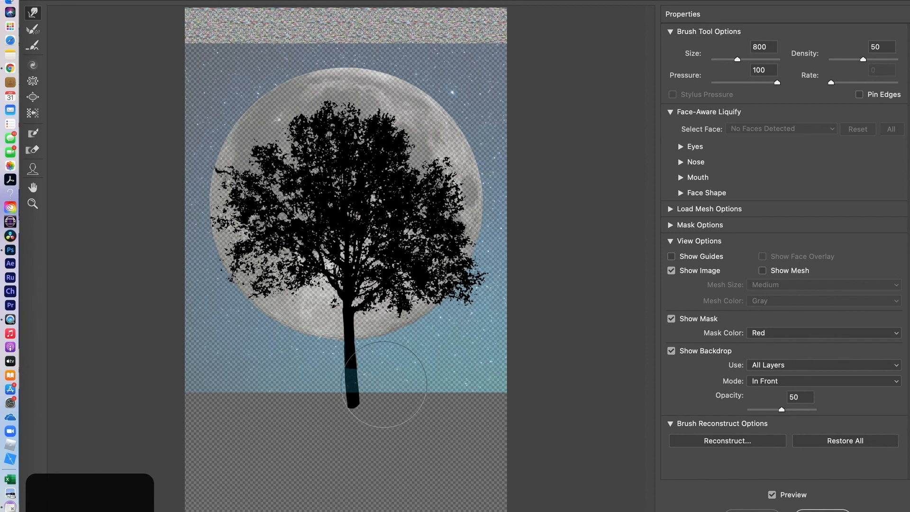
# - With a smaller warp brush, widen the left edge of the trunk base
pyautogui.press('[')
pyautogui.press('[')
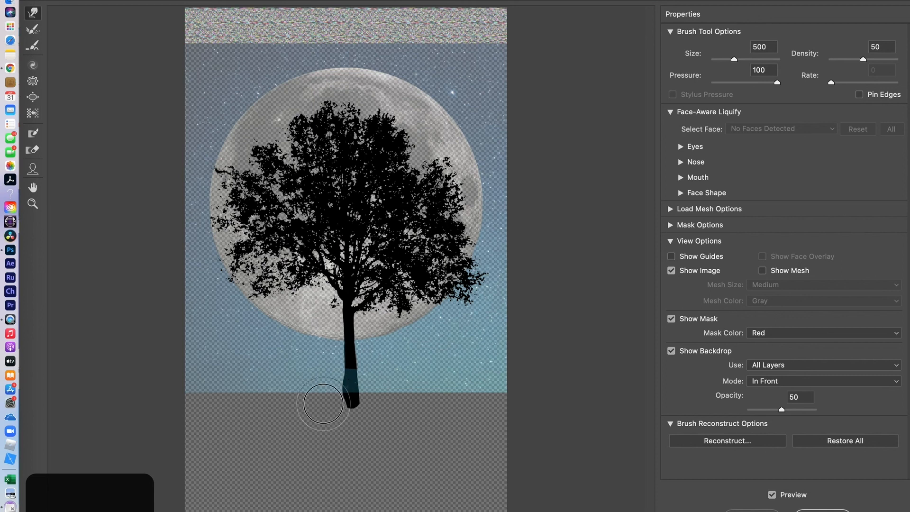
pyautogui.moveTo(332, 410); pyautogui.dragTo(325, 421)
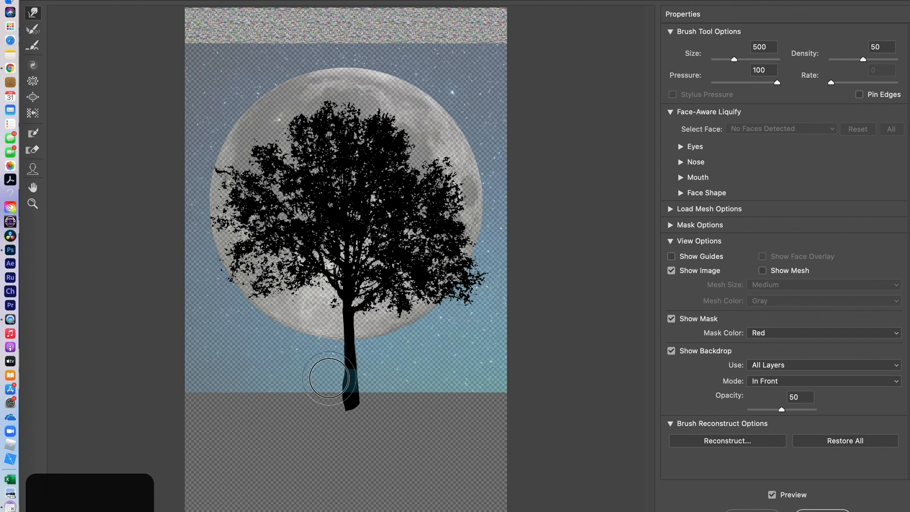
pyautogui.moveTo(328, 377); pyautogui.dragTo(327, 373)
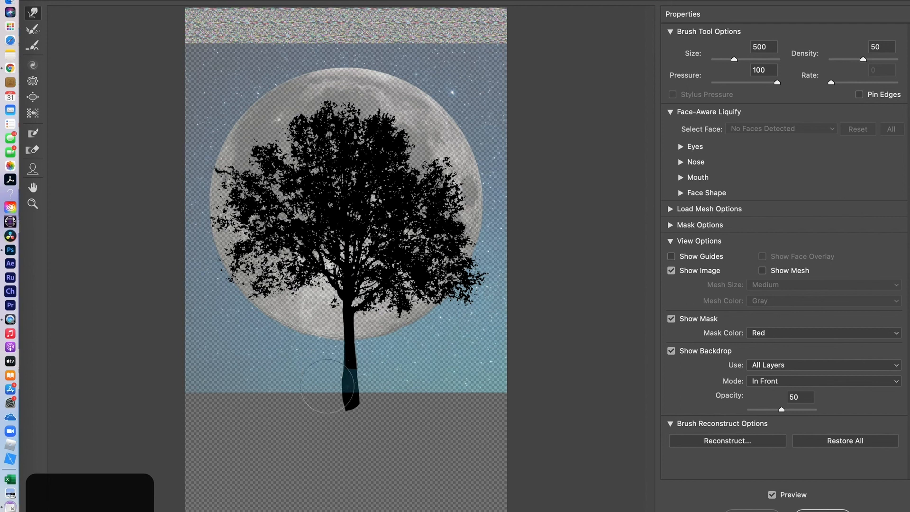
pyautogui.moveTo(331, 401); pyautogui.dragTo(327, 408)
# - Push the crown's top and upper-left foliage outward toward the moon's edge
pyautogui.press(']')
pyautogui.press(']')
pyautogui.press(']')
pyautogui.press(']')
pyautogui.press(']')
pyautogui.press(']')
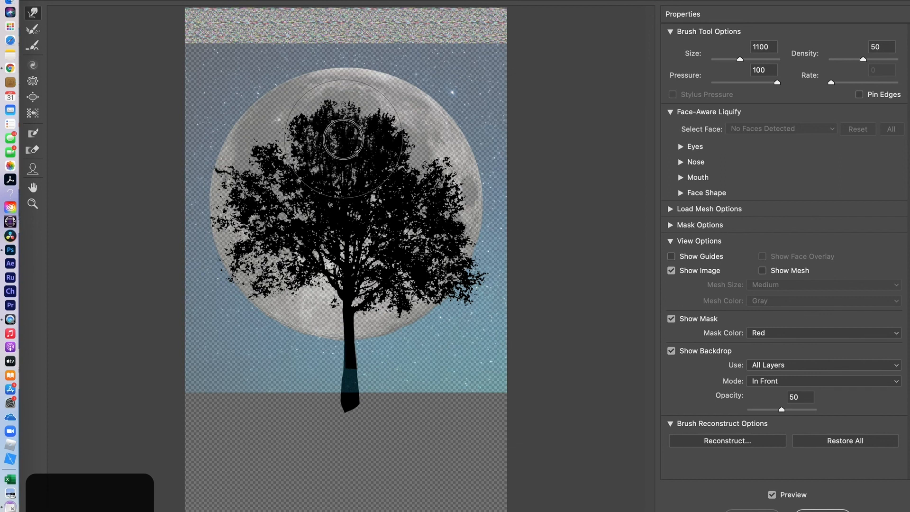
pyautogui.moveTo(379, 131)
pyautogui.mouseDown()
pyautogui.moveTo(341, 120)
pyautogui.moveTo(340, 109)
pyautogui.moveTo(385, 99)
pyautogui.moveTo(395, 85)
pyautogui.moveTo(346, 76)
pyautogui.mouseUp()
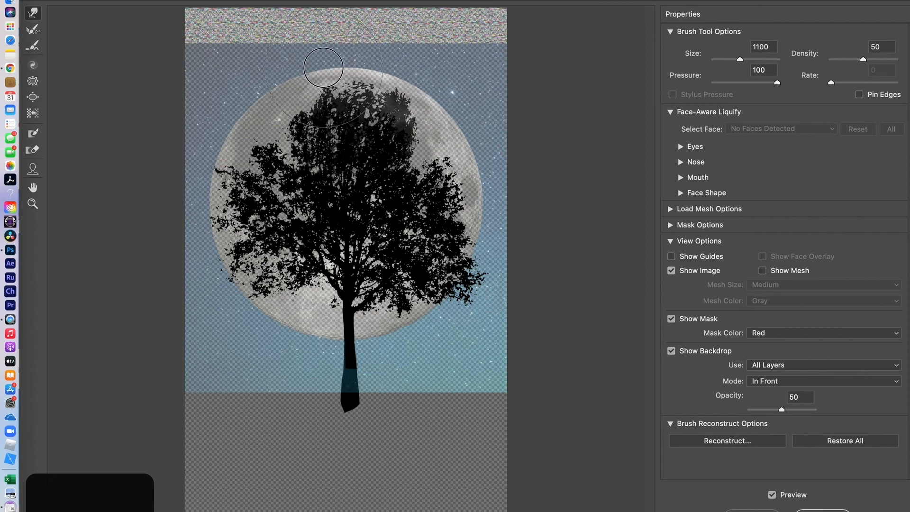
pyautogui.moveTo(379, 71); pyautogui.dragTo(393, 65)
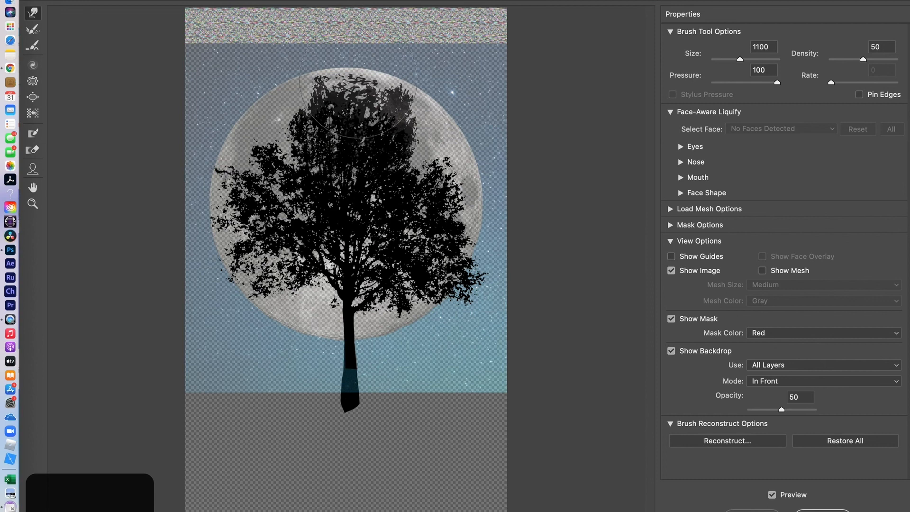
pyautogui.moveTo(292, 121)
pyautogui.mouseDown()
pyautogui.moveTo(295, 122)
pyautogui.moveTo(289, 91)
pyautogui.mouseUp()
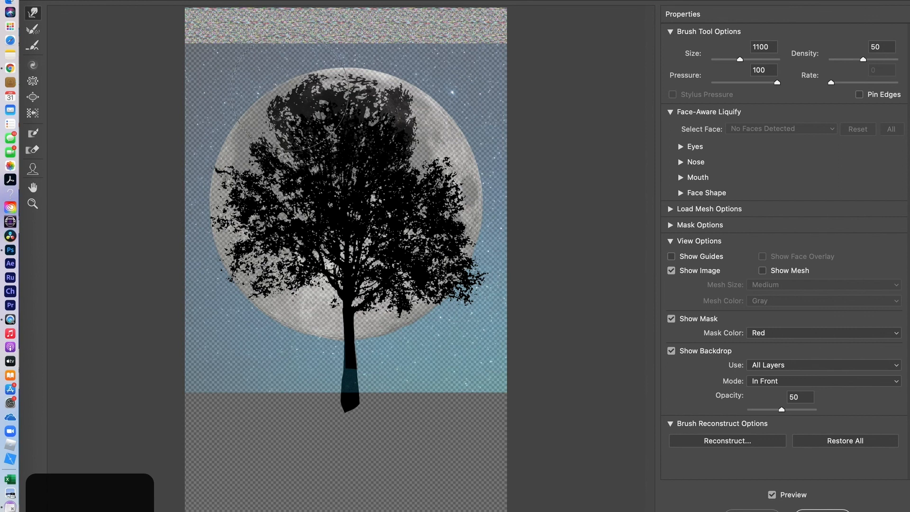
pyautogui.moveTo(256, 149)
pyautogui.mouseDown()
pyautogui.moveTo(240, 140)
pyautogui.moveTo(285, 111)
pyautogui.mouseUp()
pyautogui.press('[')
pyautogui.press('[')
pyautogui.press('[')
pyautogui.press('[')
pyautogui.press('[')
pyautogui.press('[')
pyautogui.press('[')
pyautogui.press('[')
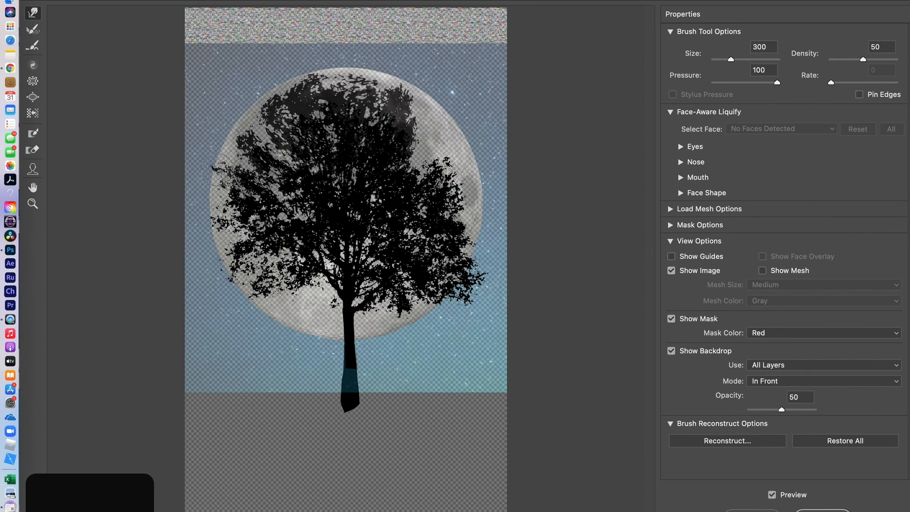
pyautogui.moveTo(213, 169); pyautogui.dragTo(220, 171)
pyautogui.moveTo(220, 280); pyautogui.dragTo(230, 275)
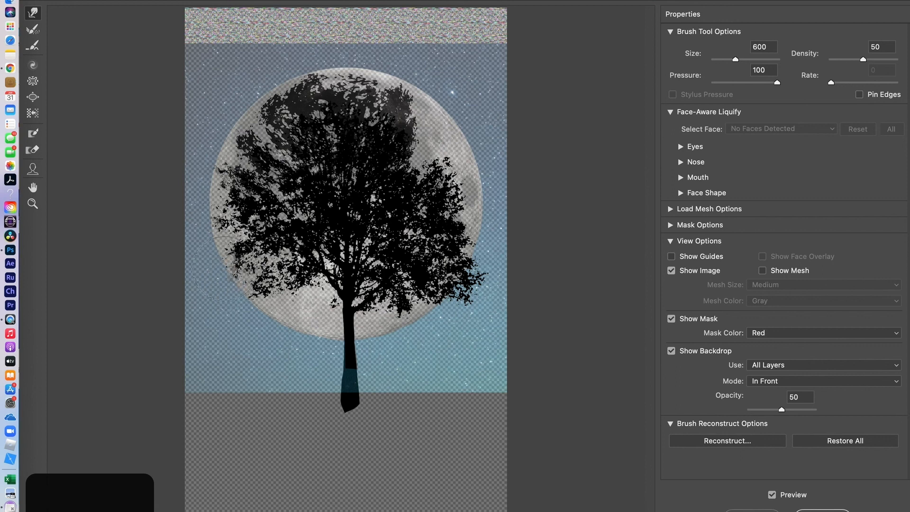
# - Reshape the right-side and lower-right leaves, spreading them across the moon
pyautogui.press(']')
pyautogui.press(']')
pyautogui.press(']')
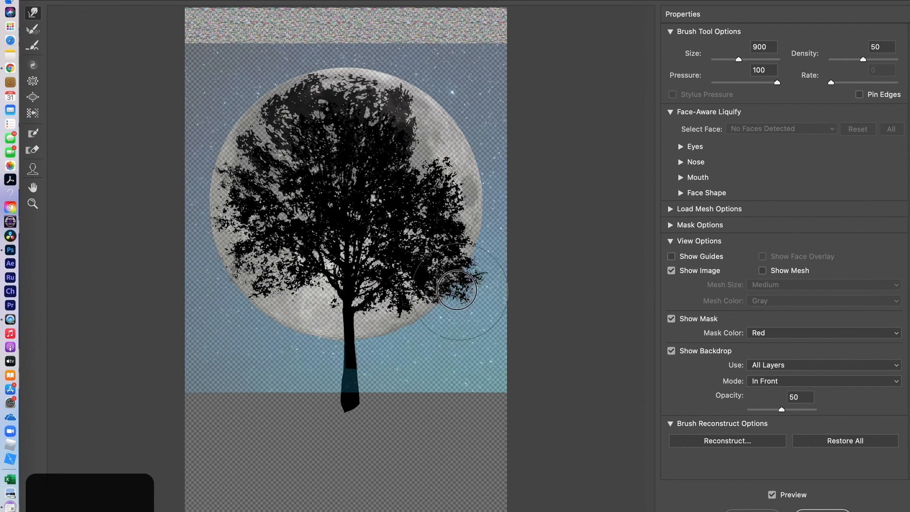
pyautogui.moveTo(453, 287)
pyautogui.mouseDown()
pyautogui.moveTo(433, 310)
pyautogui.moveTo(407, 317)
pyautogui.moveTo(421, 296)
pyautogui.moveTo(412, 307)
pyautogui.mouseUp()
pyautogui.moveTo(450, 271); pyautogui.dragTo(446, 260)
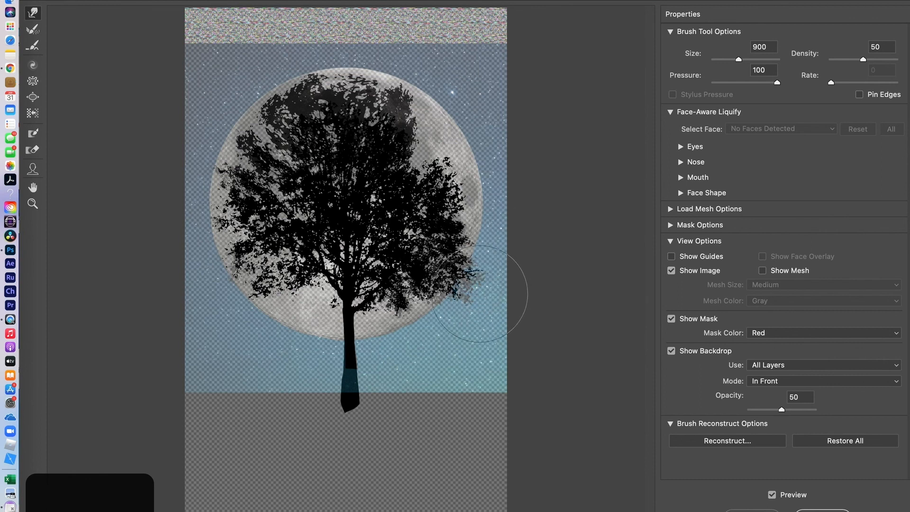
pyautogui.moveTo(479, 313)
pyautogui.mouseDown()
pyautogui.moveTo(466, 308)
pyautogui.moveTo(498, 285)
pyautogui.moveTo(487, 278)
pyautogui.mouseUp()
pyautogui.moveTo(470, 313); pyautogui.dragTo(461, 312)
pyautogui.moveTo(448, 278)
pyautogui.mouseDown()
pyautogui.moveTo(442, 274)
pyautogui.moveTo(491, 273)
pyautogui.moveTo(482, 273)
pyautogui.mouseUp()
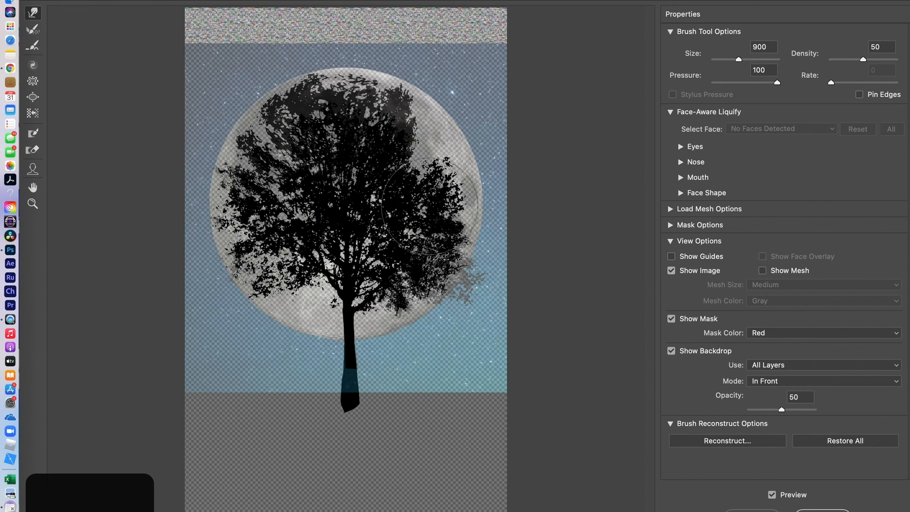
pyautogui.moveTo(430, 185)
pyautogui.mouseDown()
pyautogui.moveTo(438, 177)
pyautogui.moveTo(454, 197)
pyautogui.moveTo(464, 194)
pyautogui.mouseUp()
pyautogui.moveTo(420, 164)
pyautogui.mouseDown()
pyautogui.moveTo(436, 150)
pyautogui.moveTo(414, 160)
pyautogui.moveTo(426, 150)
pyautogui.moveTo(453, 148)
pyautogui.mouseUp()
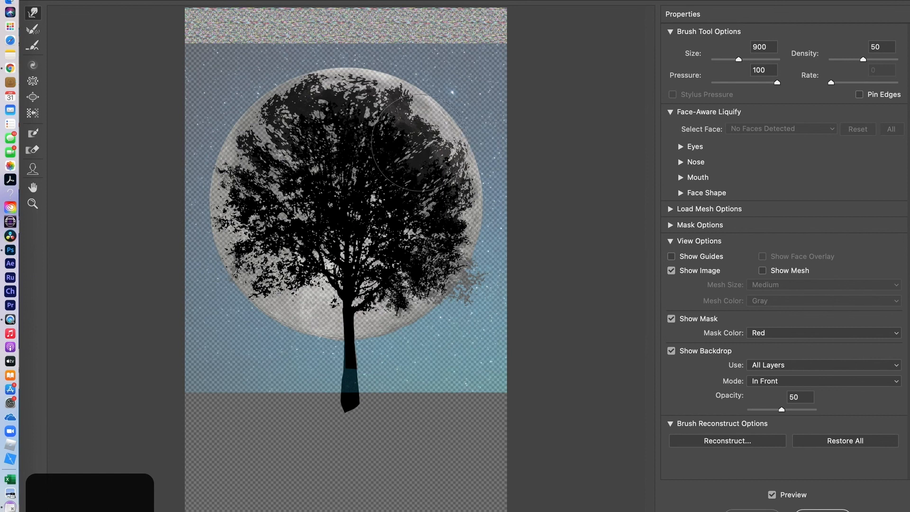
pyautogui.press('[')
pyautogui.press('[')
pyautogui.press('[')
pyautogui.press('[')
pyautogui.moveTo(433, 138); pyautogui.dragTo(439, 130)
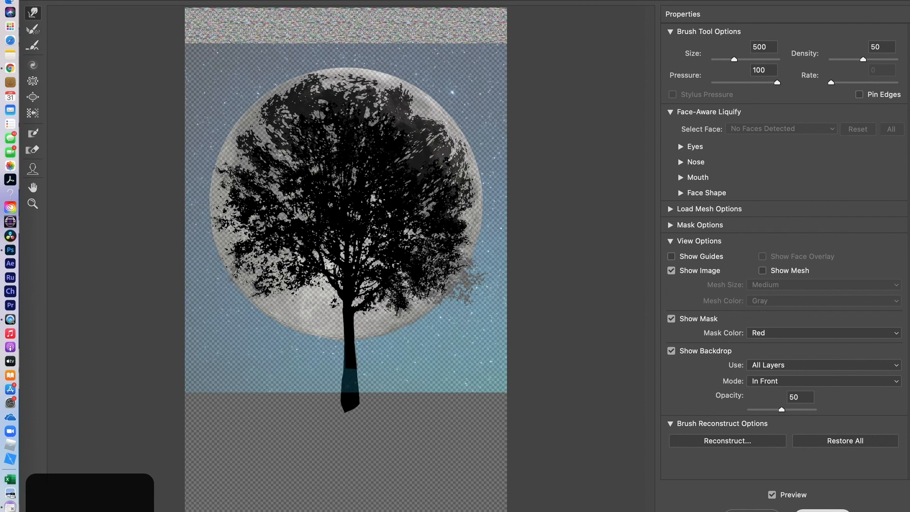
# - Apply the Liquify warps to the tree and save Penton_Movie_Poster_2.psd
pyautogui.press('Return')
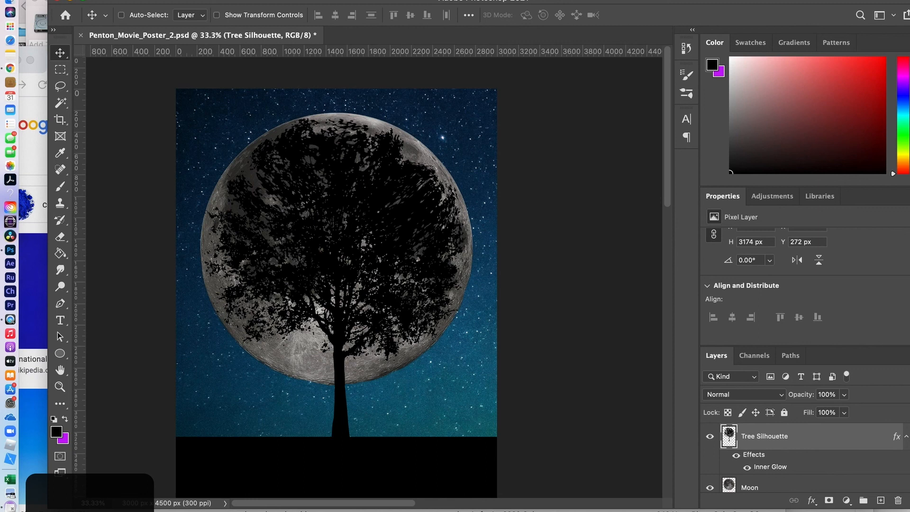
pyautogui.press('super+s')
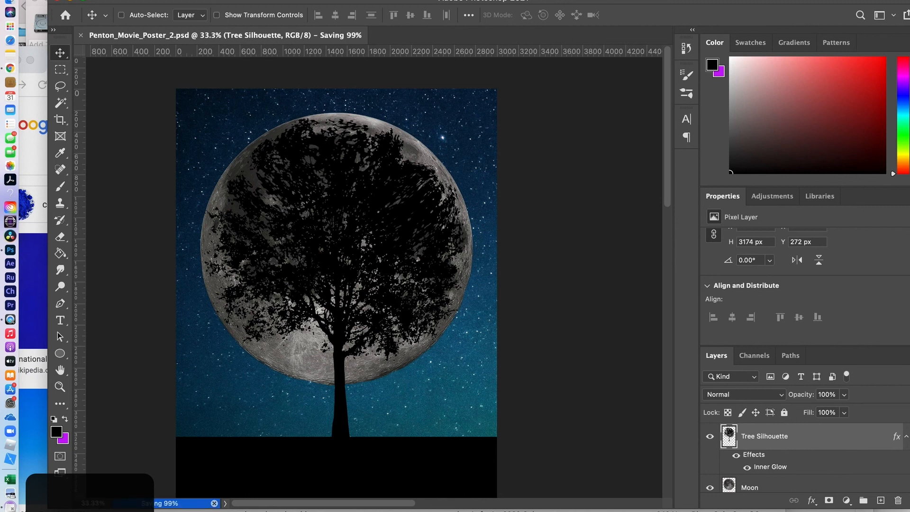